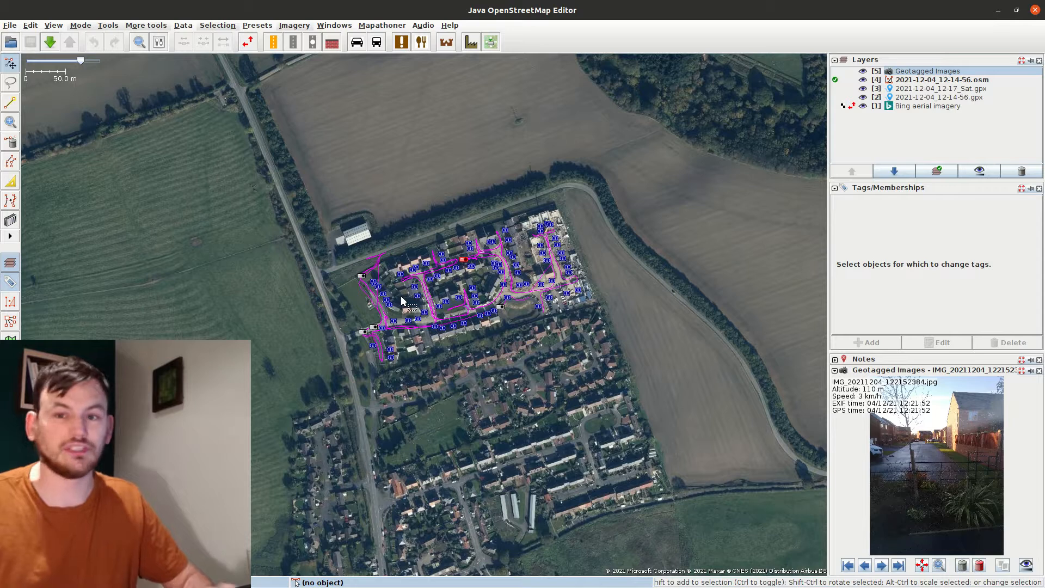
Move the map from the farm fields north across the town to centre on the housing estate
scroll(354, 330, up, 2)
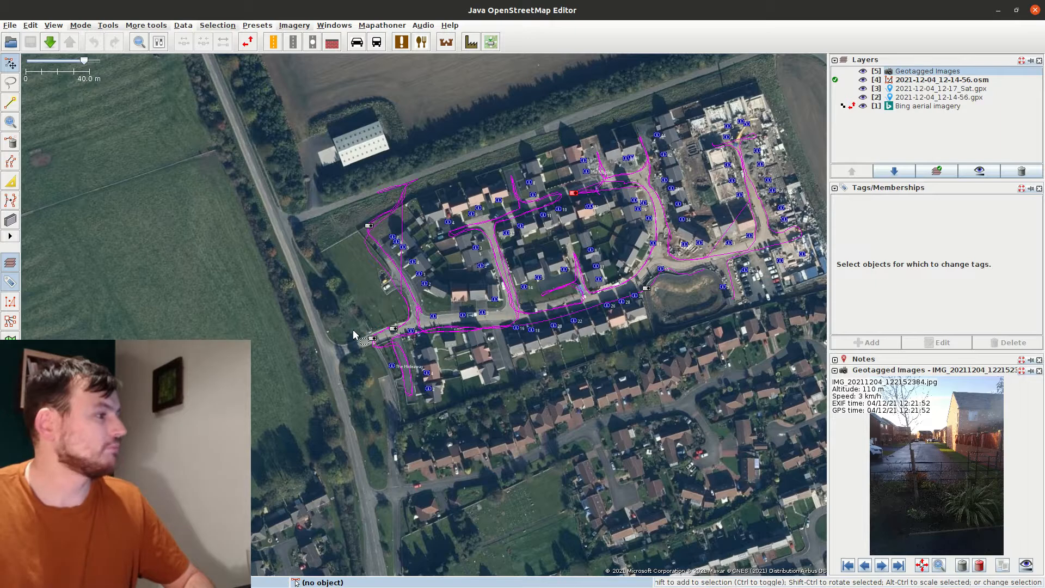
drag(360, 308, 367, 315)
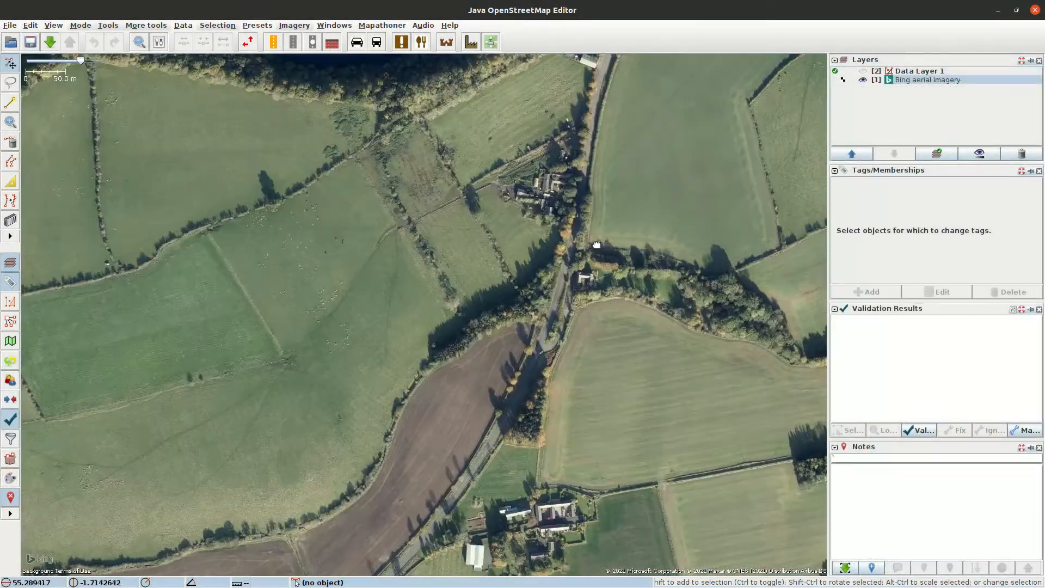
drag(596, 245, 384, 567)
drag(575, 226, 409, 520)
drag(398, 147, 447, 517)
mouse_move(426, 161)
mouse_down()
mouse_move(427, 326)
mouse_move(439, 392)
mouse_up()
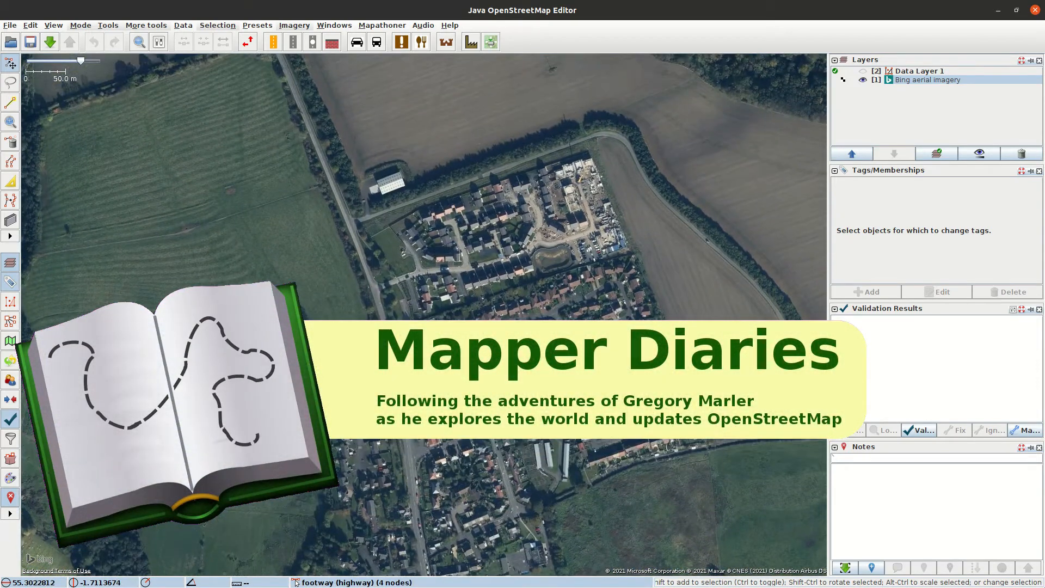
scroll(444, 396, up, 2)
drag(381, 192, 278, 379)
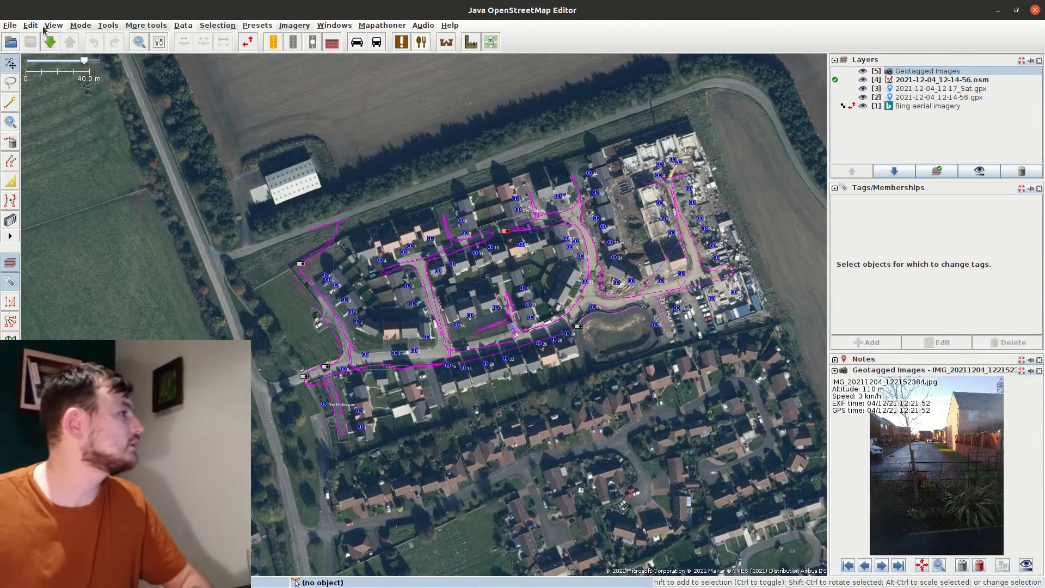
Download OSM data for a box around the estate (55.3028736,-1.7135131 to 55.3051087,-1.7076015)
key(ctrl+shift+Down)
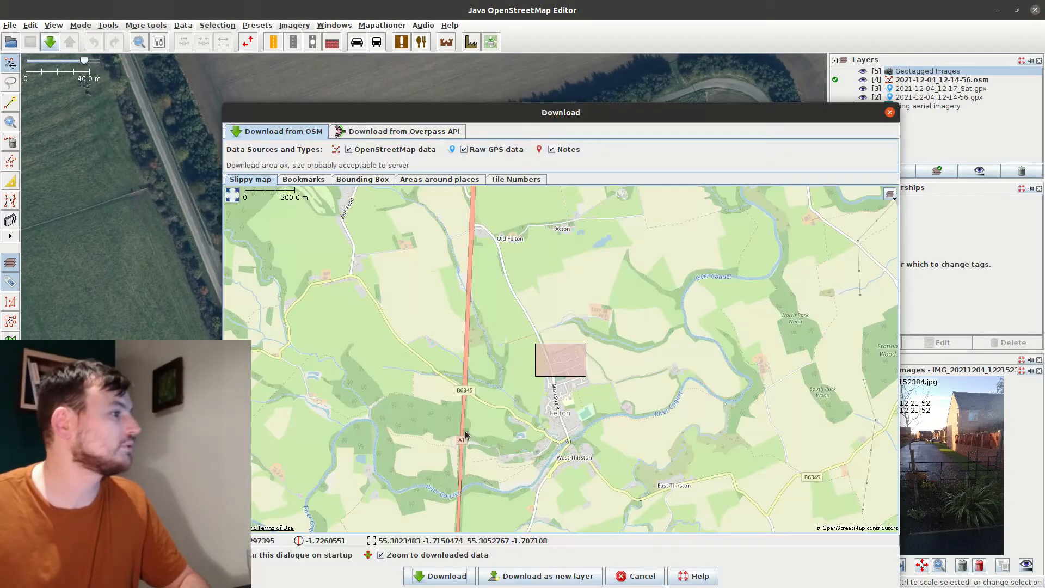
scroll(576, 368, up, 2)
scroll(536, 360, up, 2)
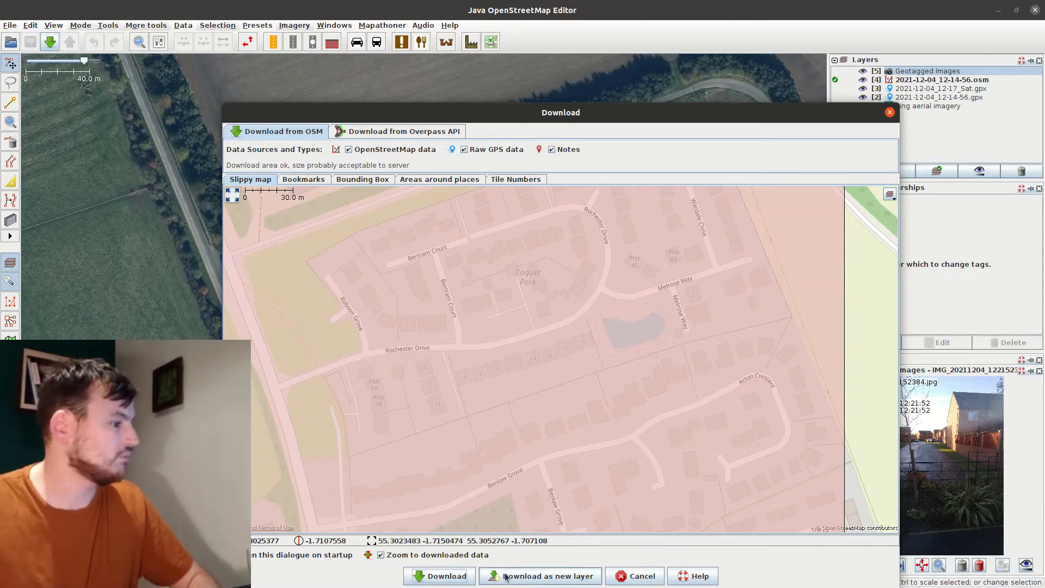
scroll(505, 336, down, 2)
scroll(562, 304, up, 1)
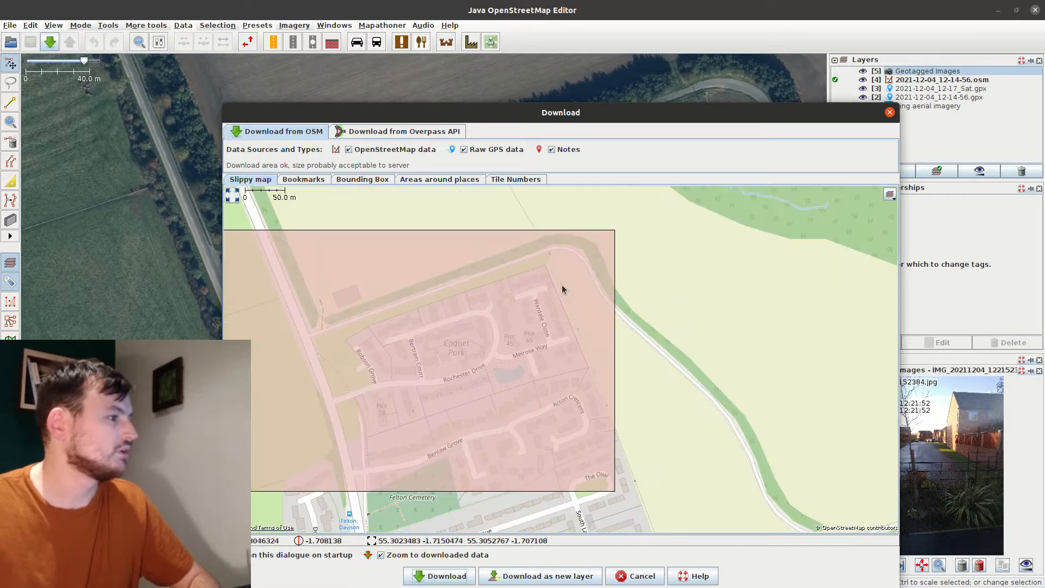
drag(590, 246, 290, 448)
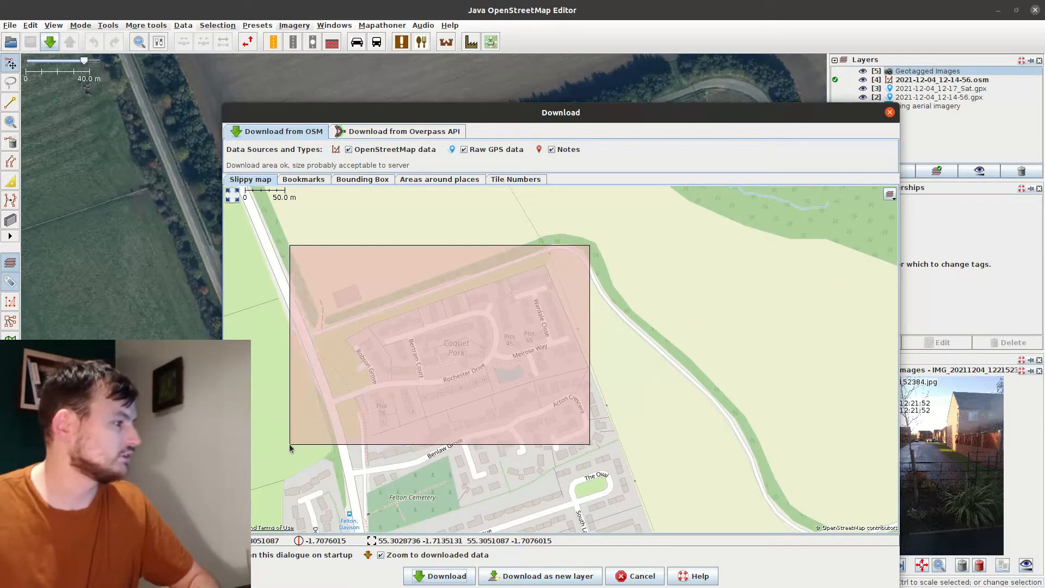
click(427, 576)
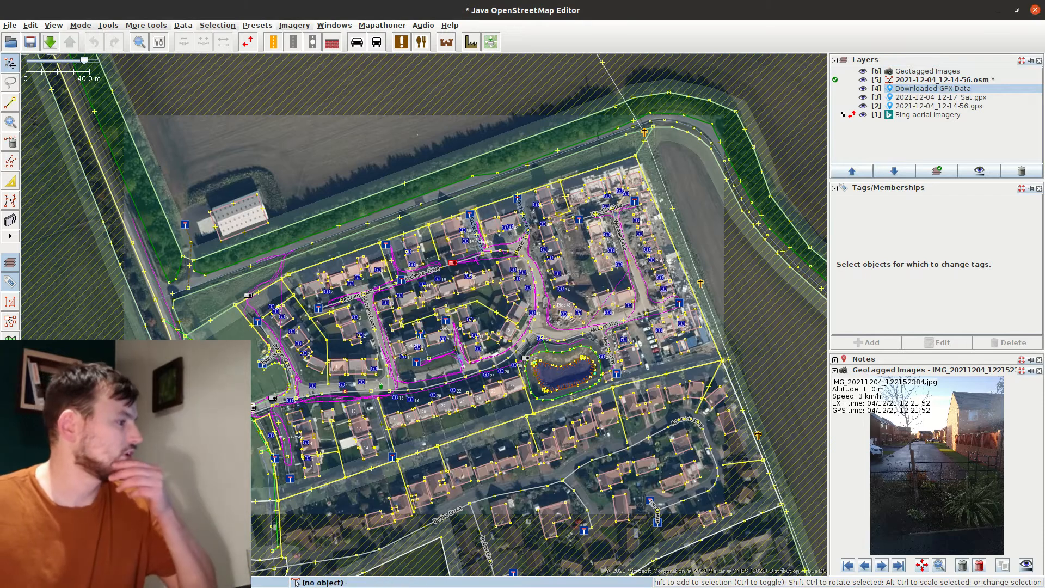
Inspect the loaded estate's western streets, pond and northern edge, then bring up the Imagery menu
scroll(238, 357, up, 2)
drag(327, 416, 353, 299)
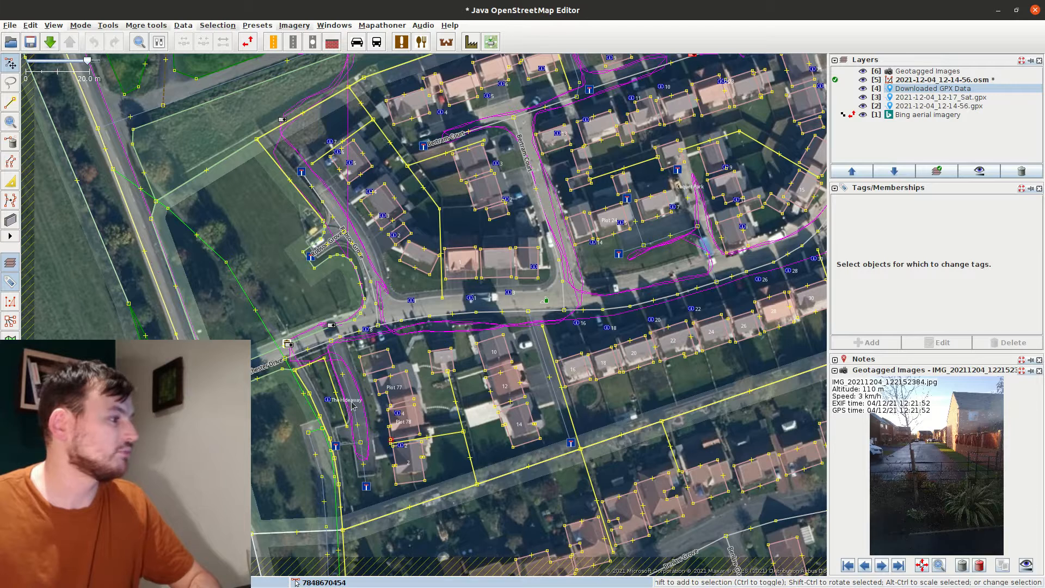
drag(588, 338, 406, 383)
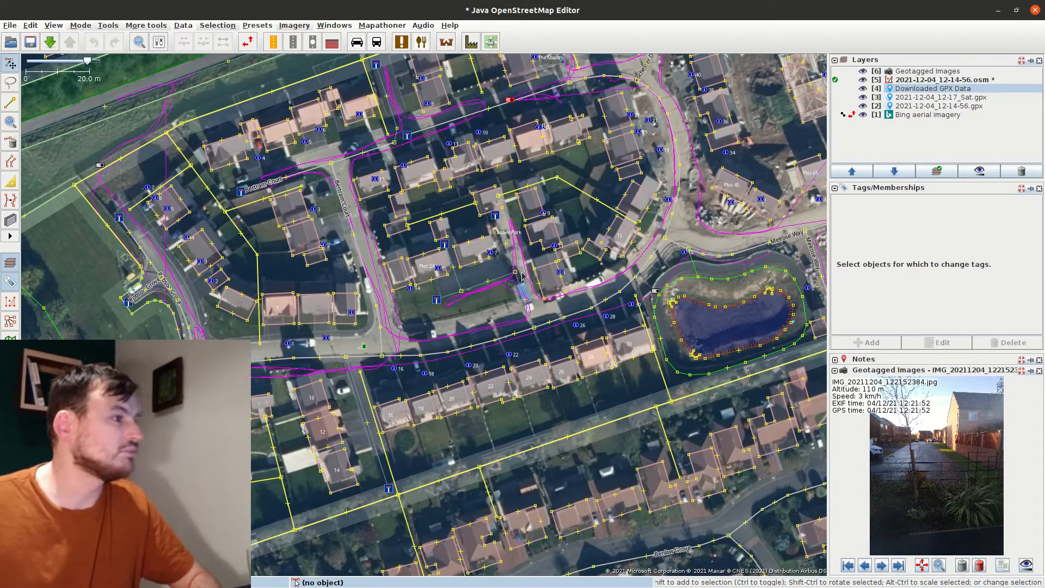
drag(691, 241, 684, 281)
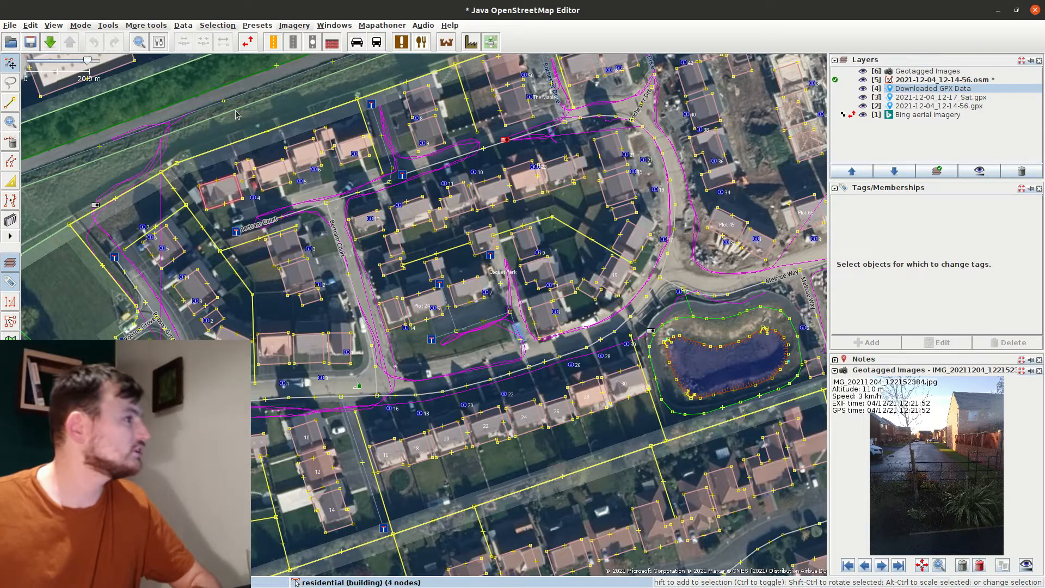
click(289, 26)
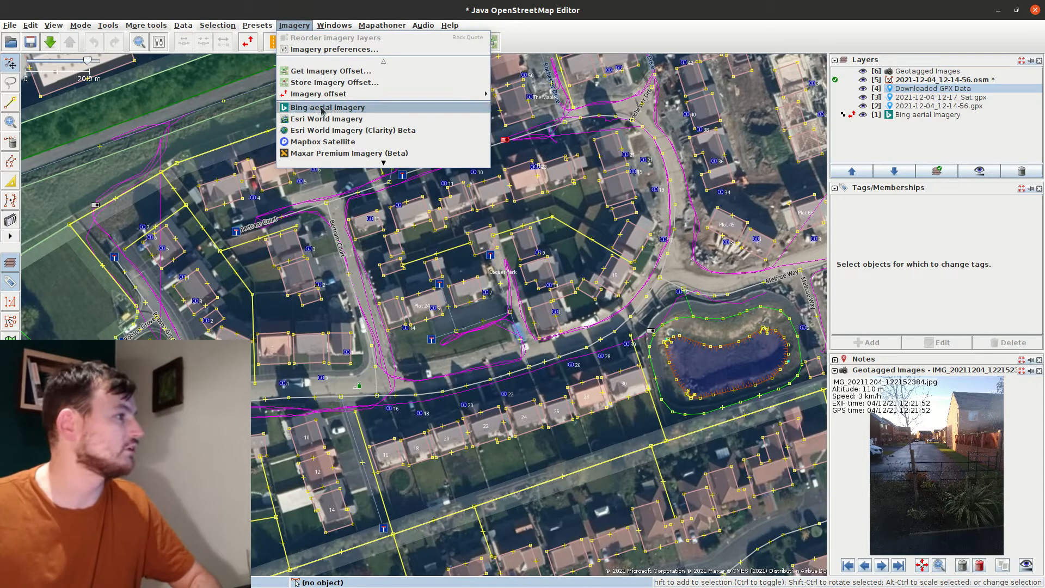
Apply a new -2.08; 0.89 imagery offset so the Bing rooftops match the mapped buildings
mouse_move(479, 94)
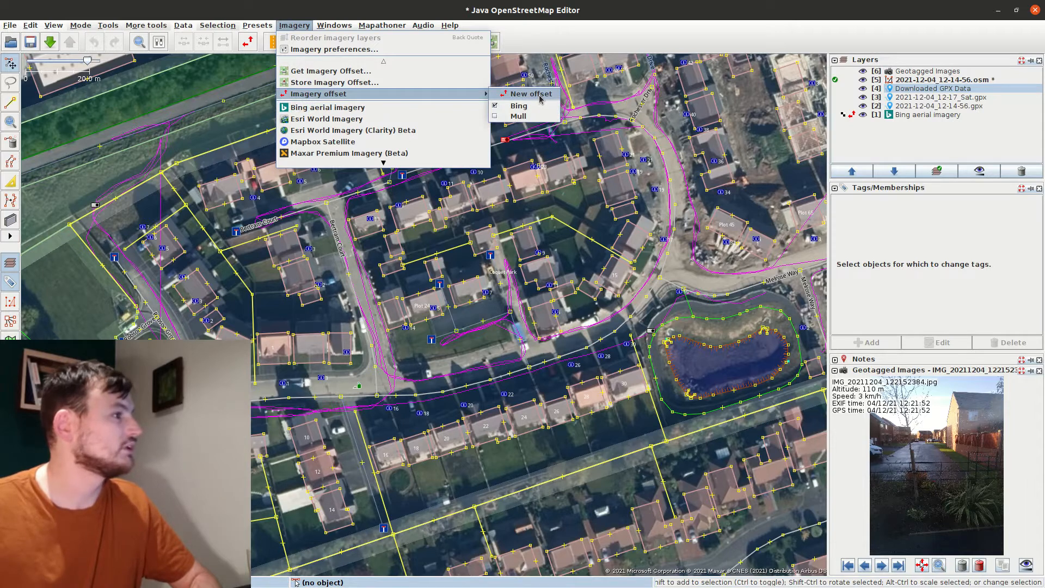
click(539, 97)
drag(436, 365, 434, 373)
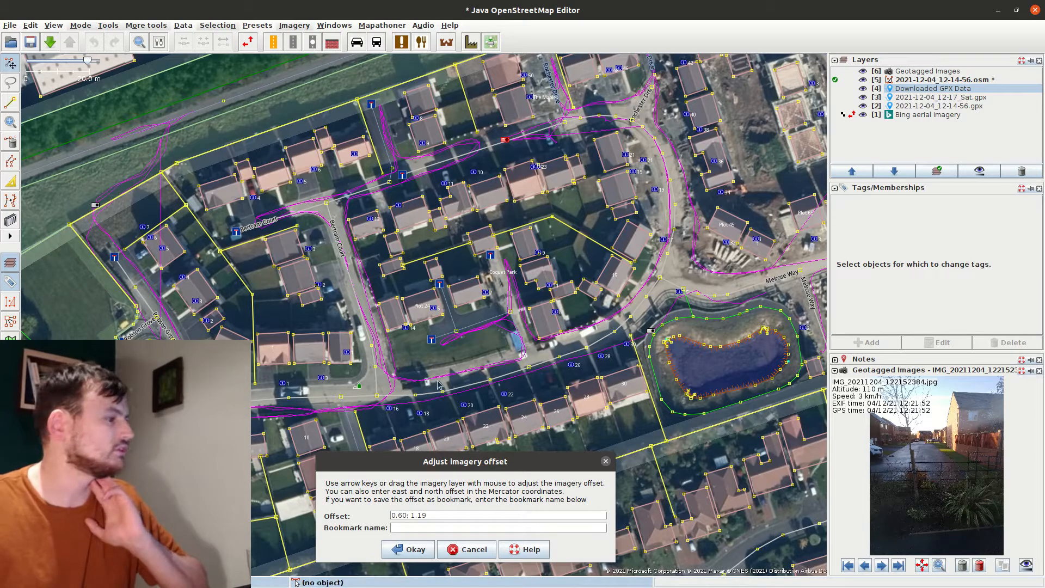
drag(303, 375, 297, 377)
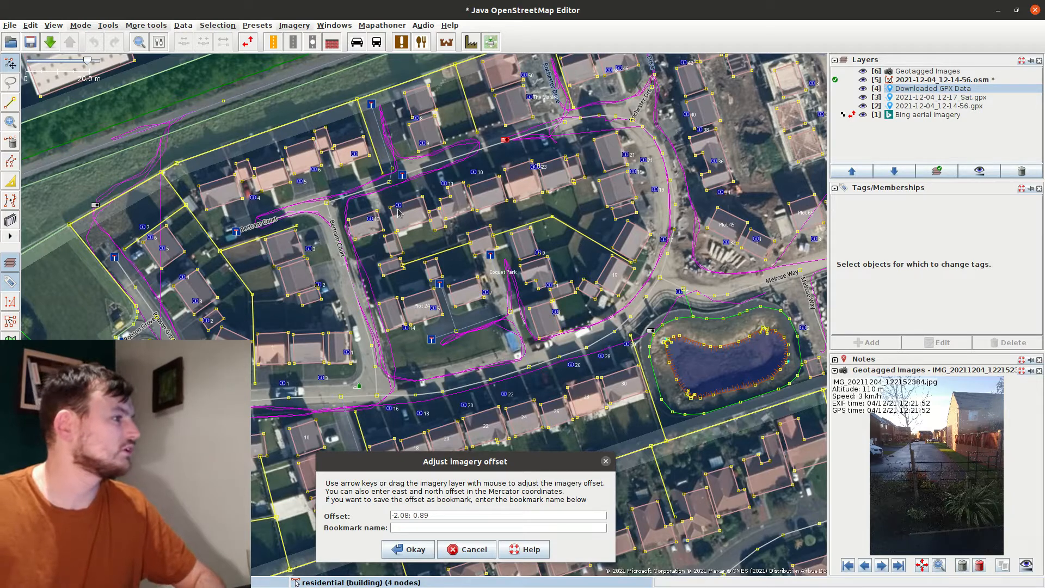
click(414, 527)
click(409, 552)
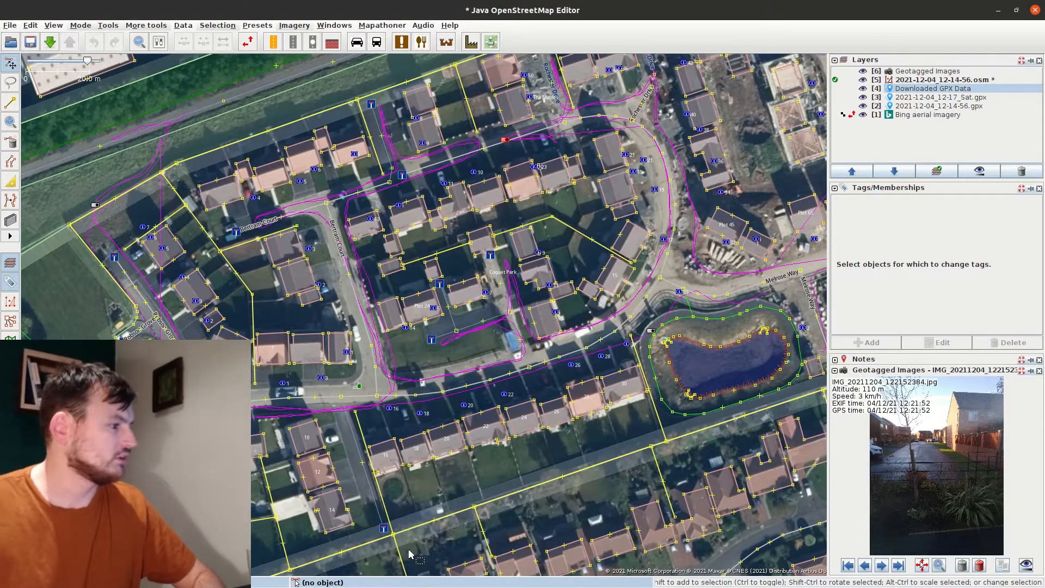
Store the imagery offset in the database described as 'Felton, Northumberland'
click(288, 25)
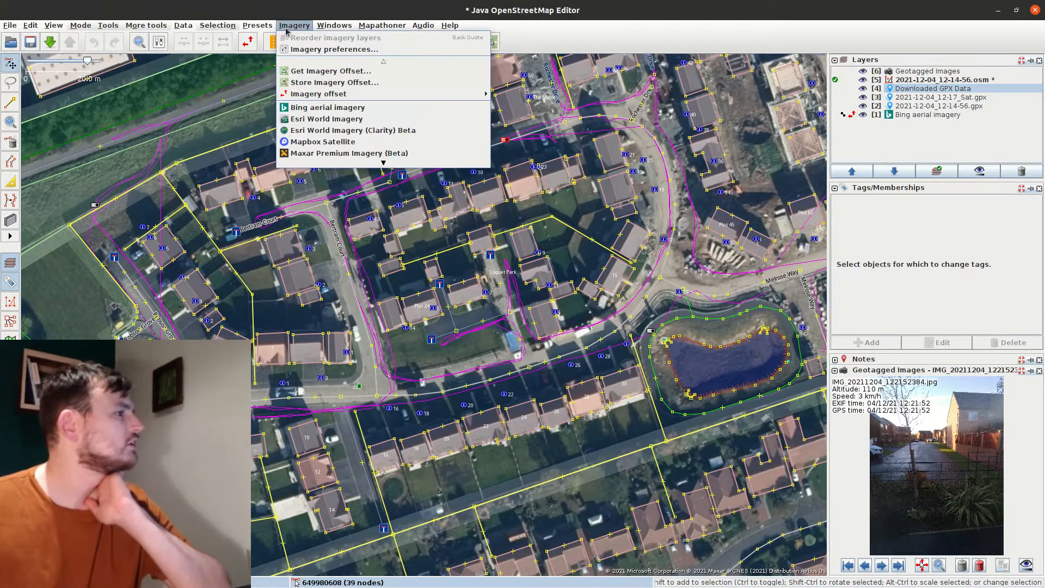
click(316, 83)
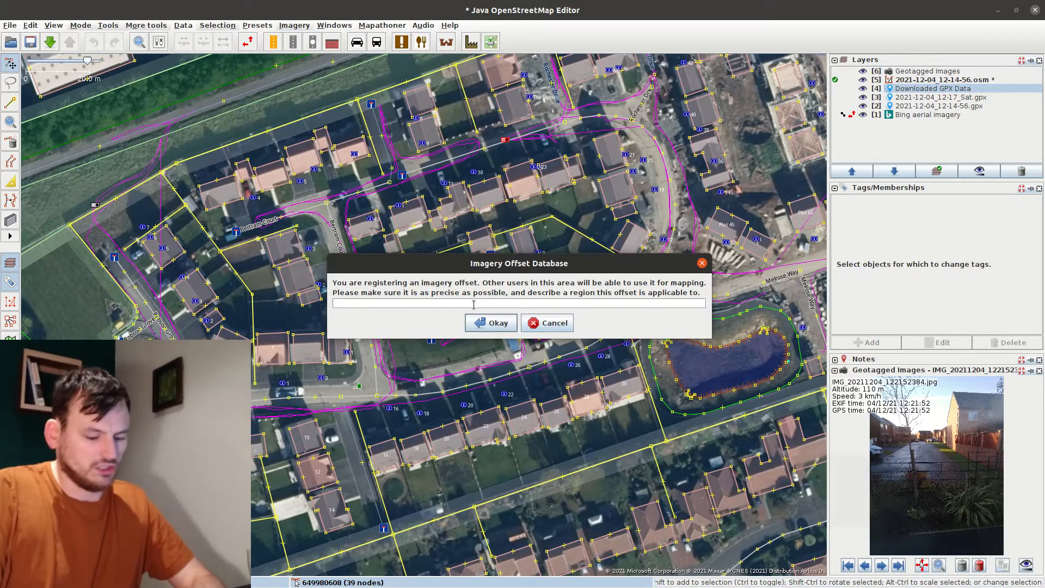
text(Felton, Northumberland)
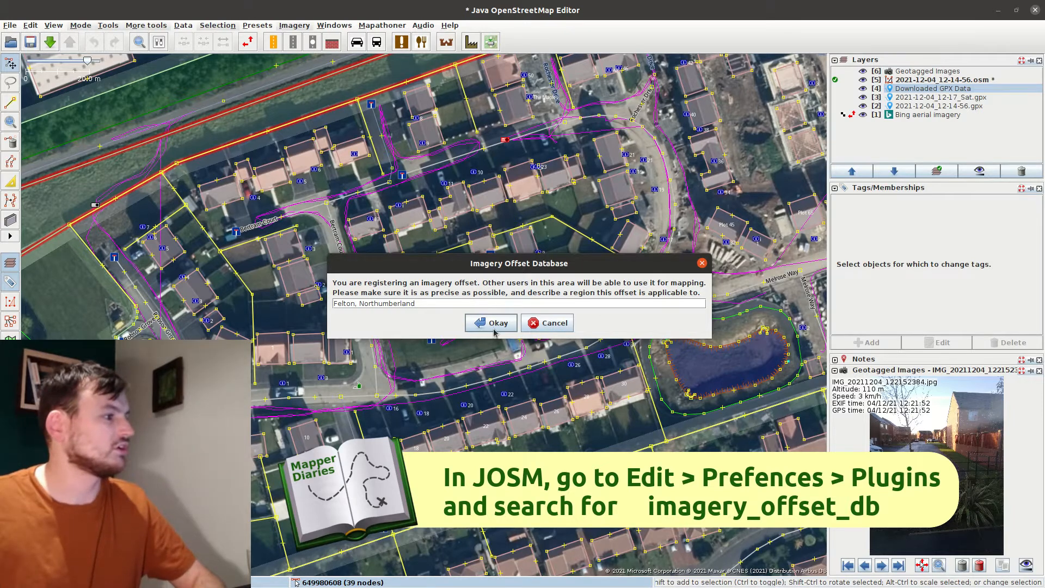
click(493, 323)
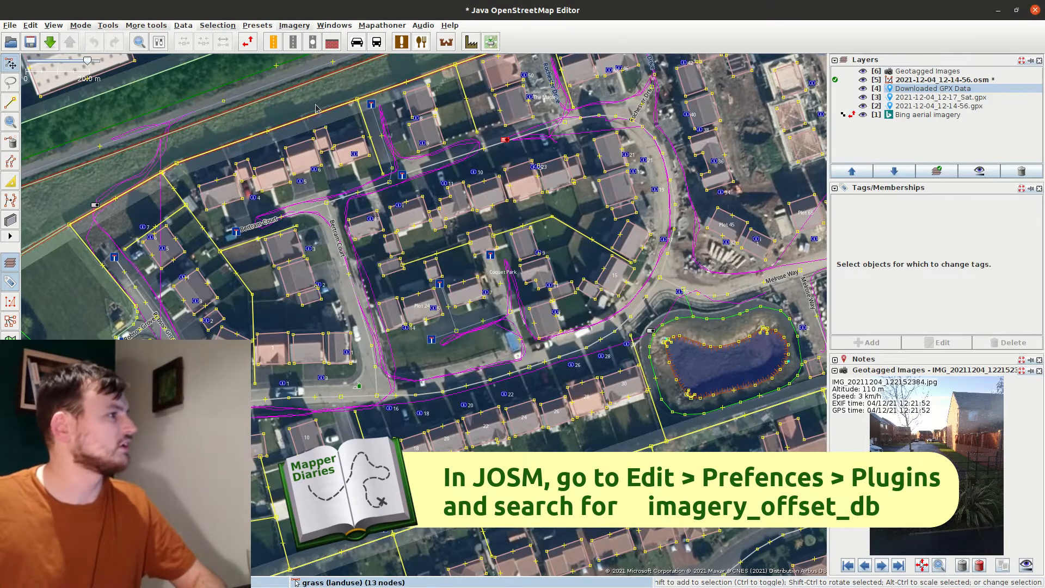
Check that Get Imagery Offset lists the Felton, Northumberland entry, then cancel
click(294, 26)
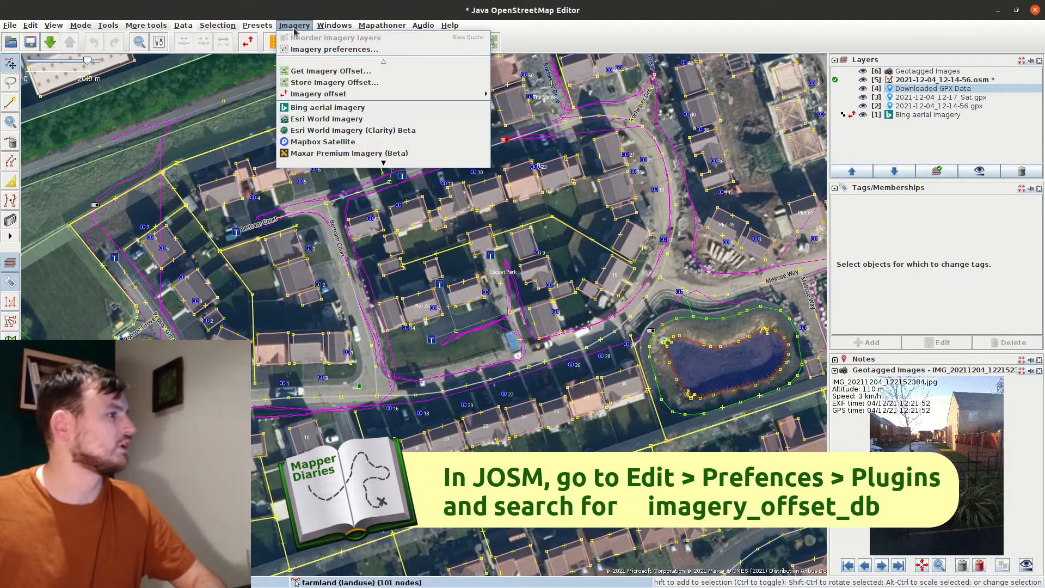
click(325, 71)
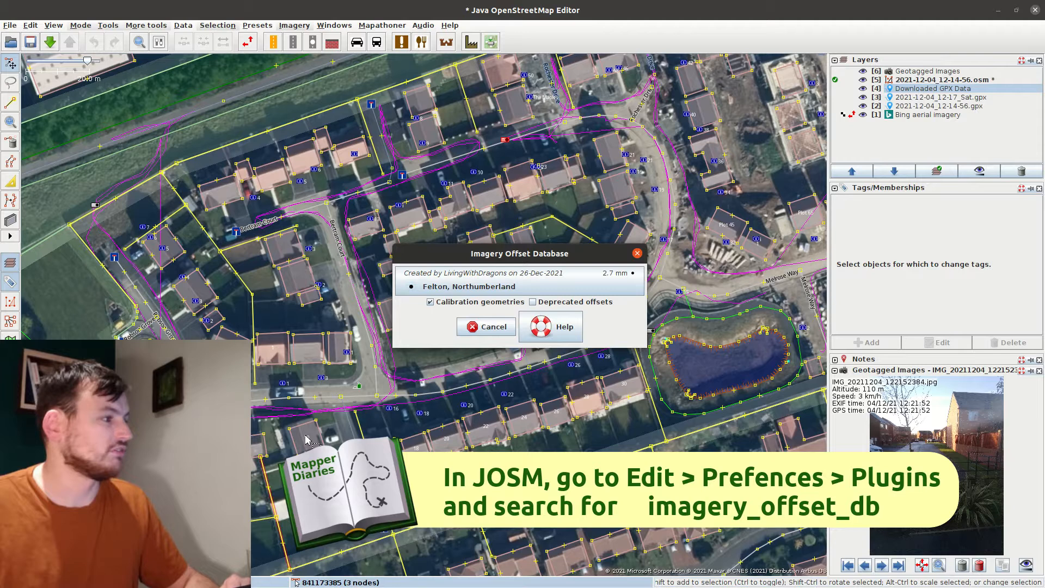
click(490, 329)
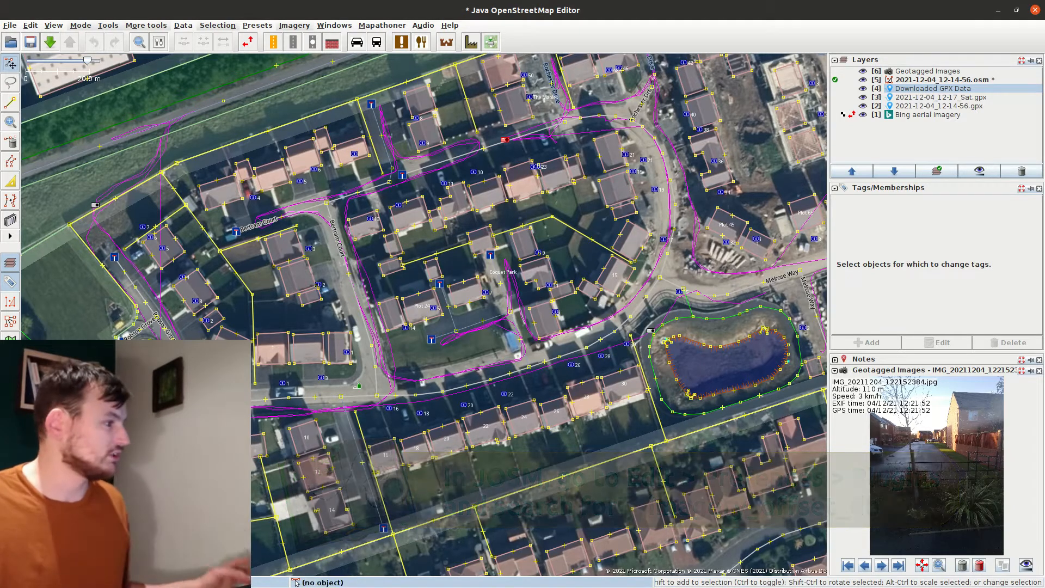
Go to the Melrose Way car park and drag the house number 2 point north into its building
drag(226, 416, 339, 399)
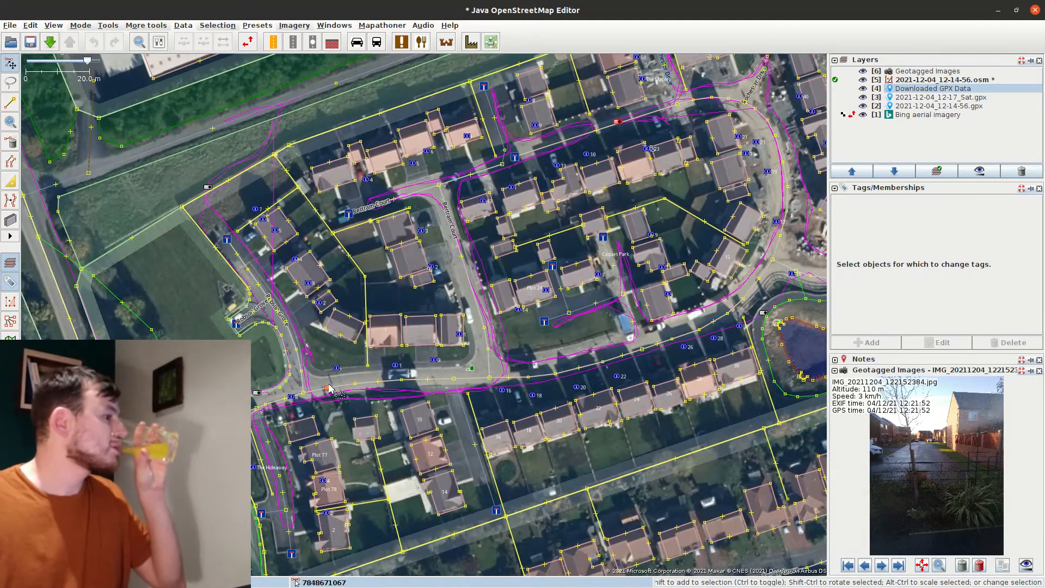
drag(522, 508, 646, 457)
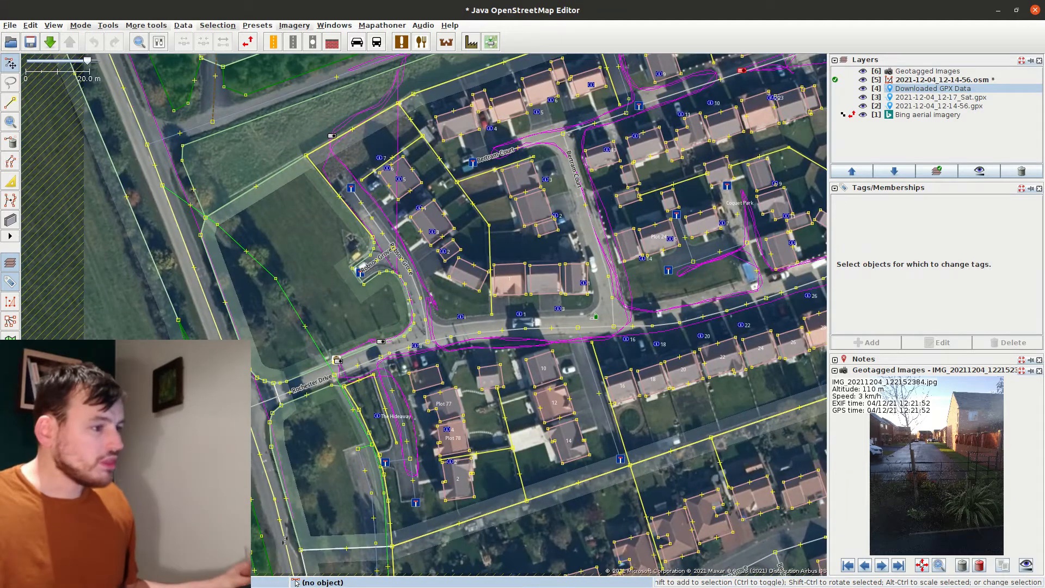
click(867, 566)
click(880, 566)
drag(477, 349, 226, 403)
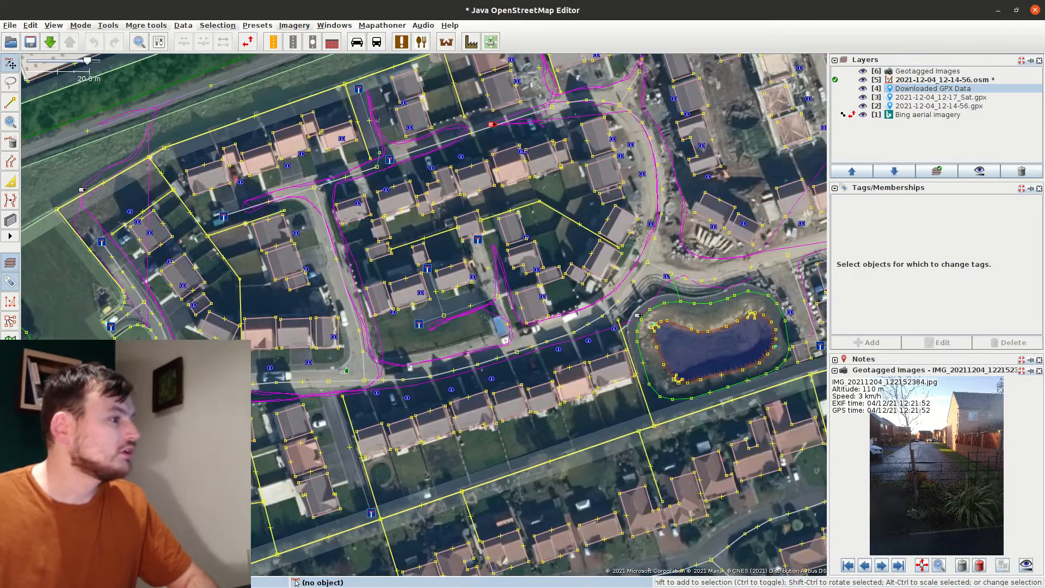
scroll(493, 308, up, 3)
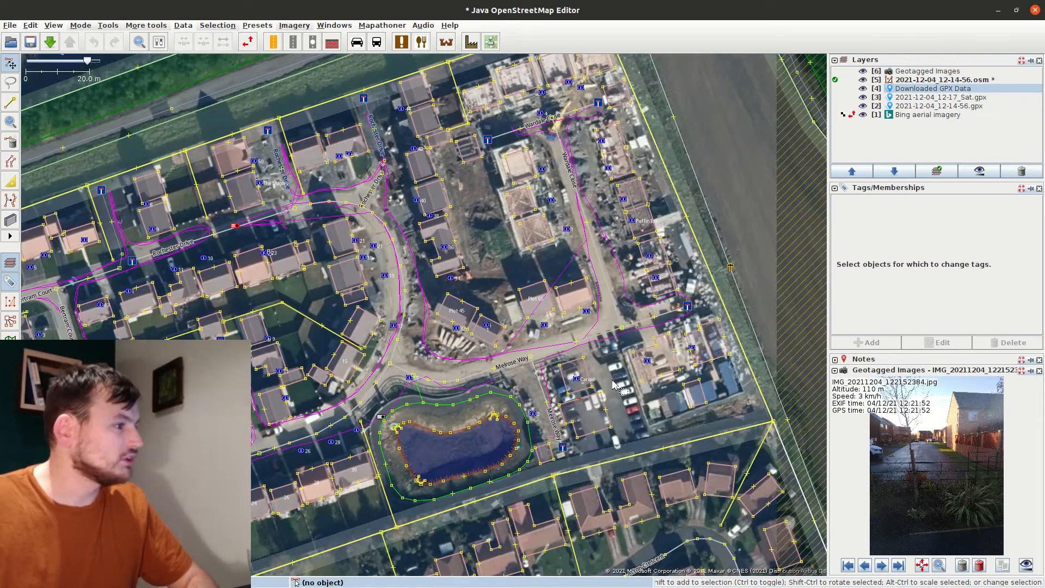
drag(559, 344, 439, 289)
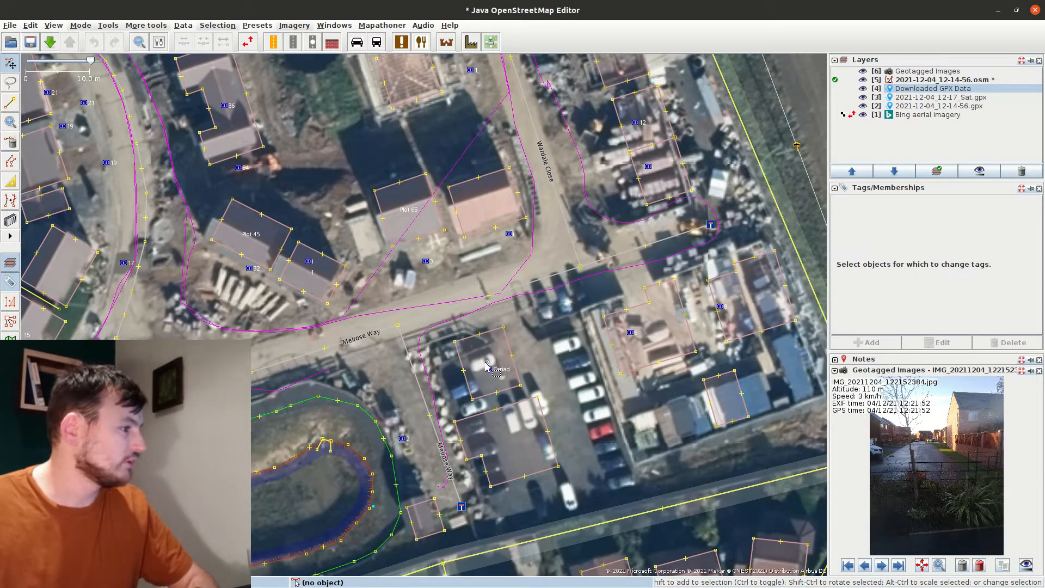
click(403, 435)
drag(403, 432, 404, 411)
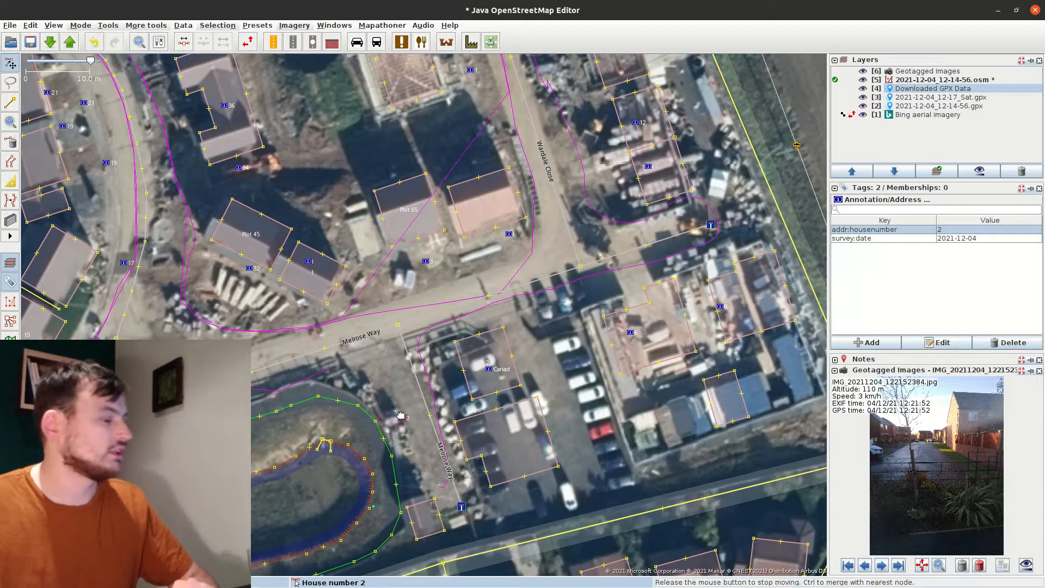
Undo the earlier address edits and move address node 2 onto the lower building
click(483, 371)
click(489, 370)
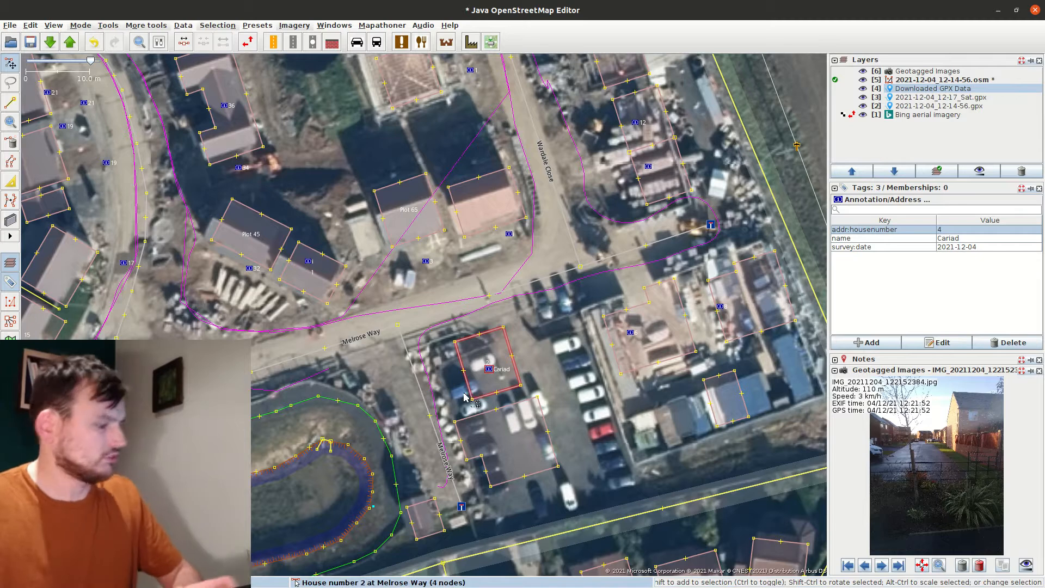
key(ctrl+z)
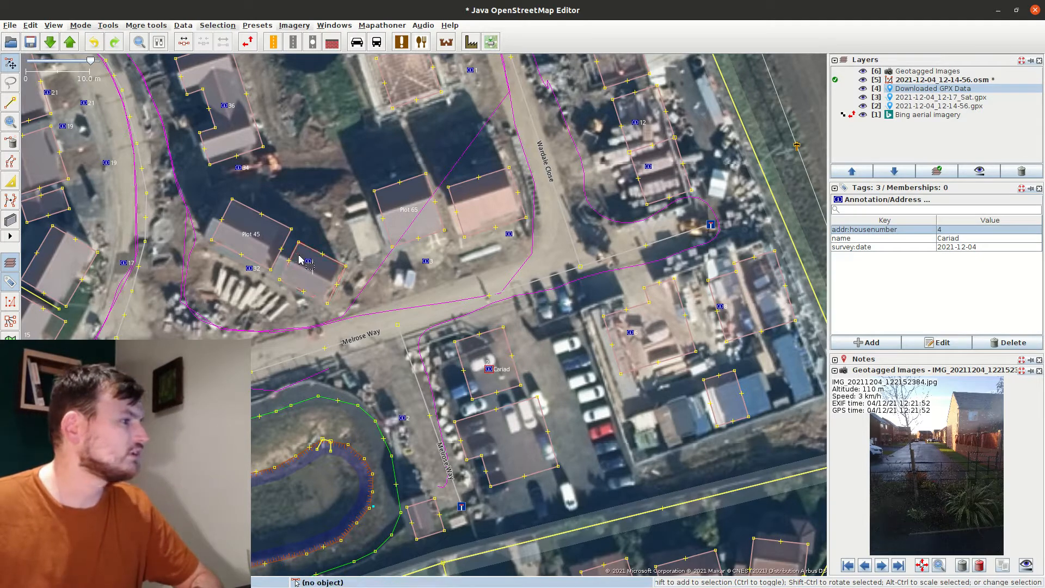
click(473, 338)
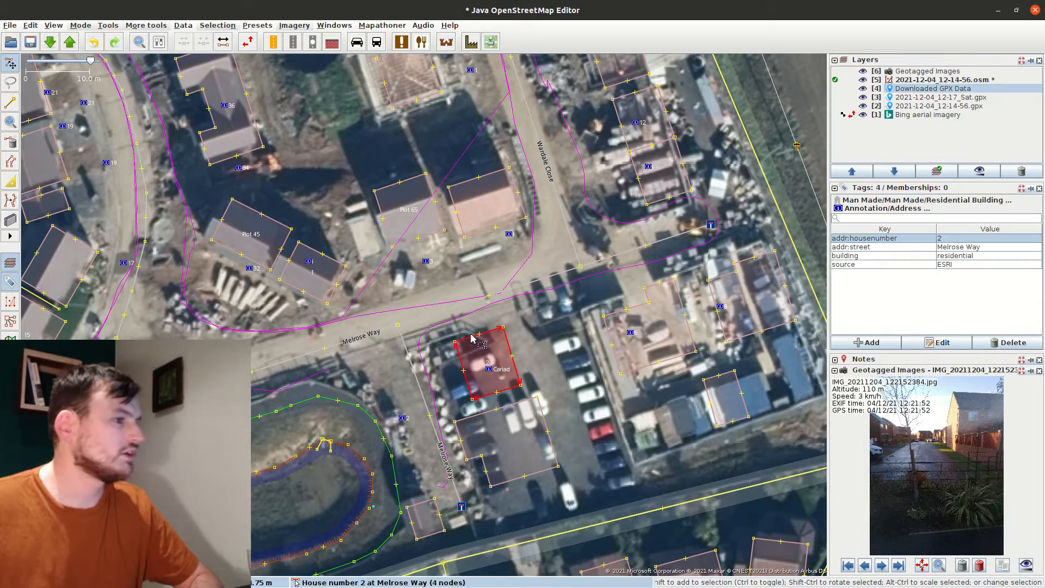
click(489, 369)
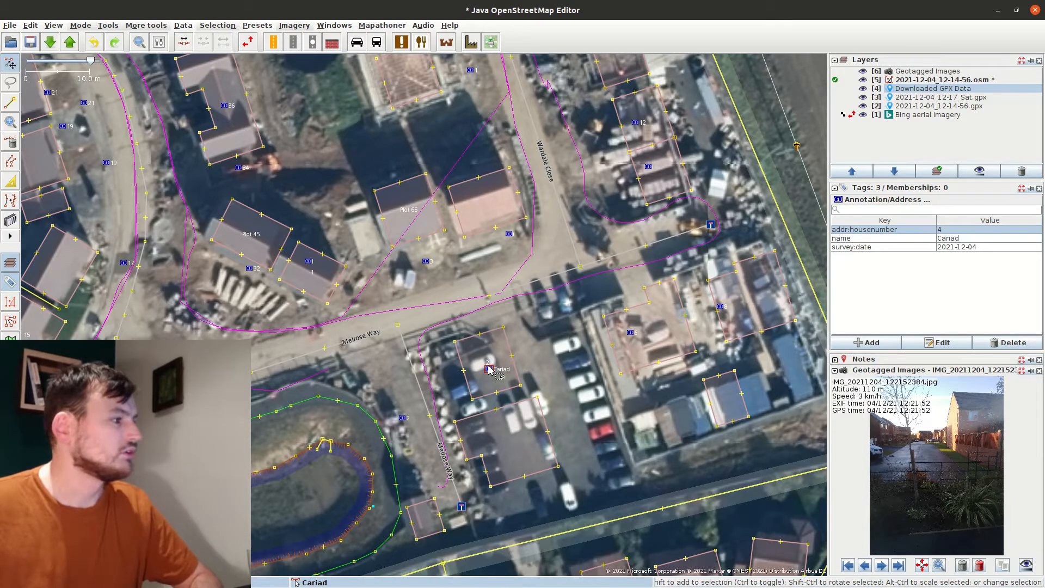
key(ctrl+z)
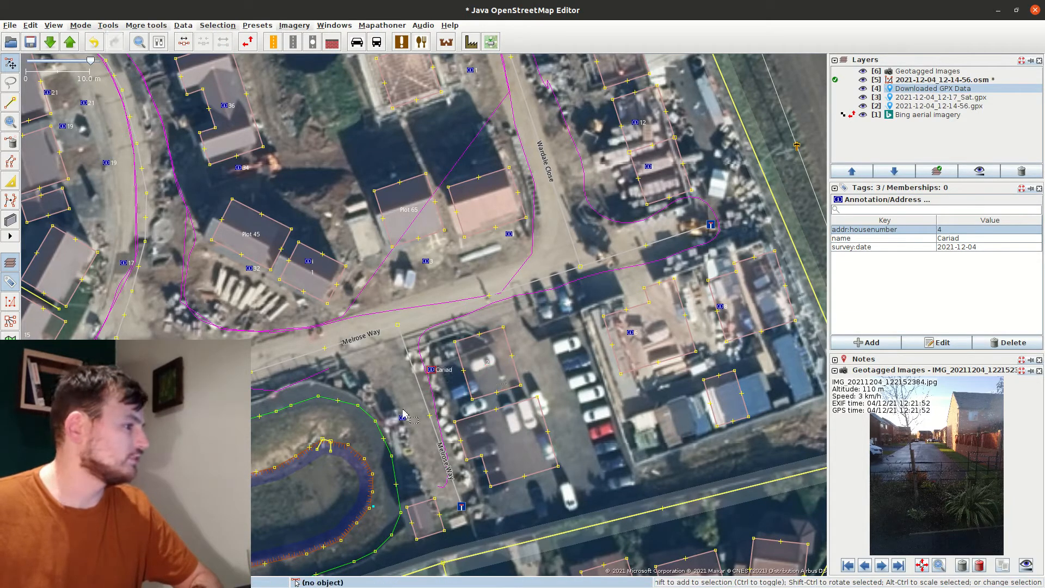
drag(401, 418, 493, 436)
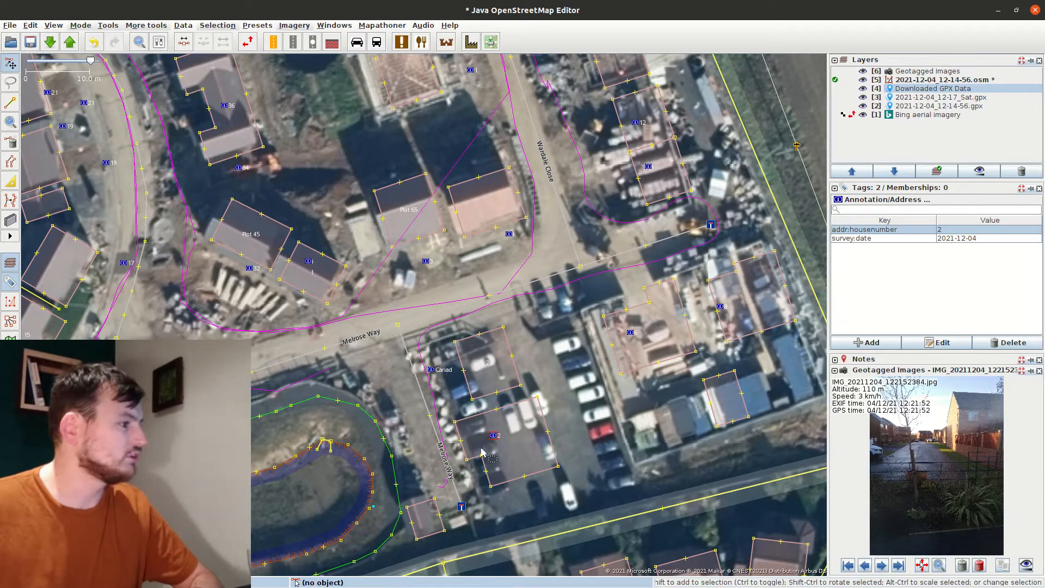
Give the Cariad building house number 4 and addr:housename Cariad, and remove its ESRI source tag
click(470, 376)
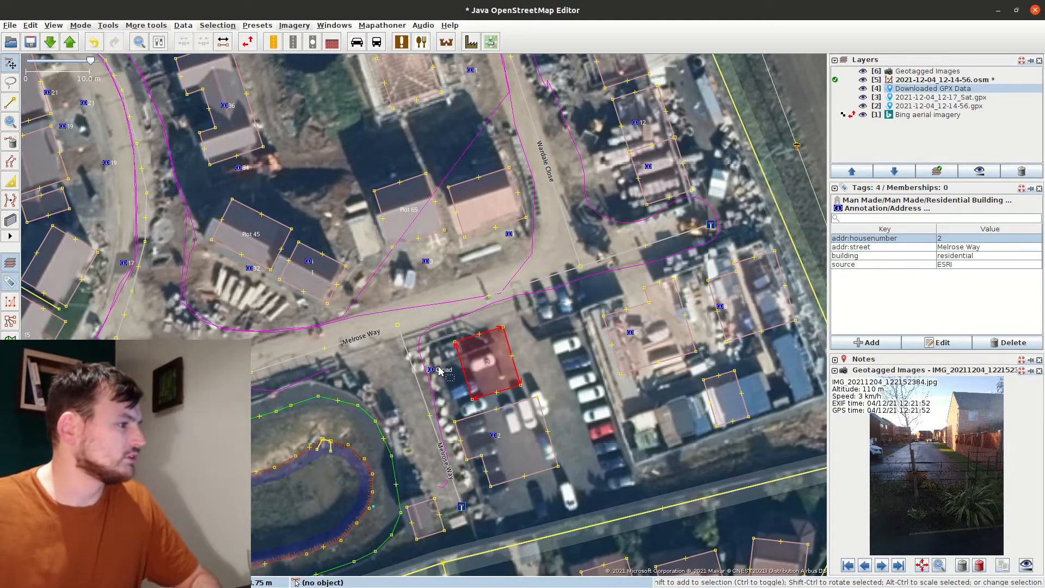
double_click(960, 240)
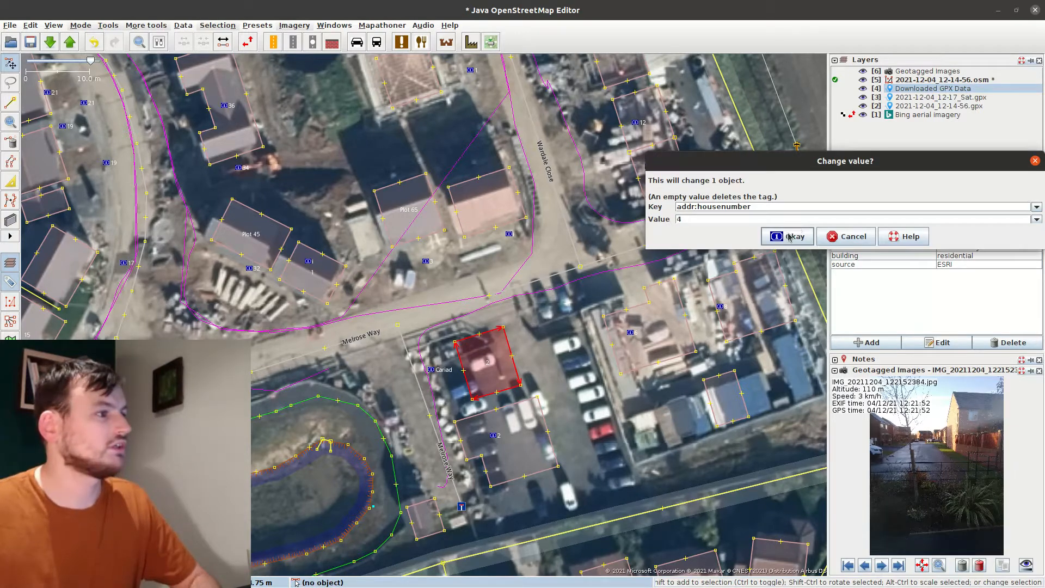
text(4)
click(789, 237)
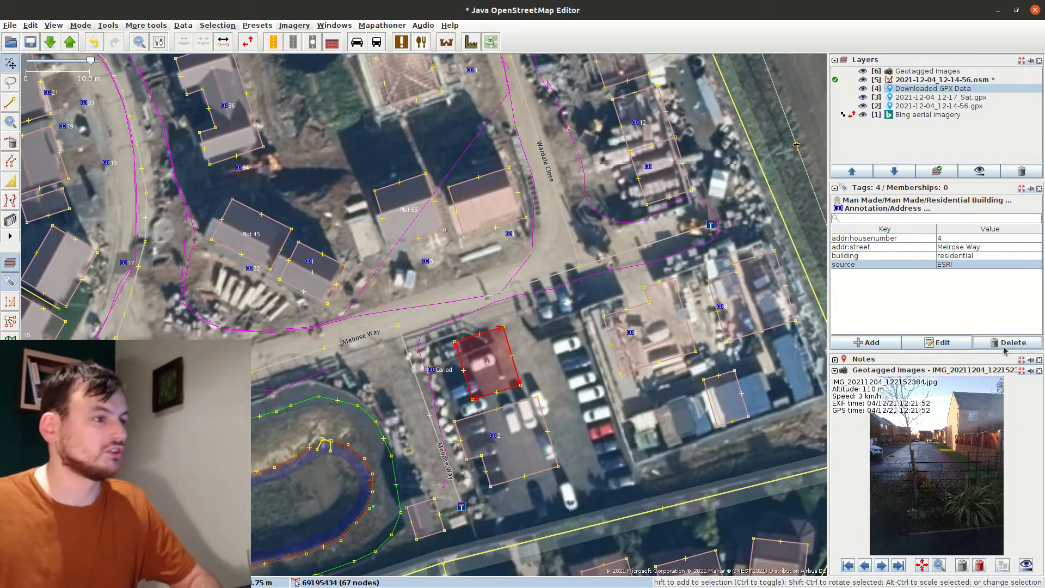
click(1011, 343)
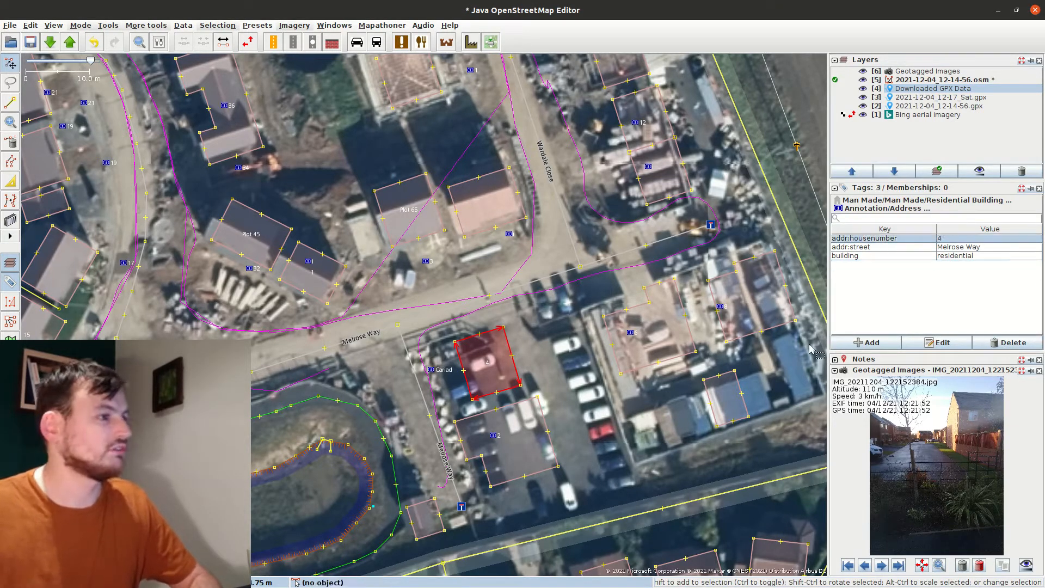
click(865, 342)
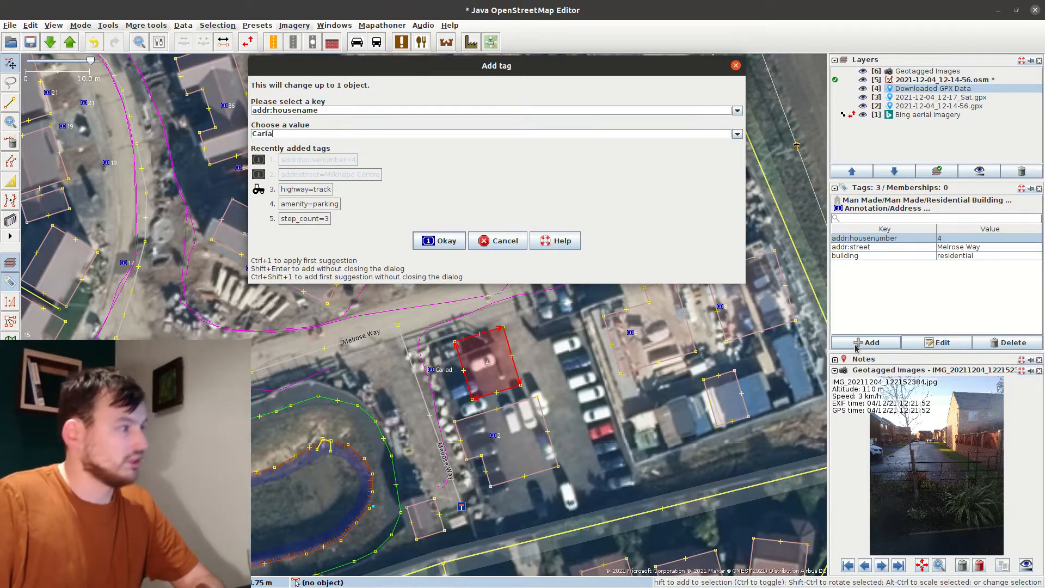
key(Return)
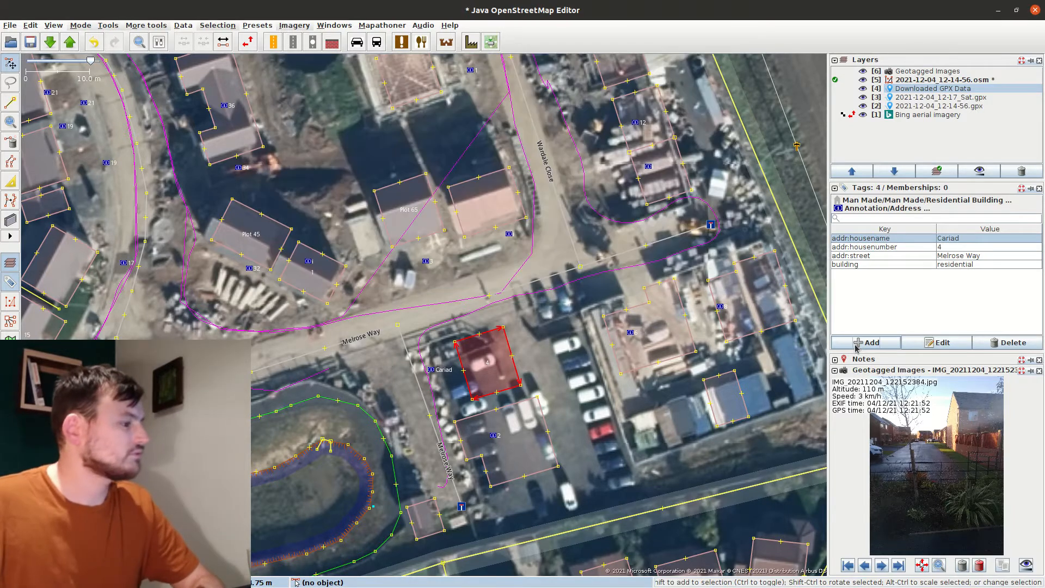
Tag address node 2 and the lower building with addr:street Melrose Way
click(489, 437)
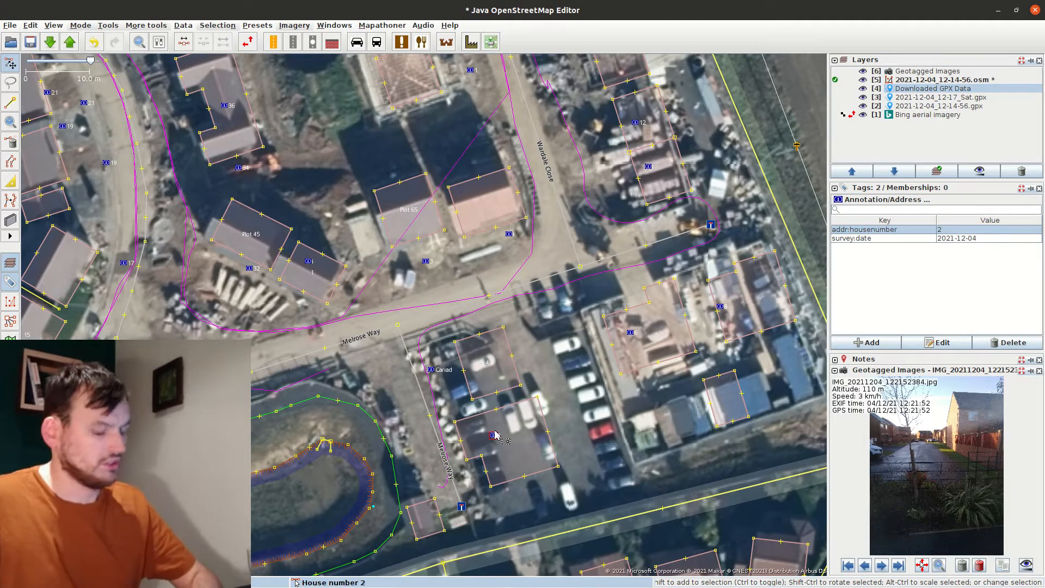
shift+click(459, 429)
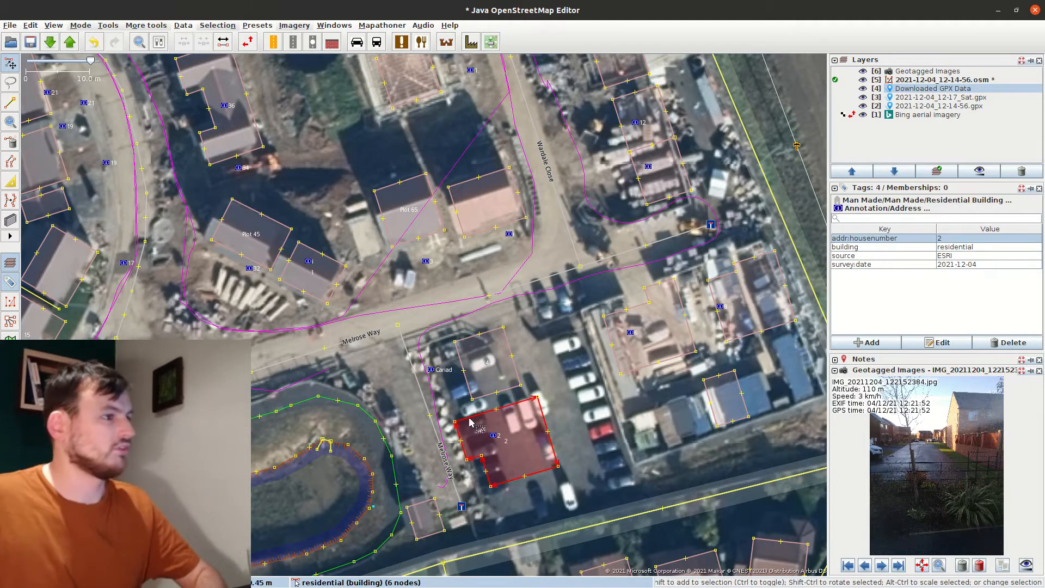
click(847, 347)
text(addr:street)
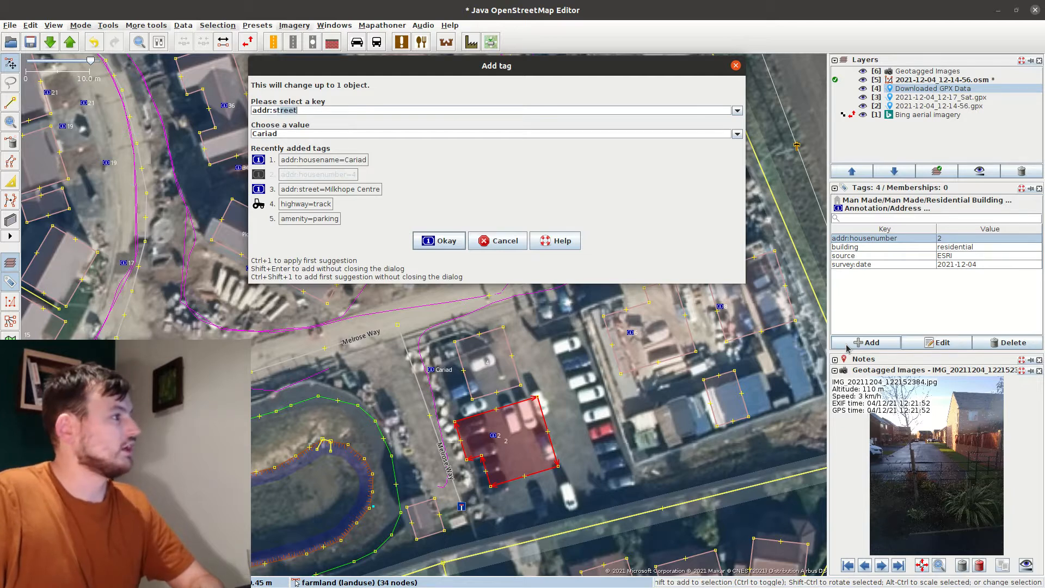
key(Return)
Delete the redundant Cariad address node and select a building on the east side
click(430, 371)
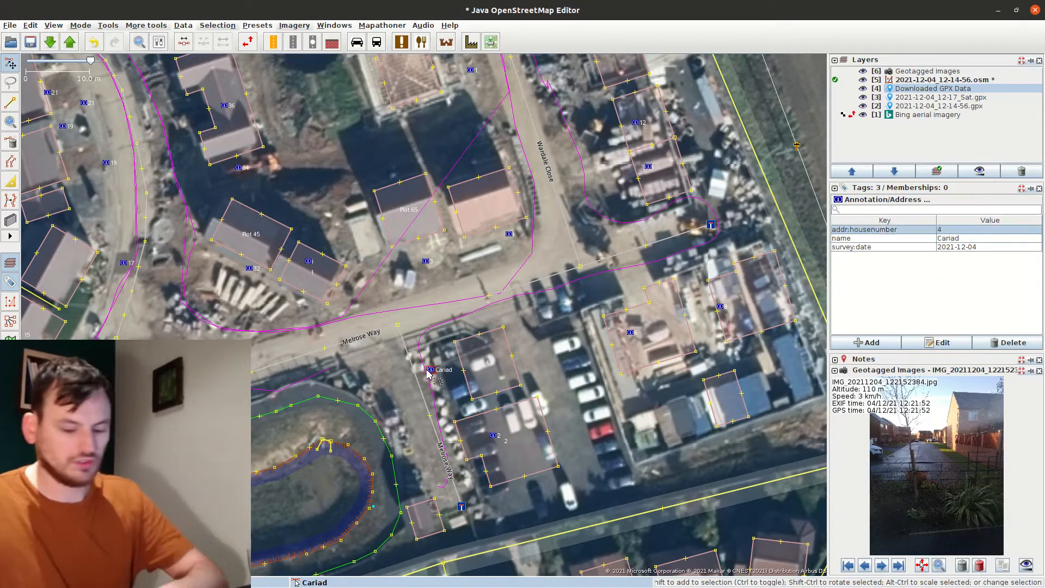
key(Delete)
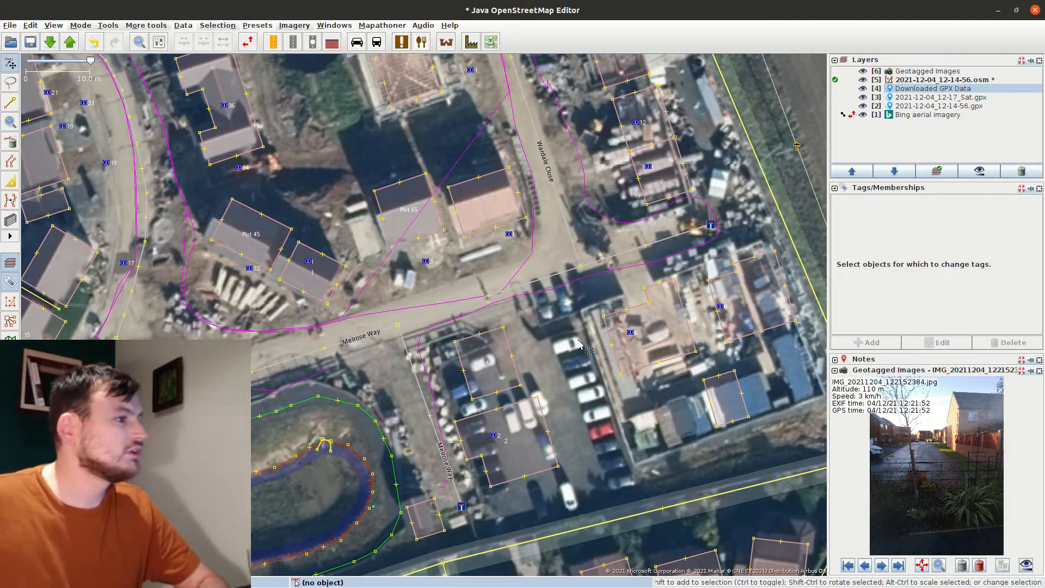
drag(599, 333, 537, 358)
click(649, 306)
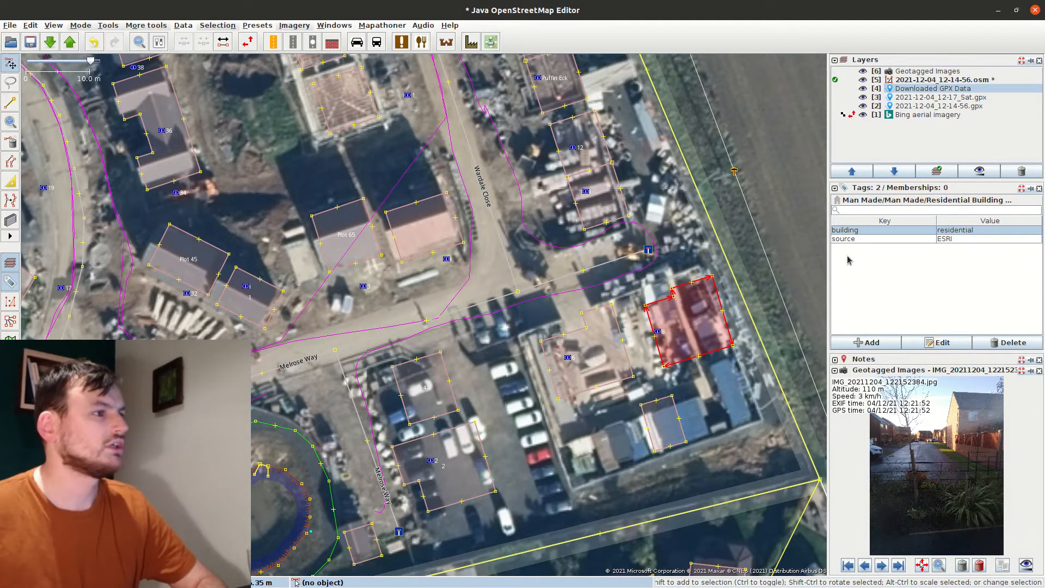
Add addr:housenumber=3 to the Plot 65 building
click(956, 240)
click(533, 371)
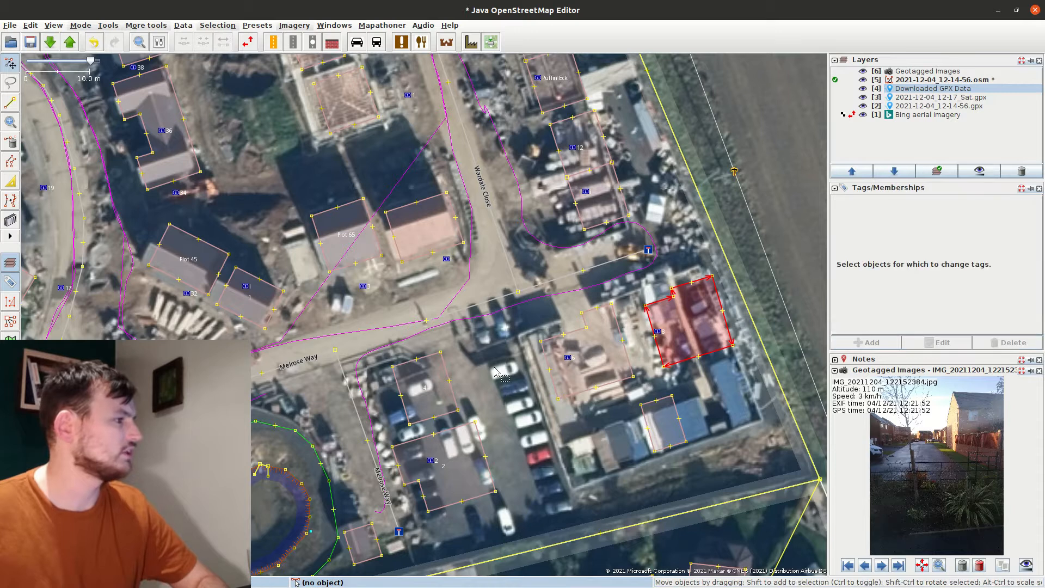
click(359, 266)
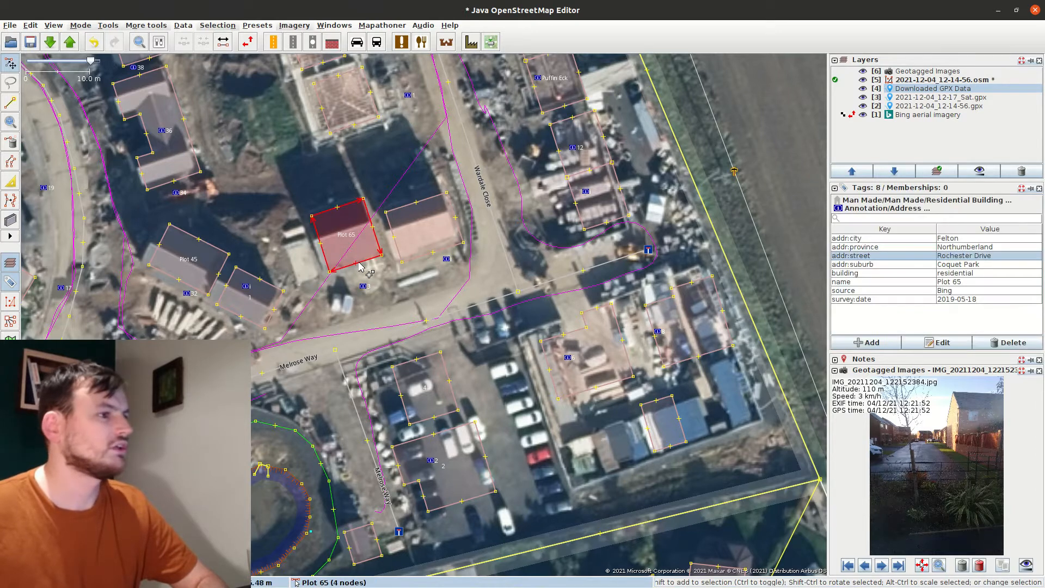
click(872, 342)
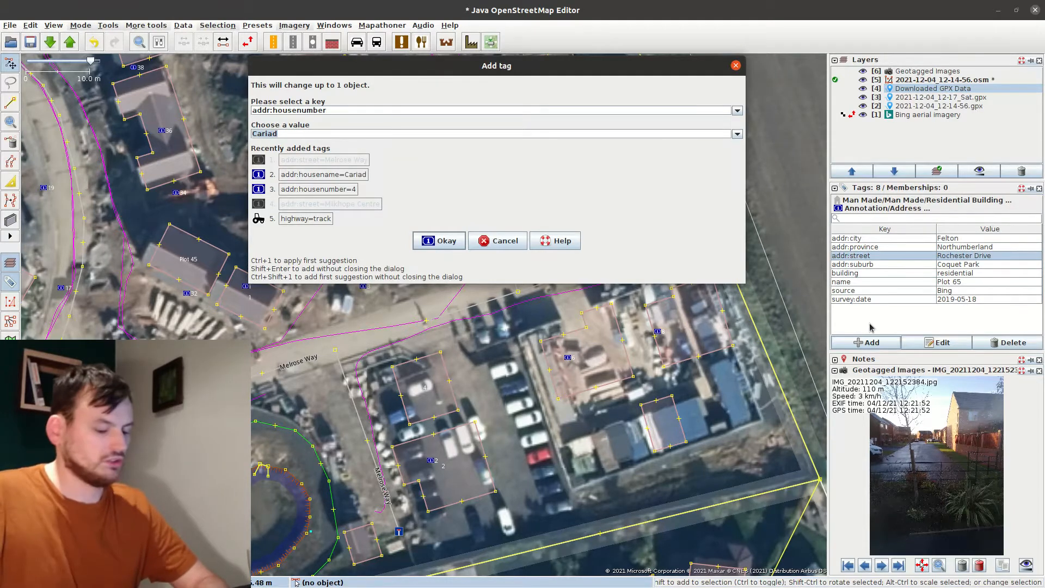
key(Return)
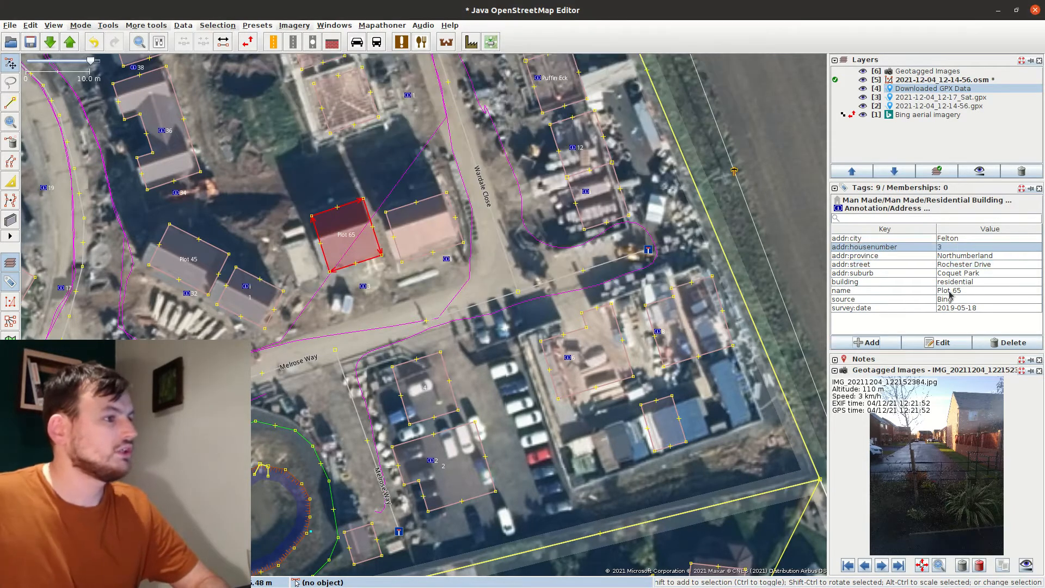
Rename Plot 65's name tag to ref, then edit the ref tag to remove it
double_click(897, 294)
text(ref)
key(Return)
double_click(856, 294)
key(Return)
Move over to the southern houses and select address node 5
click(447, 259)
drag(470, 191, 493, 316)
drag(391, 181, 517, 404)
click(505, 177)
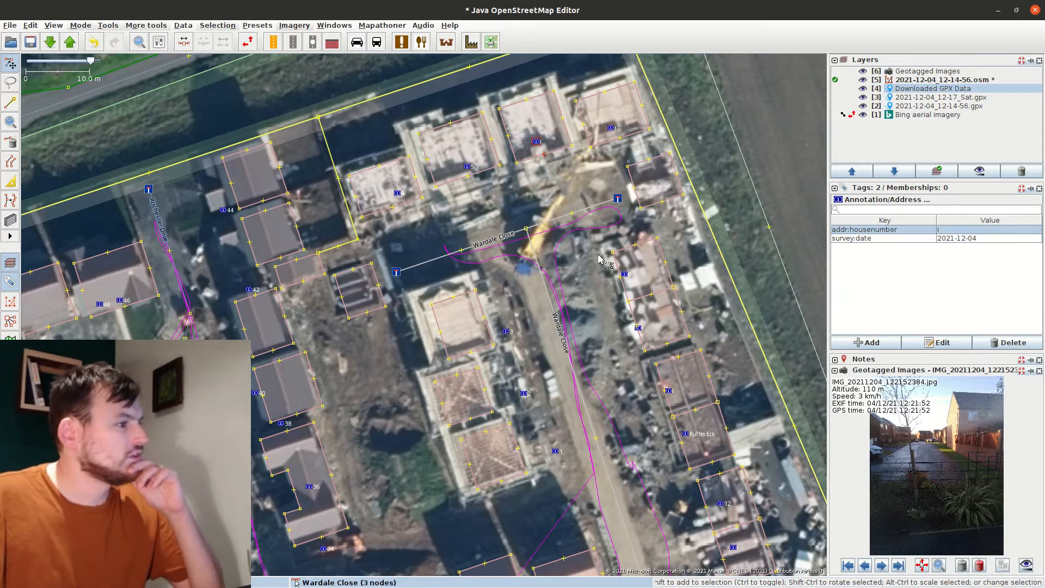
Undo the last change, tag the building by Puffin Eck with house number 12, and delete its address node
key(ctrl+z)
drag(664, 391, 521, 204)
click(541, 248)
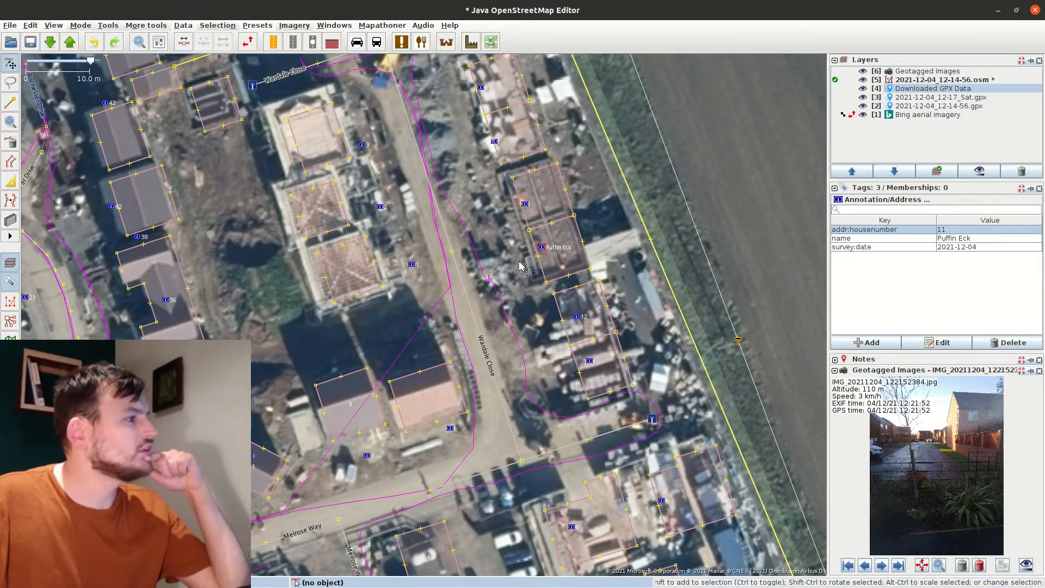
click(560, 292)
click(585, 341)
click(883, 342)
text(add)
key(Tab)
text(12)
key(Return)
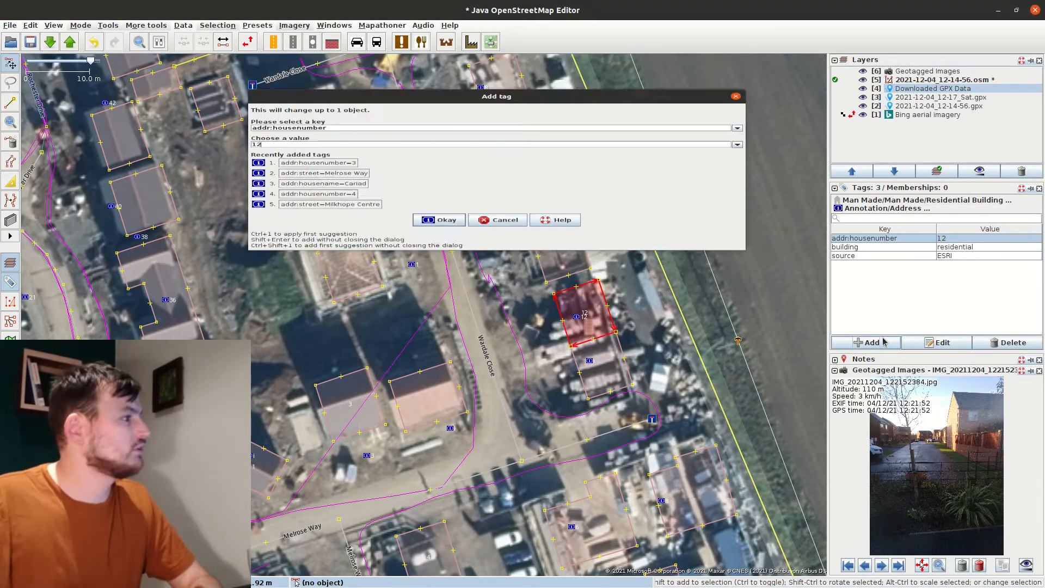
click(576, 317)
key(Delete)
Give the Puffin Eck building house number 11 and its house name, then delete its old address node
click(546, 273)
click(870, 344)
key(Tab)
text(11)
key(Return)
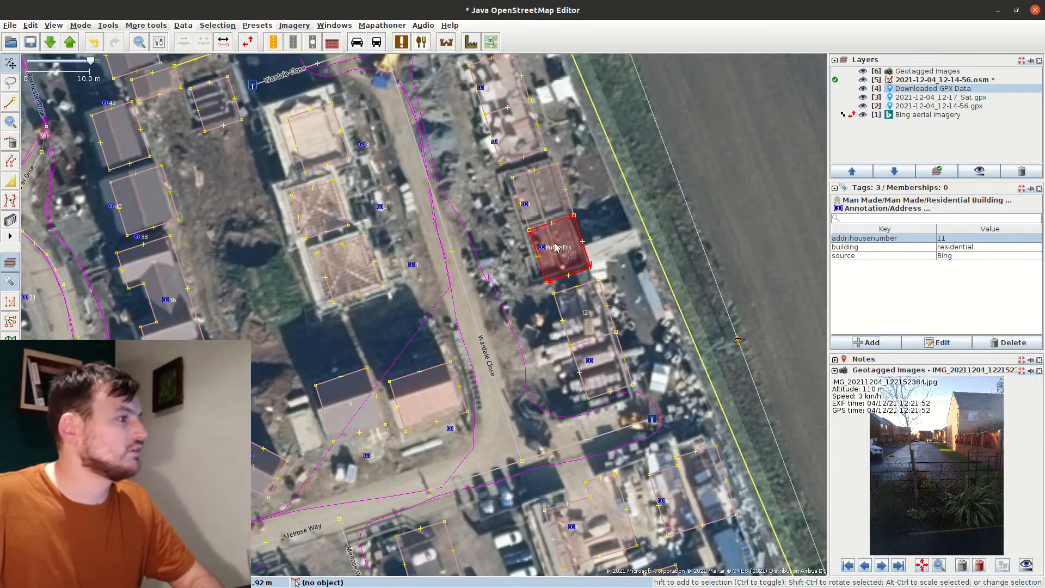
click(872, 343)
key(Tab)
key(BackSpace)
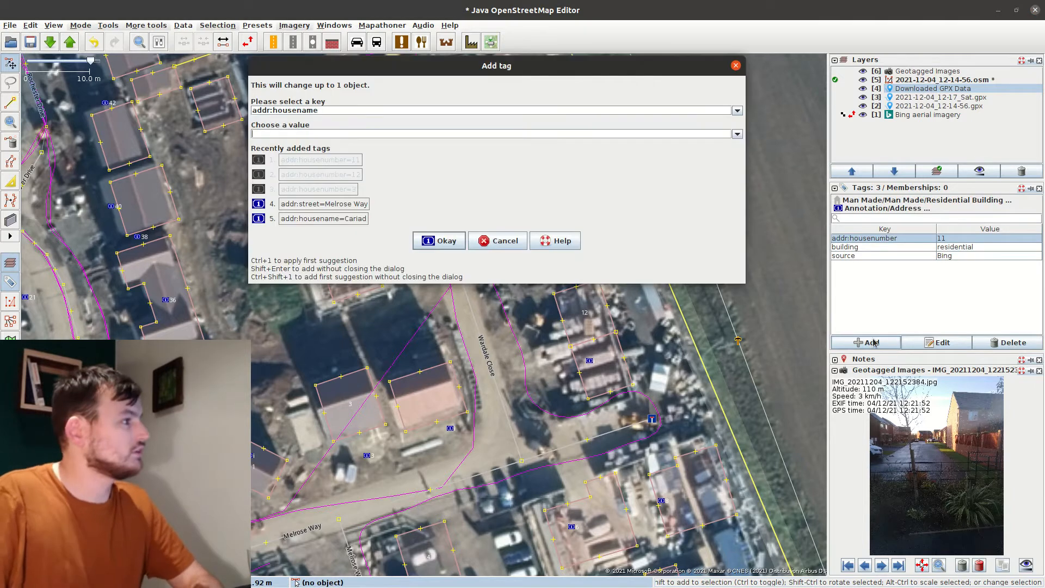
text(Esk)
key(Return)
click(542, 257)
key(Delete)
Add the note 'House number assumed, no…' to the next two buildings
click(544, 197)
drag(482, 123, 563, 236)
shift+click(576, 270)
click(868, 343)
text(note)
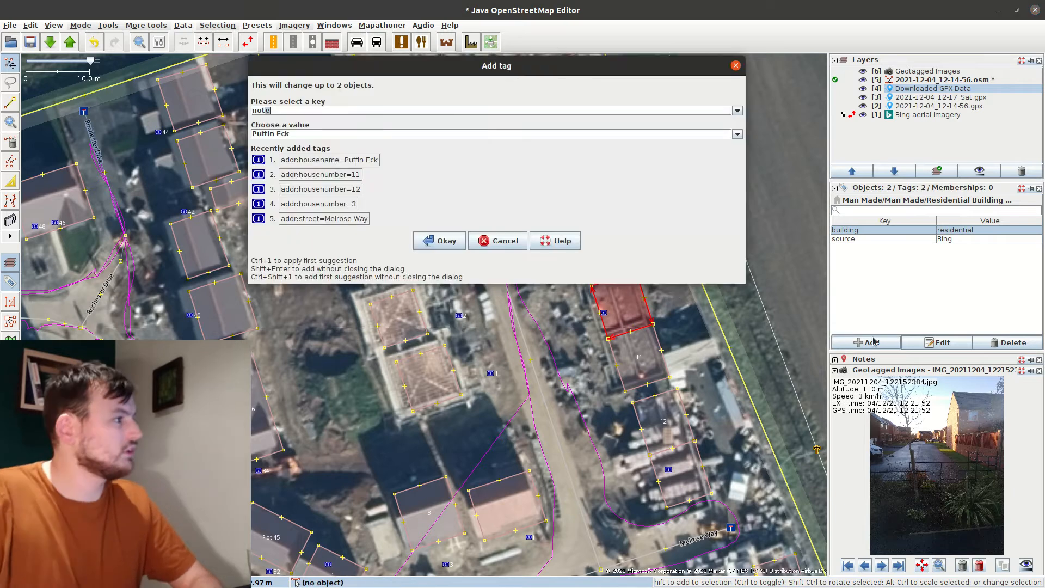
key(Tab)
text(House number assumed, no)
key(Return)
Tag the lower building addr:housenumber 10 and the upper building 9
click(647, 308)
click(871, 343)
text(addr:housenumber)
key(Tab)
text(10)
key(Return)
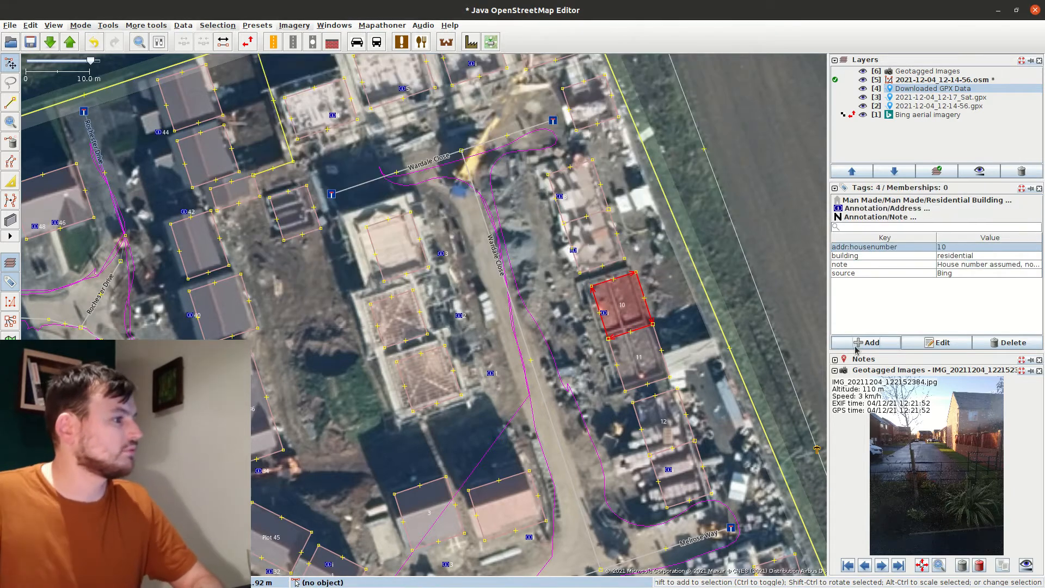
click(620, 245)
click(878, 341)
key(Tab)
text(9)
key(Return)
Delete the two leftover address nodes and give the next building house number 8
click(604, 312)
shift+click(573, 250)
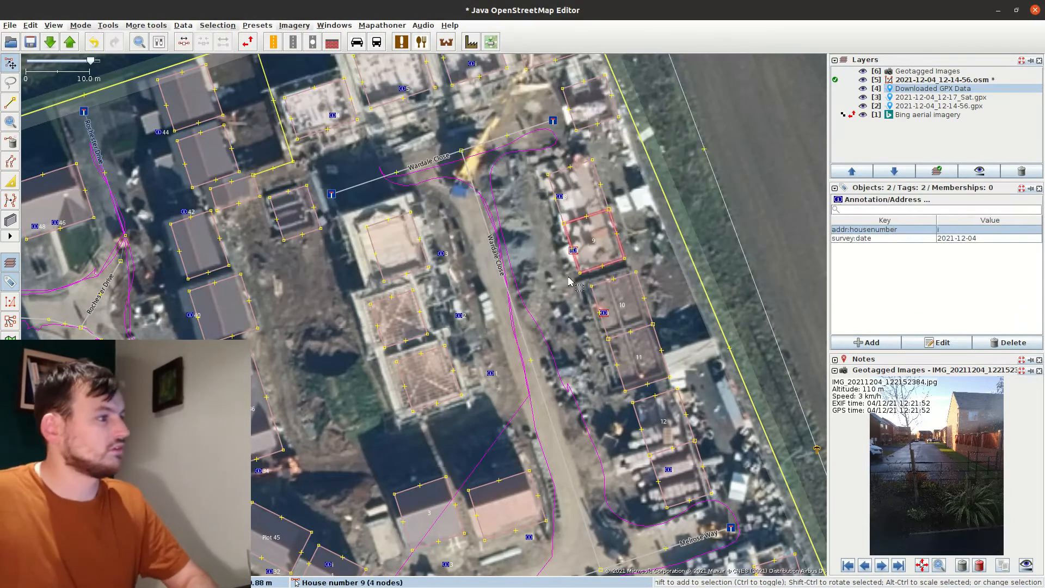
key(Delete)
click(604, 196)
click(881, 343)
key(Tab)
text(8)
key(Return)
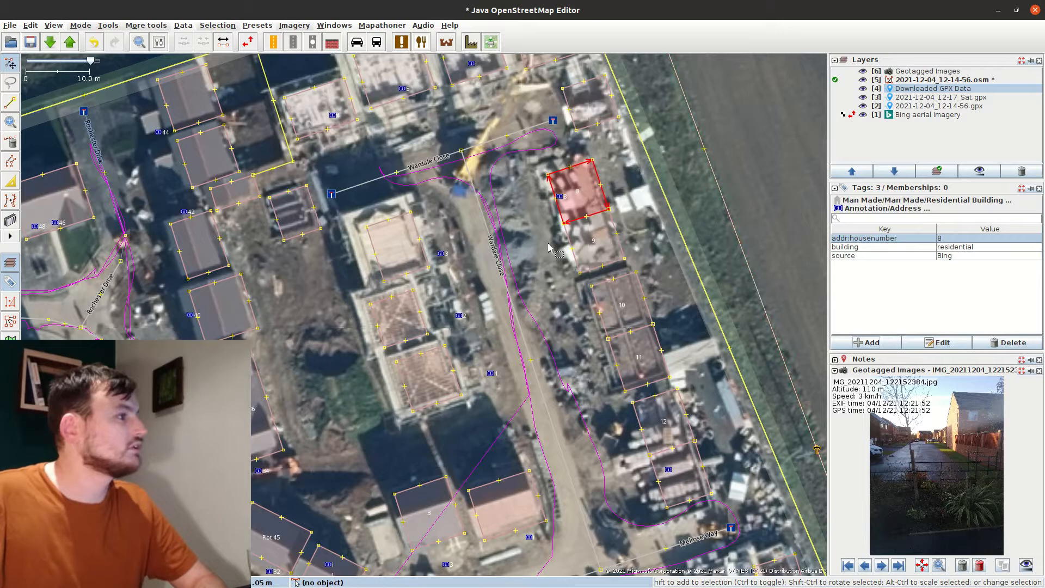
Apply the recent assumed-house-number note tag to the unnumbered buildings
click(531, 98)
drag(531, 98, 658, 275)
click(671, 241)
shift+click(600, 262)
key(alt+a)
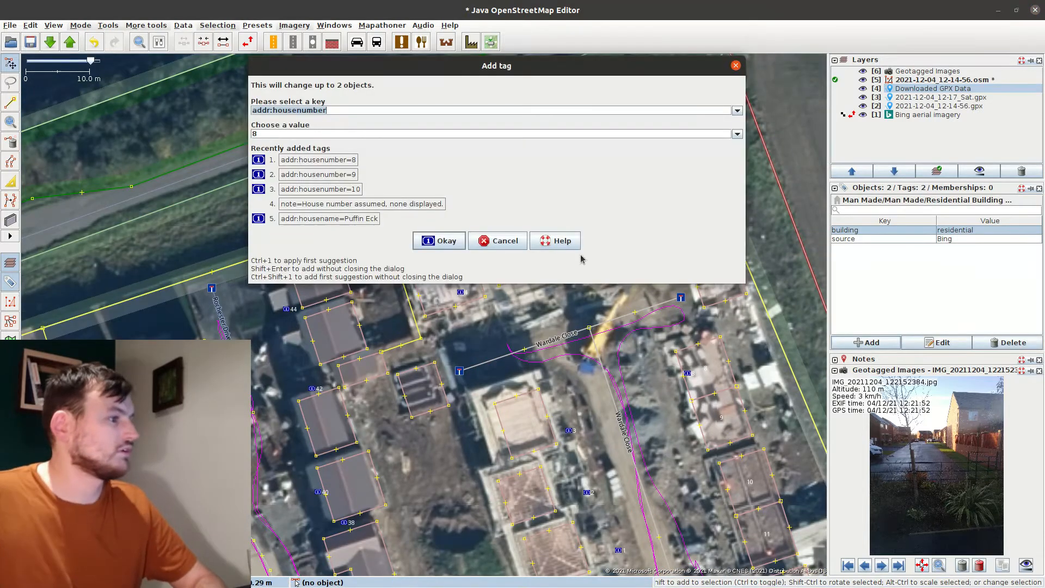
key(ctrl+4)
Number the next two buildings 7 and 6 with Alt+A
ctrl+click(624, 247)
key(alt+a)
key(Tab)
text(7)
key(Return)
click(623, 247)
key(alt+a)
key(Tab)
text(6)
key(Return)
Delete the redundant old house-number nodes and tag the next building house number 5
click(688, 373)
shift+click(675, 227)
shift+click(600, 241)
key(Delete)
click(543, 271)
click(867, 342)
key(Tab)
text(5)
key(Return)
Number the next buildings to the left 4 and 3
click(470, 301)
click(881, 343)
key(Tab)
text(4)
key(Return)
click(470, 268)
click(869, 347)
key(Tab)
text(3)
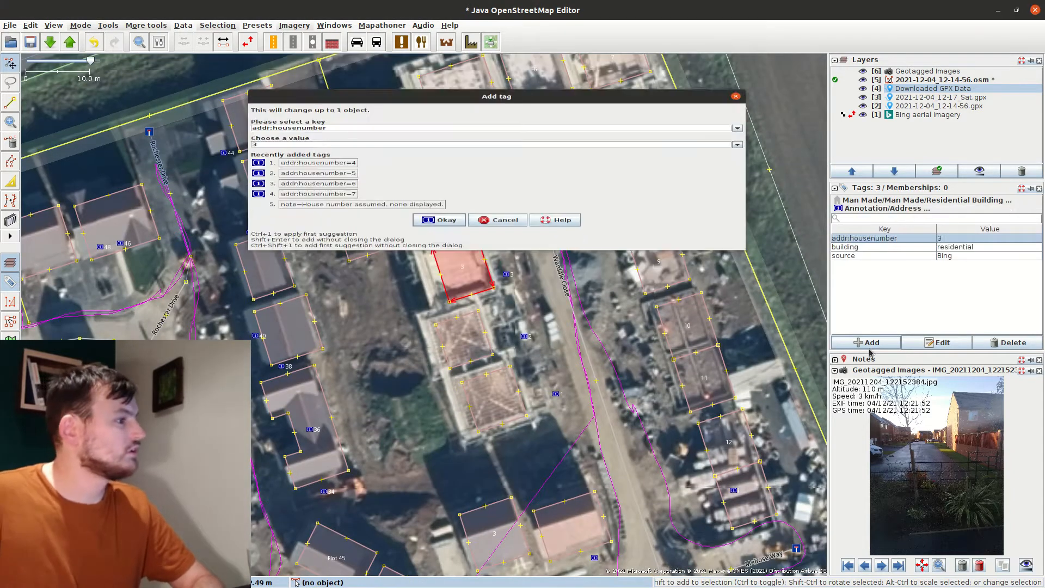
click(463, 342)
Number the last two buildings 2 and 1, then delete the remaining old house-number nodes
click(870, 343)
key(Tab)
text(2)
key(Return)
click(493, 398)
click(866, 342)
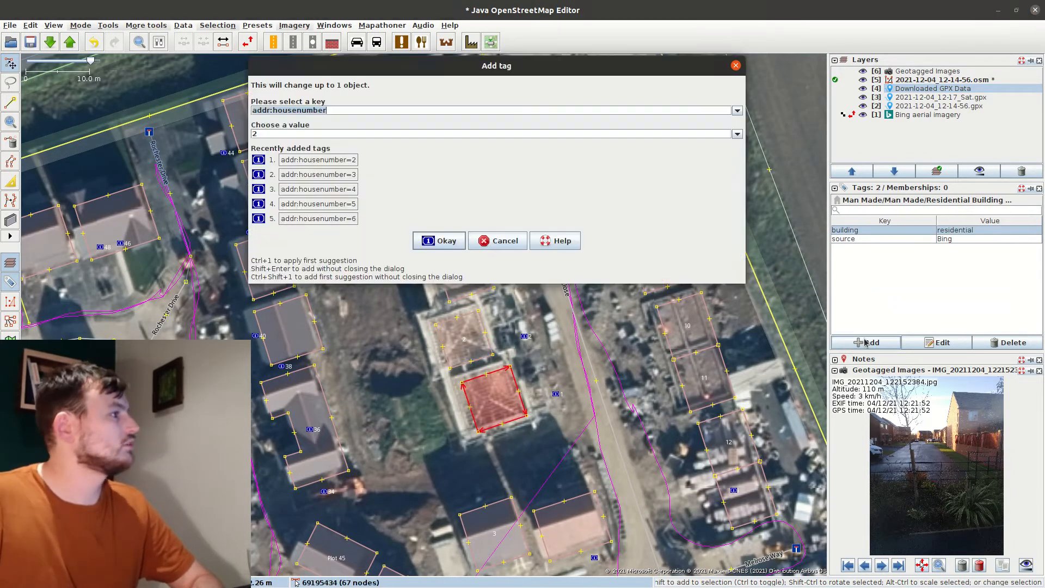
key(Tab)
text(1)
key(Return)
drag(577, 411, 514, 229)
key(Delete)
drag(543, 288, 496, 324)
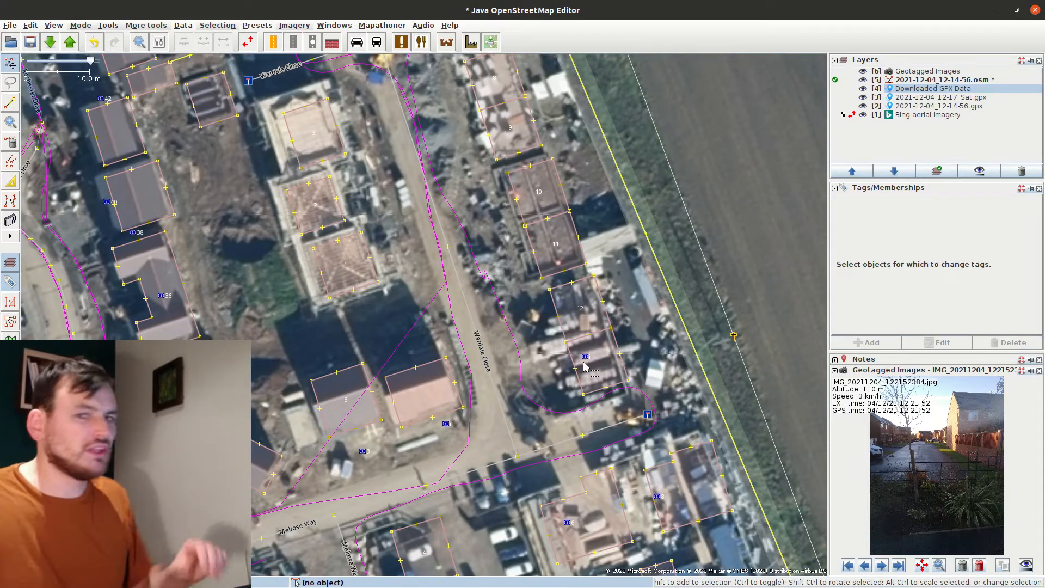
Locate the stray Wardale Close address node (housenumber i) and drag it to a new spot
click(585, 359)
drag(549, 396, 588, 299)
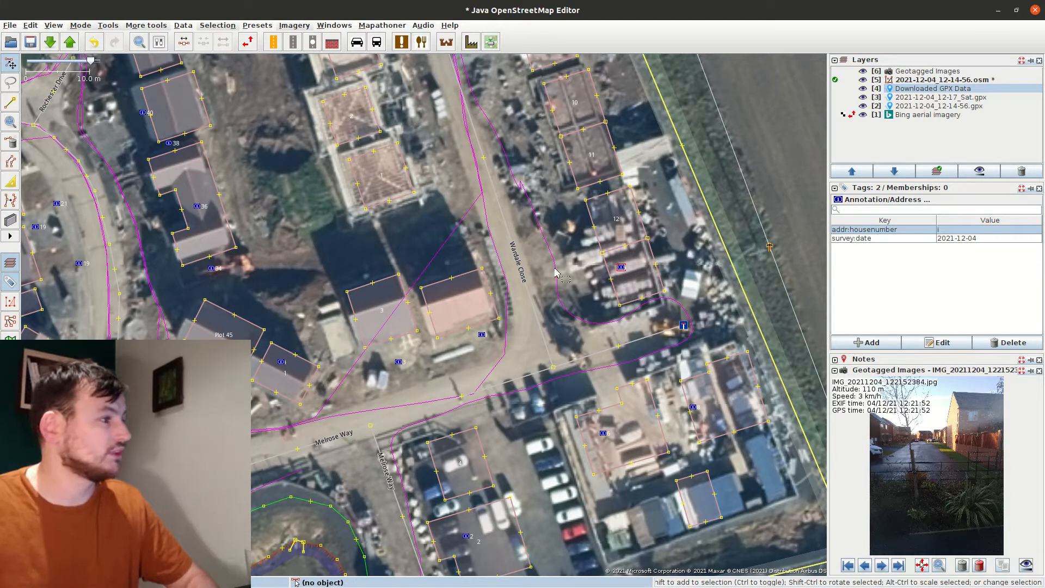
drag(550, 271, 621, 264)
click(628, 291)
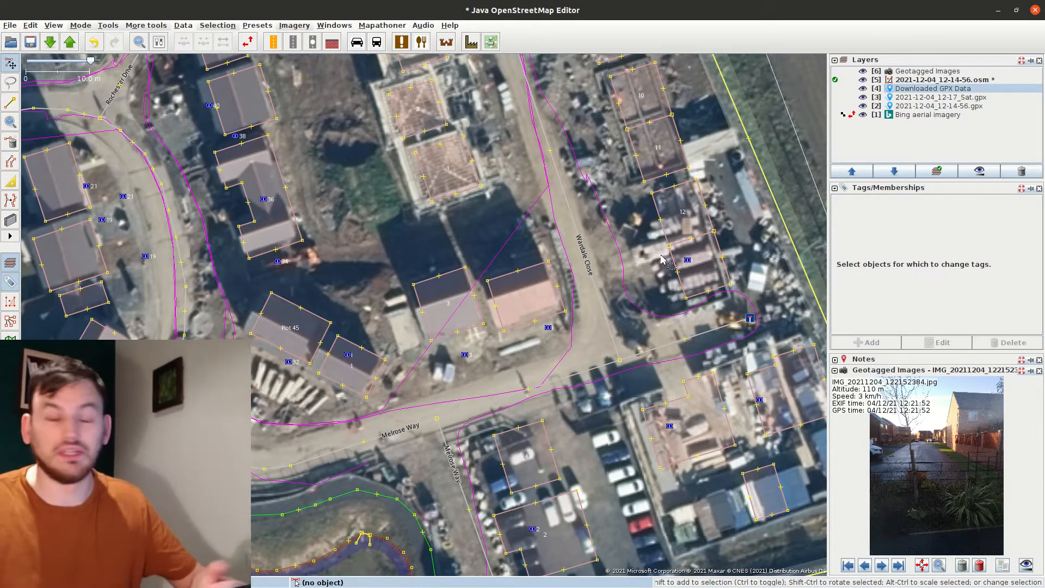
drag(689, 263, 693, 271)
Delete the leftover address node and expand the Notes panel
key(Delete)
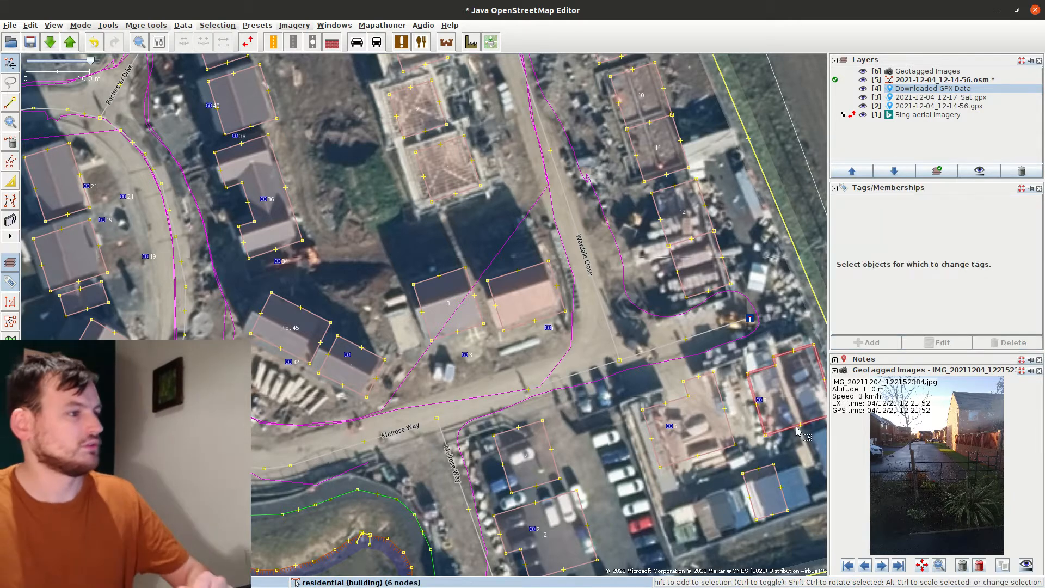
click(836, 360)
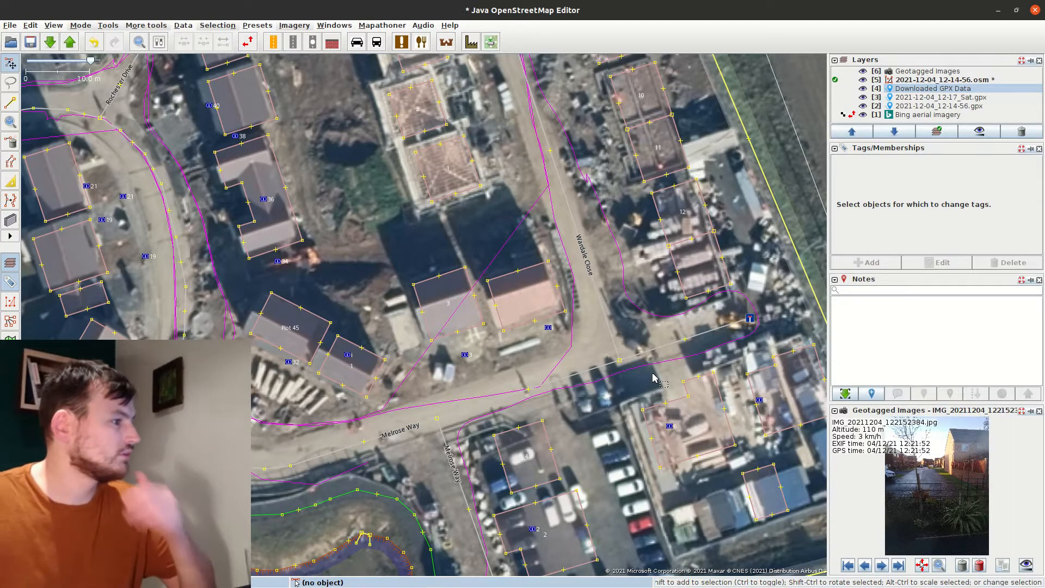
drag(412, 370, 376, 277)
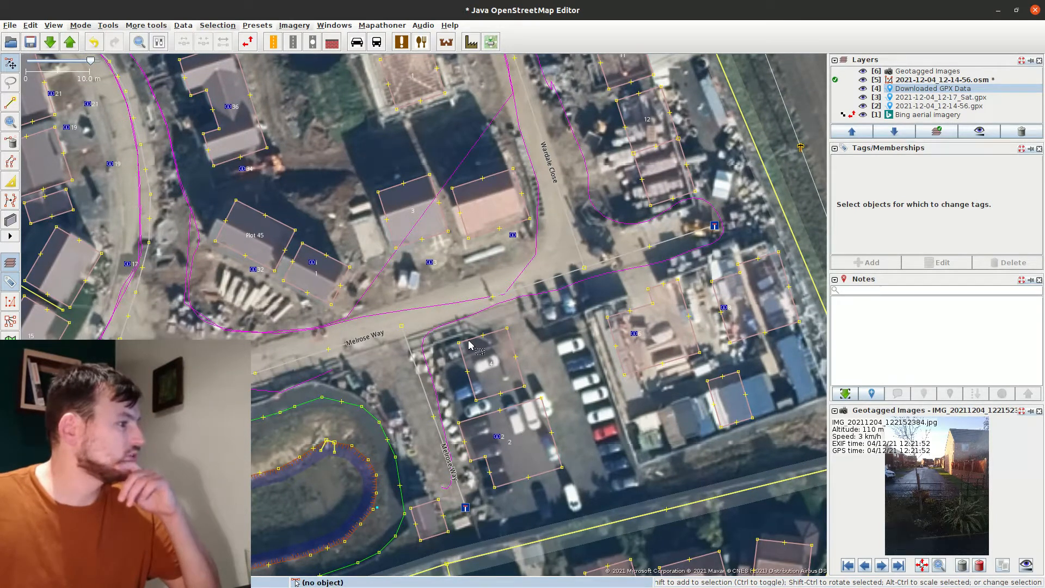
Pan back to Melrose Way and delete the address node labelled 2
click(486, 233)
drag(486, 233, 582, 527)
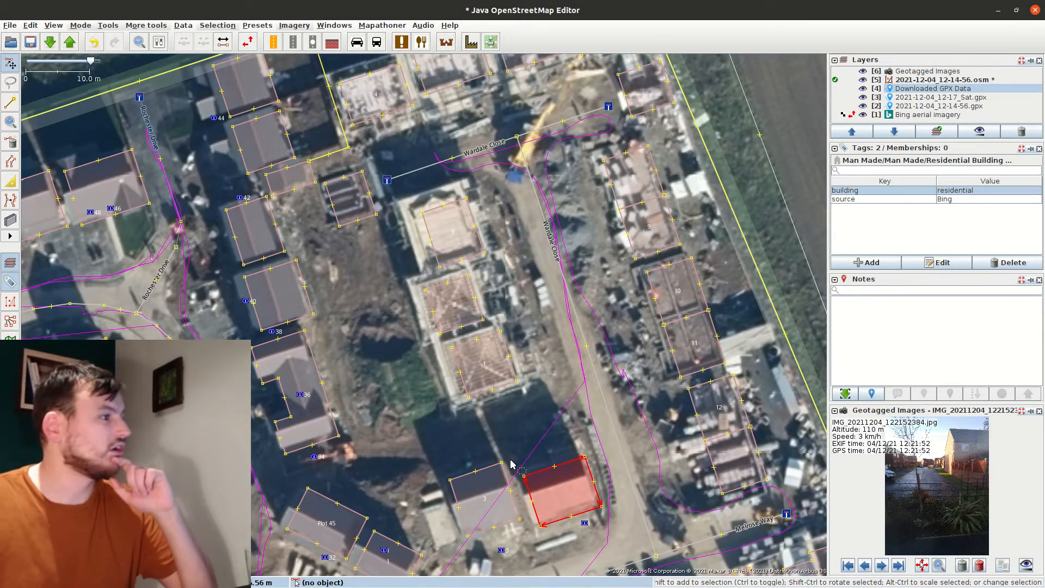
drag(610, 460, 563, 172)
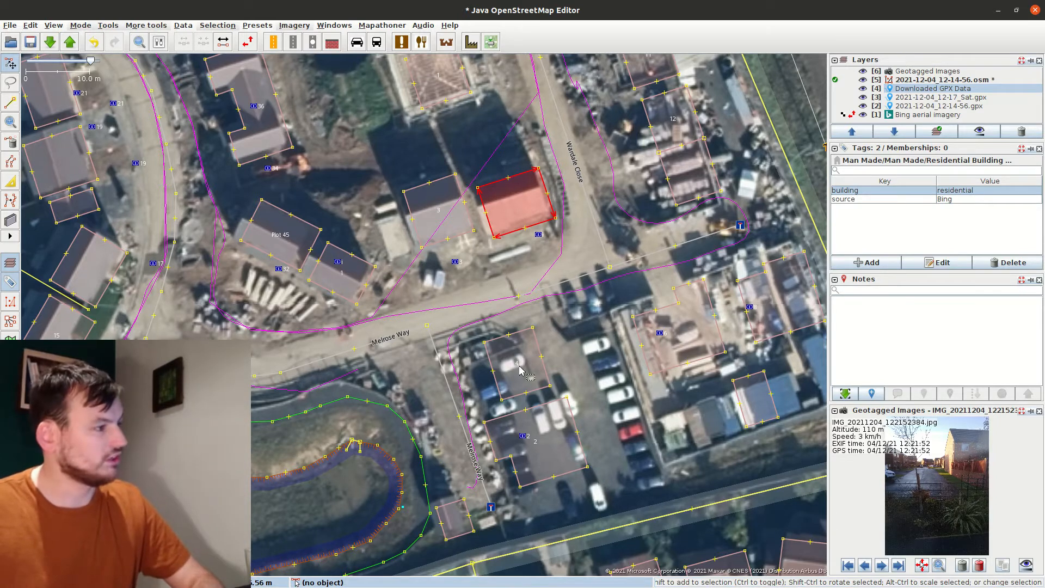
click(523, 436)
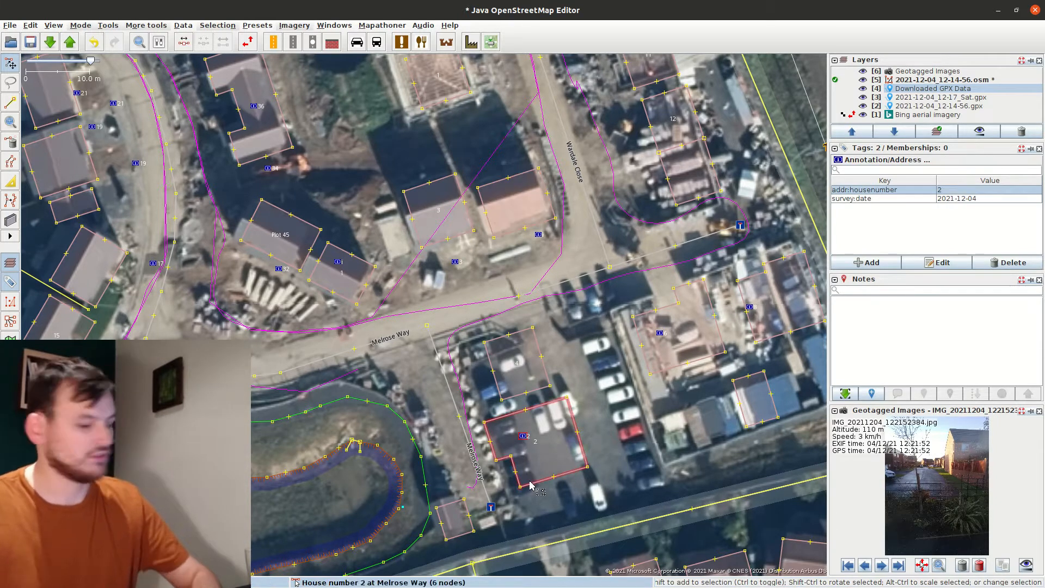
key(Delete)
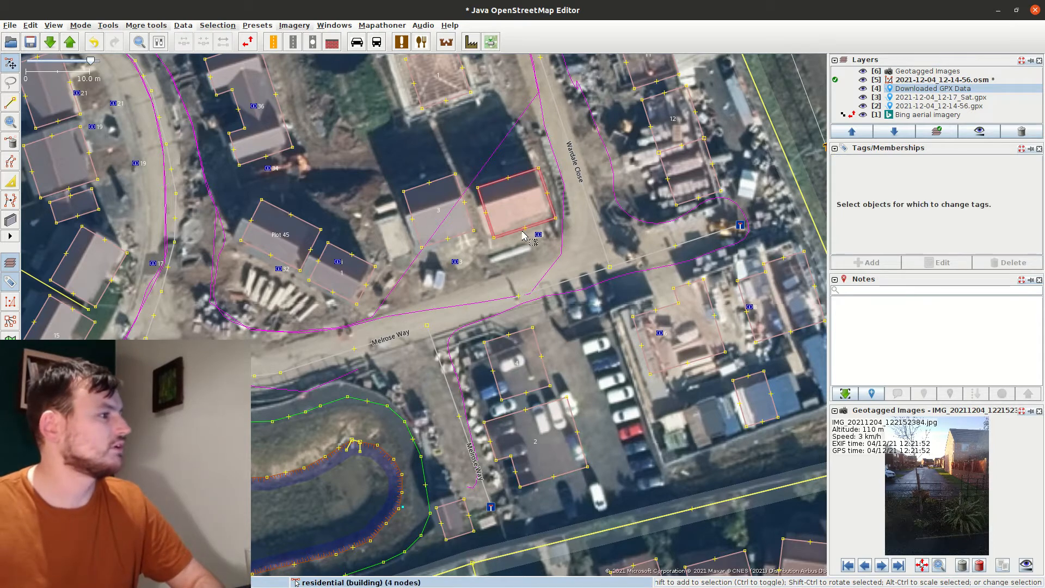
Tag the building with the assumed-number note and house number 5
click(519, 232)
click(876, 262)
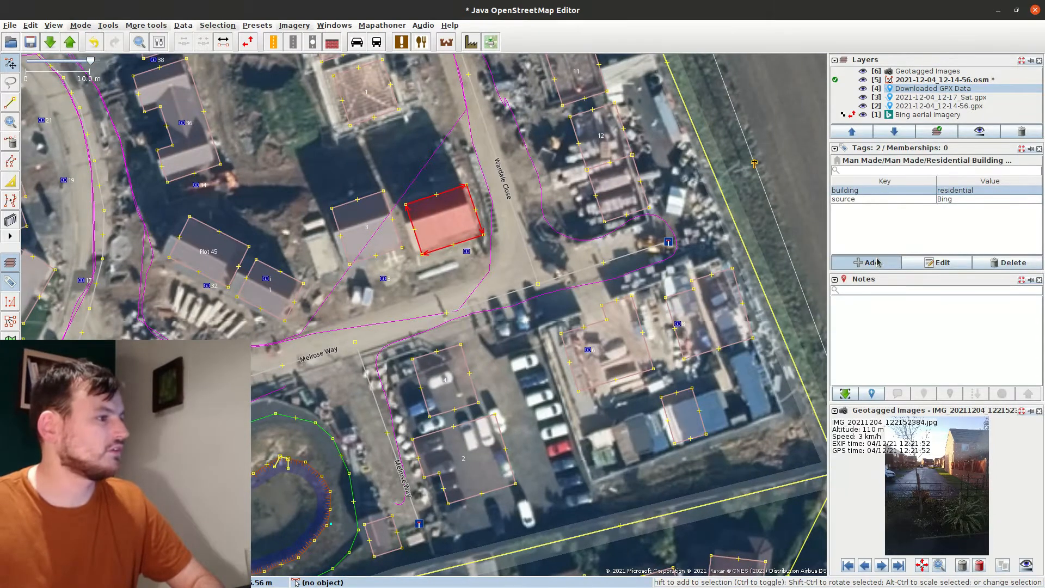
text(note)
key(ctrl+v)
key(Return)
click(857, 263)
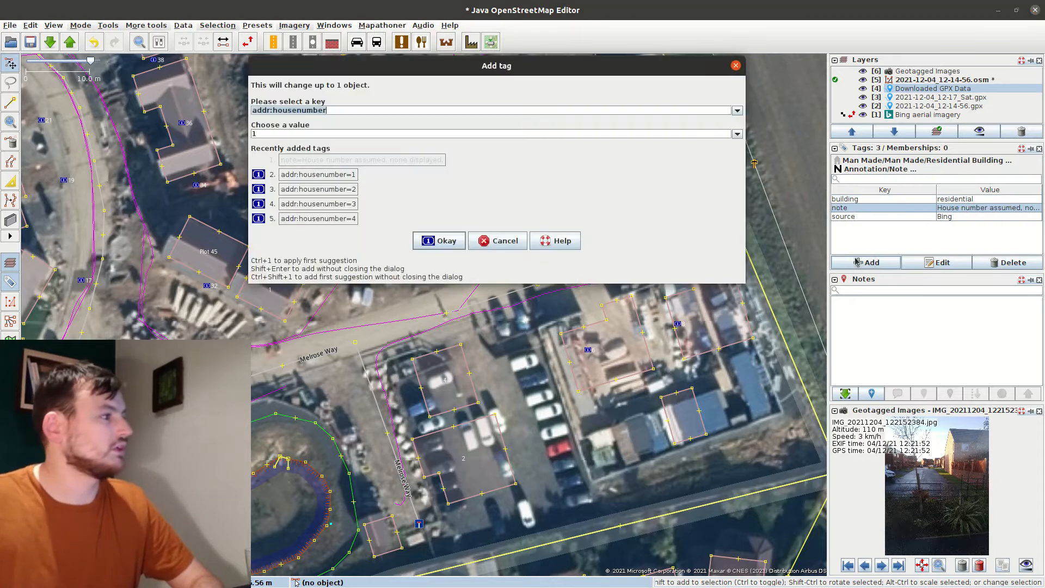
key(Tab)
text(5)
key(Return)
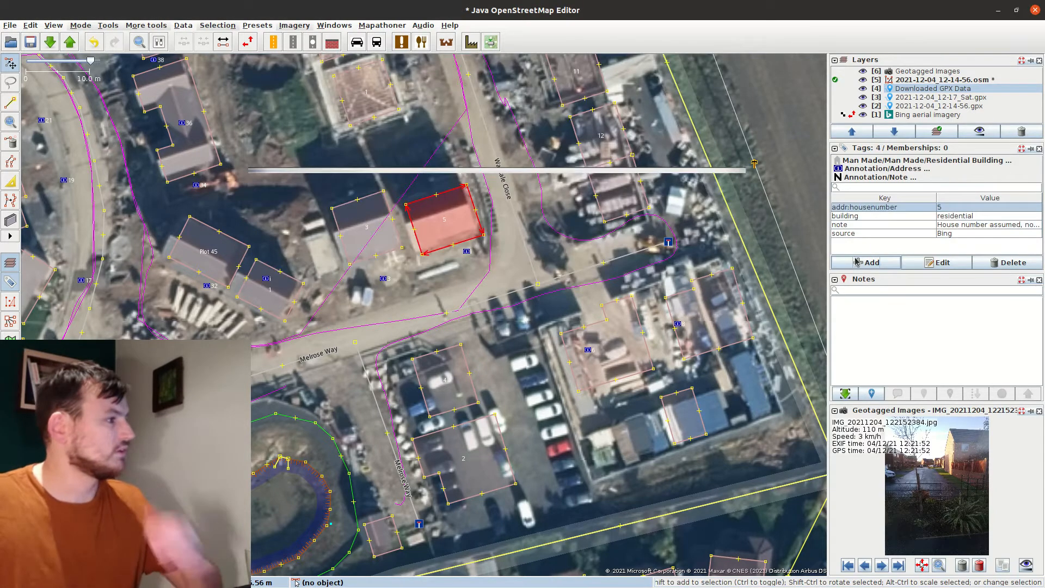
Check the address nodes and neighbouring buildings near house 5, cancelling an unneeded tag
click(466, 251)
shift+click(384, 279)
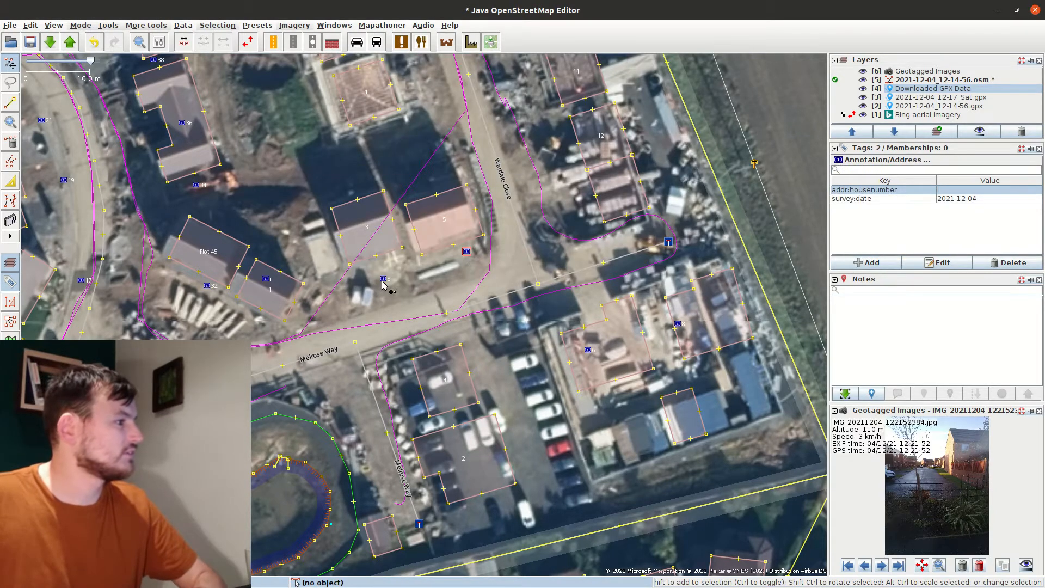
click(422, 311)
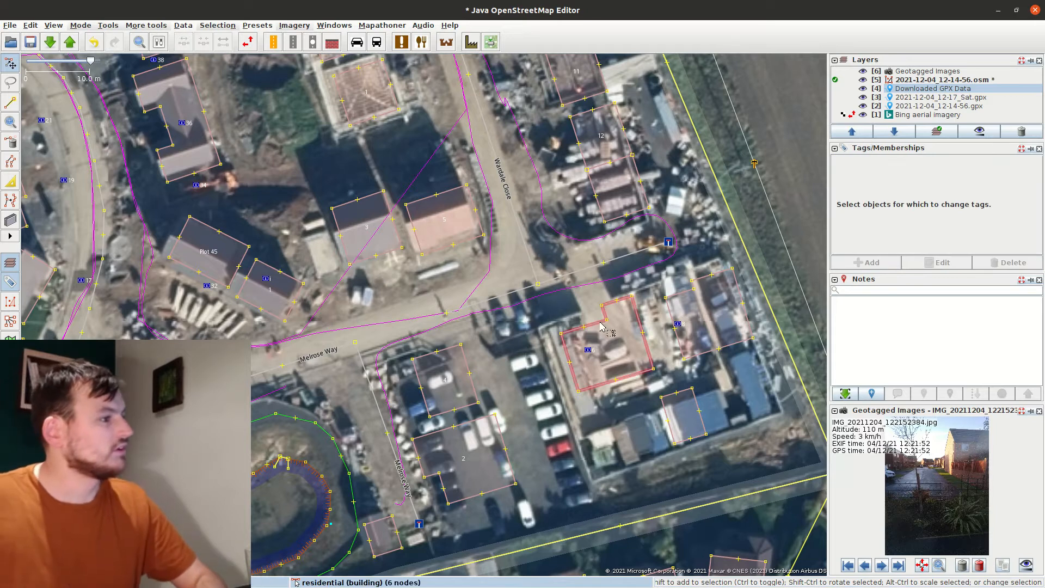
click(630, 314)
click(694, 318)
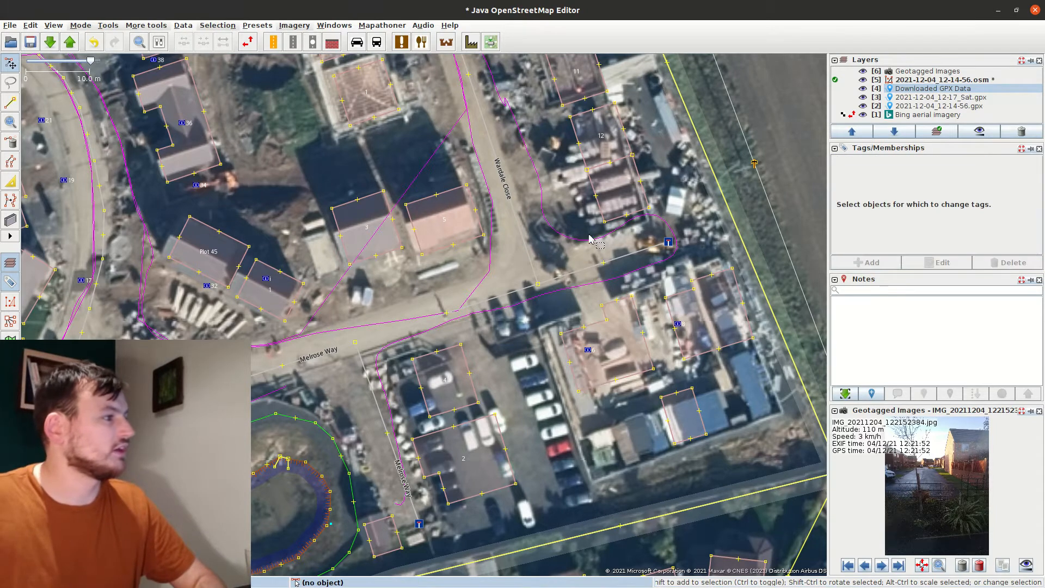
click(600, 205)
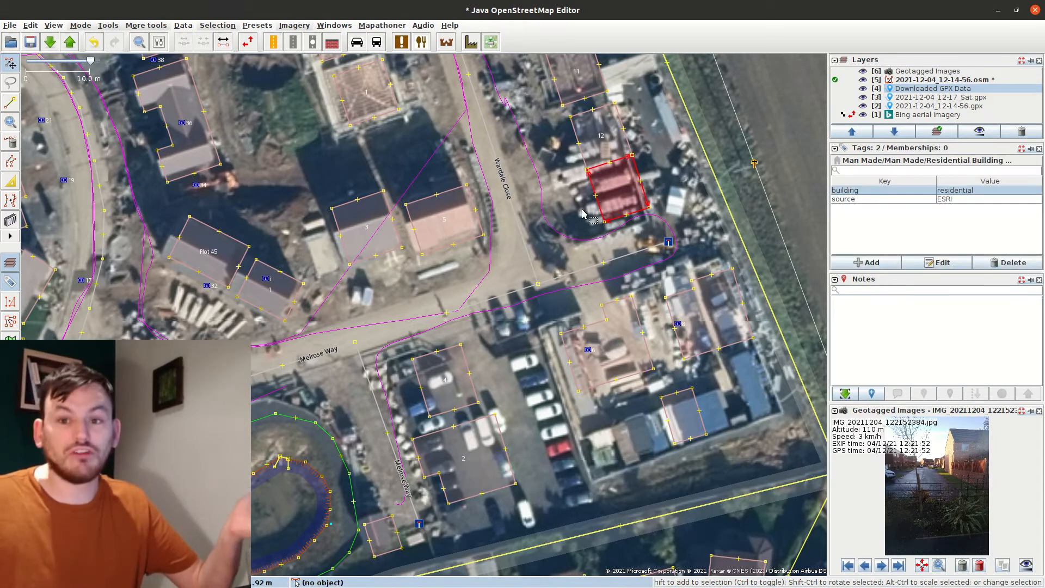
drag(559, 187, 586, 253)
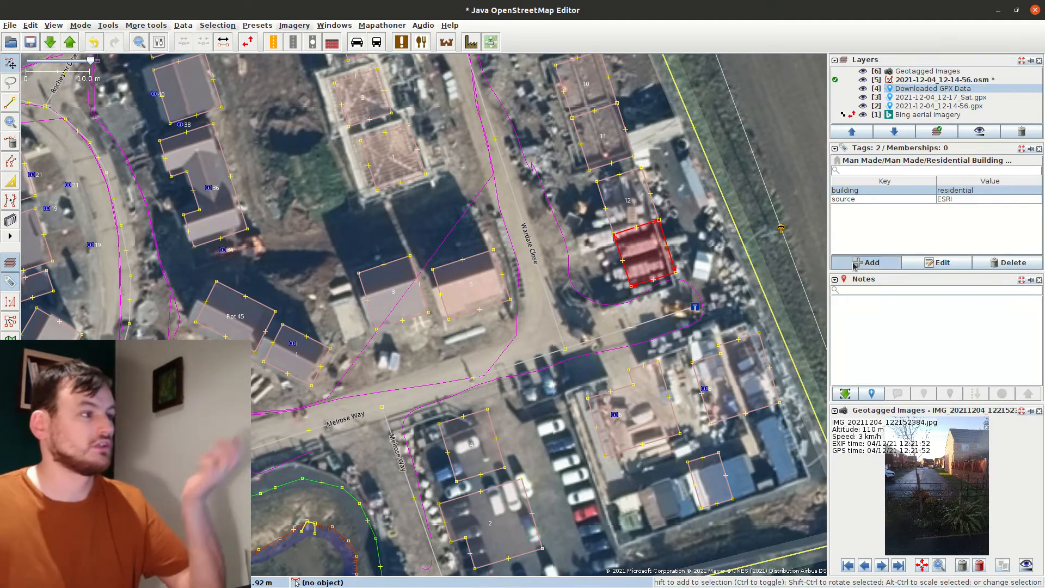
key(alt+a)
click(506, 241)
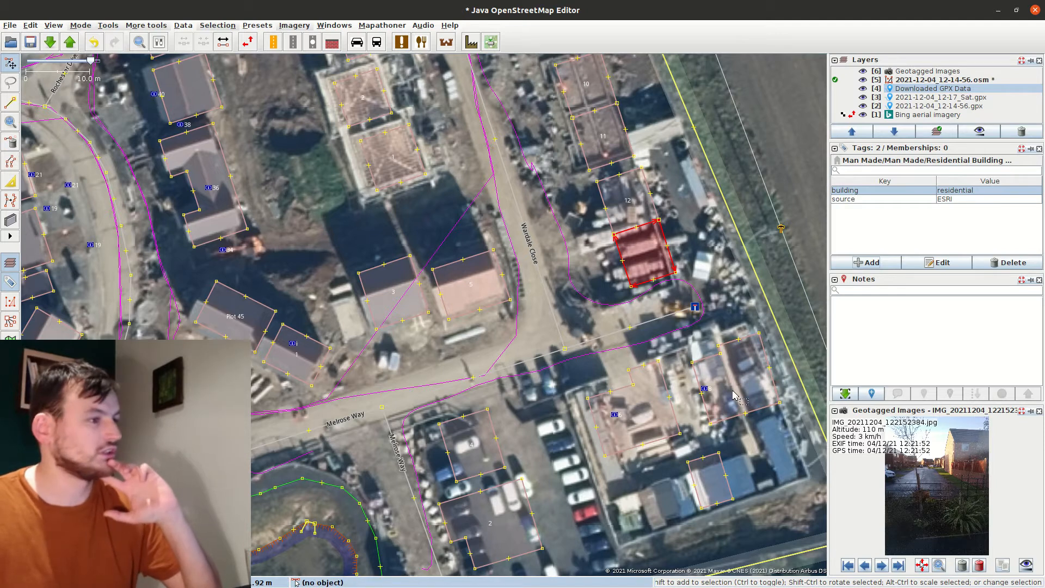
Abandon placing a map note and shift the view to the lower-right block
click(845, 393)
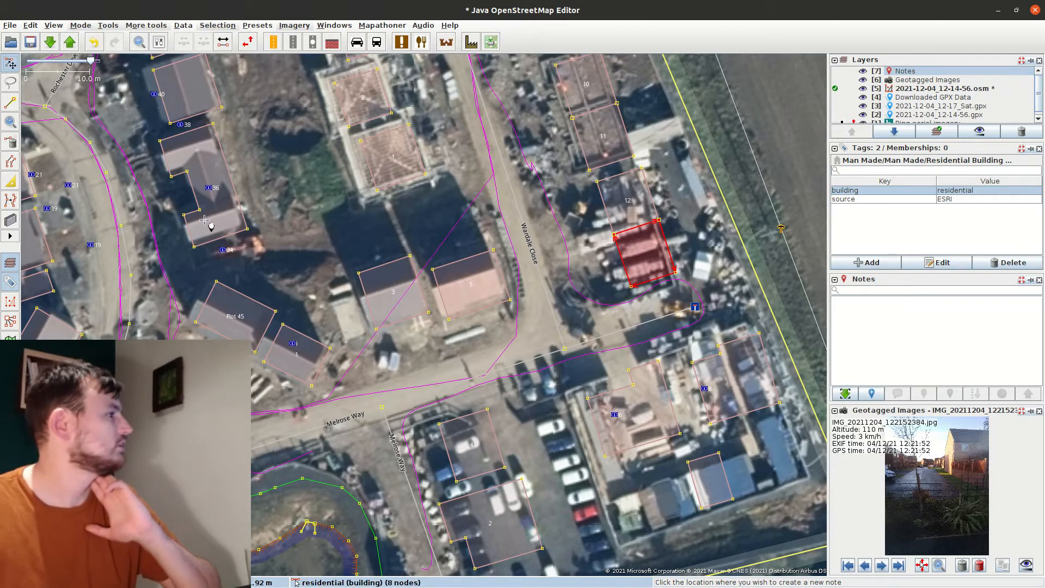
key(Escape)
click(576, 316)
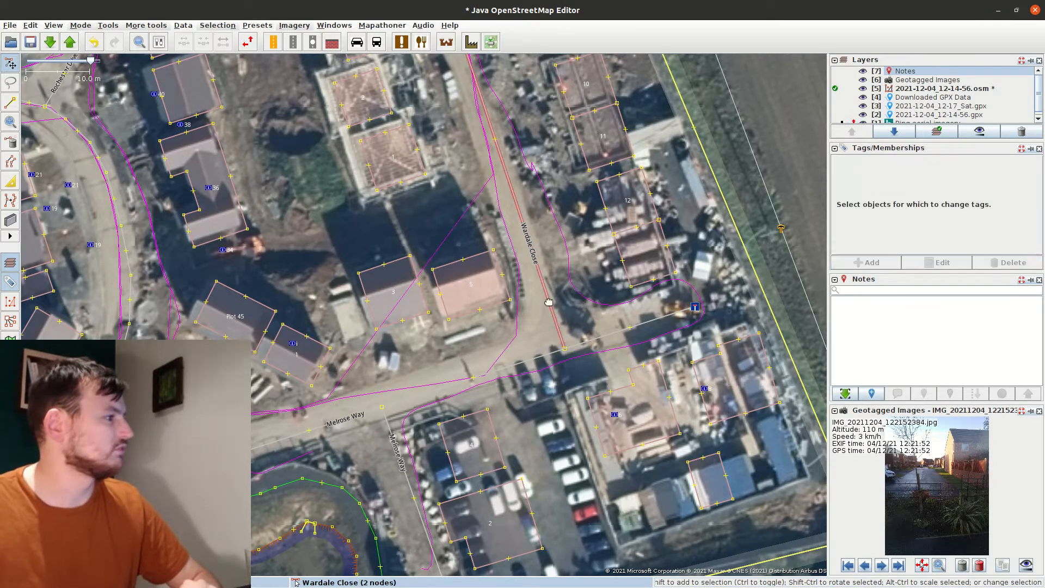
drag(550, 300, 662, 275)
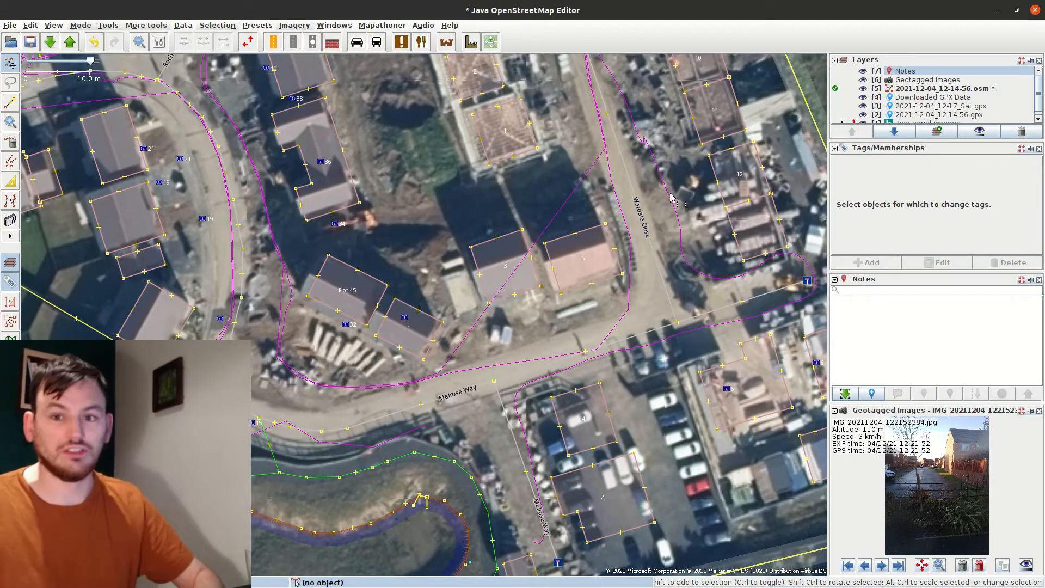
drag(686, 187, 496, 179)
drag(540, 371, 575, 343)
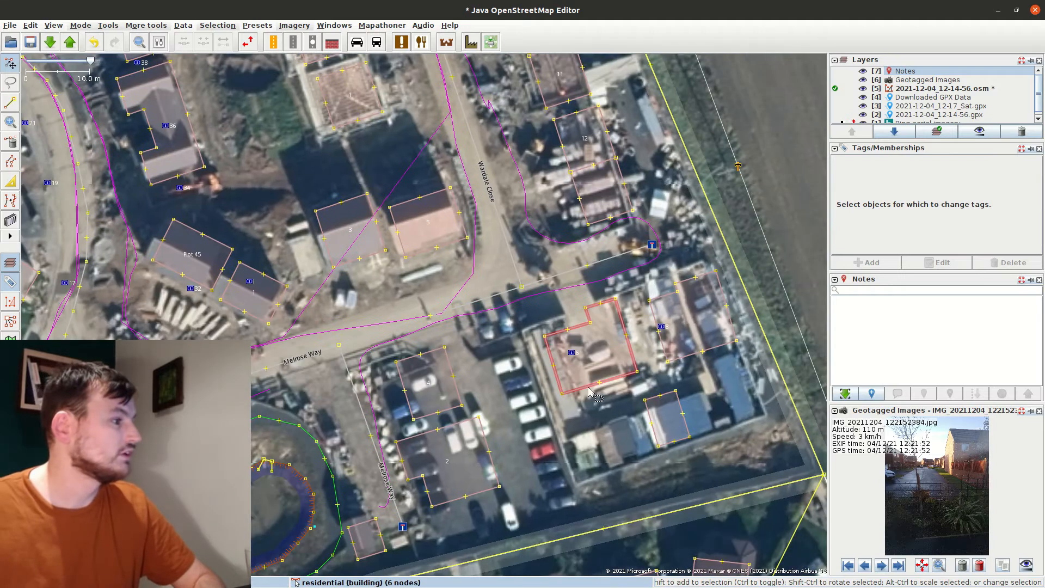
Give the two lower-right buildings house numbers 6 and 8
click(577, 347)
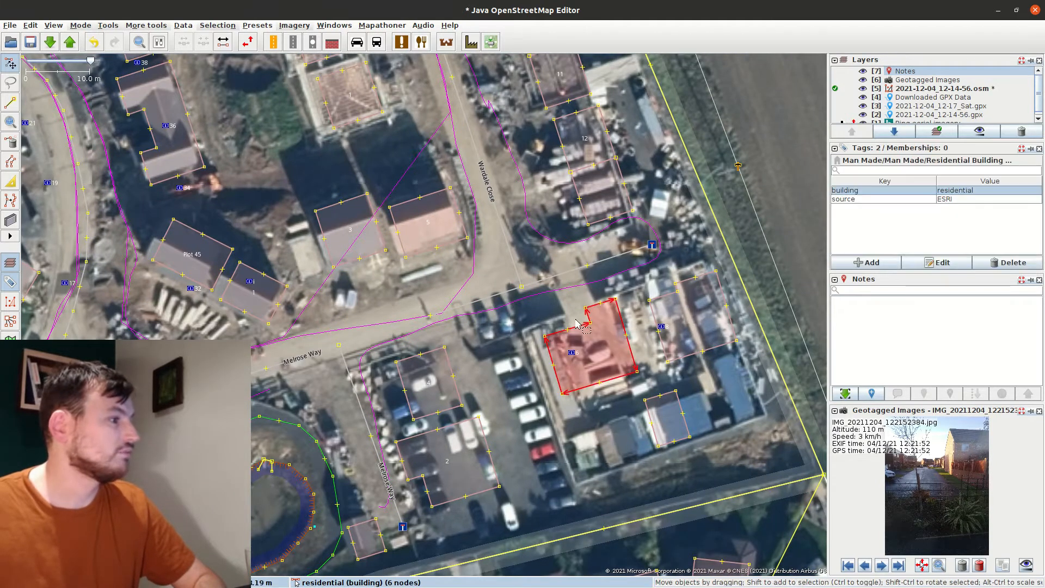
click(870, 263)
key(Tab)
text(6)
key(Return)
click(653, 288)
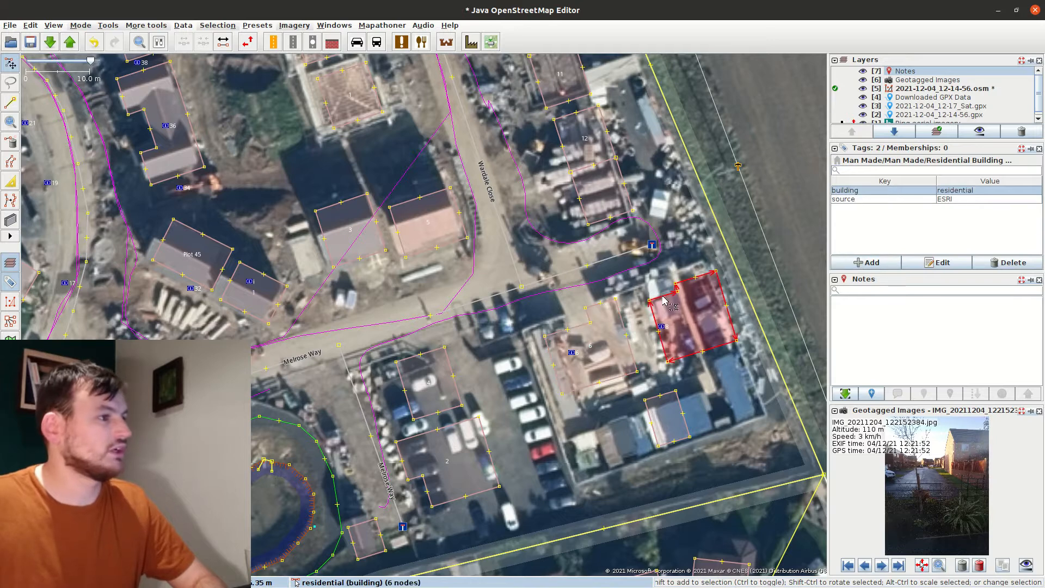
click(870, 263)
key(Tab)
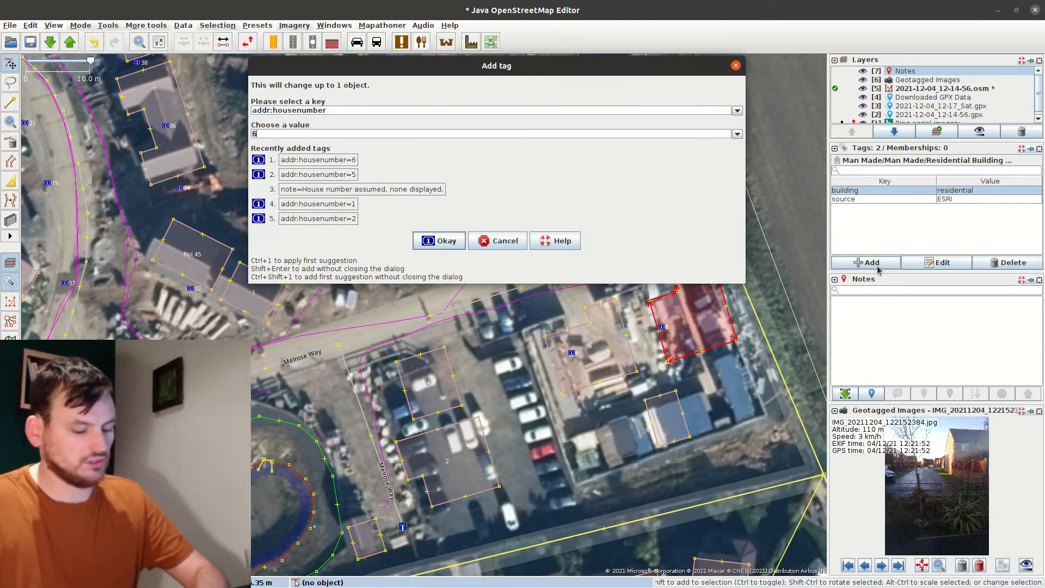
key(Return)
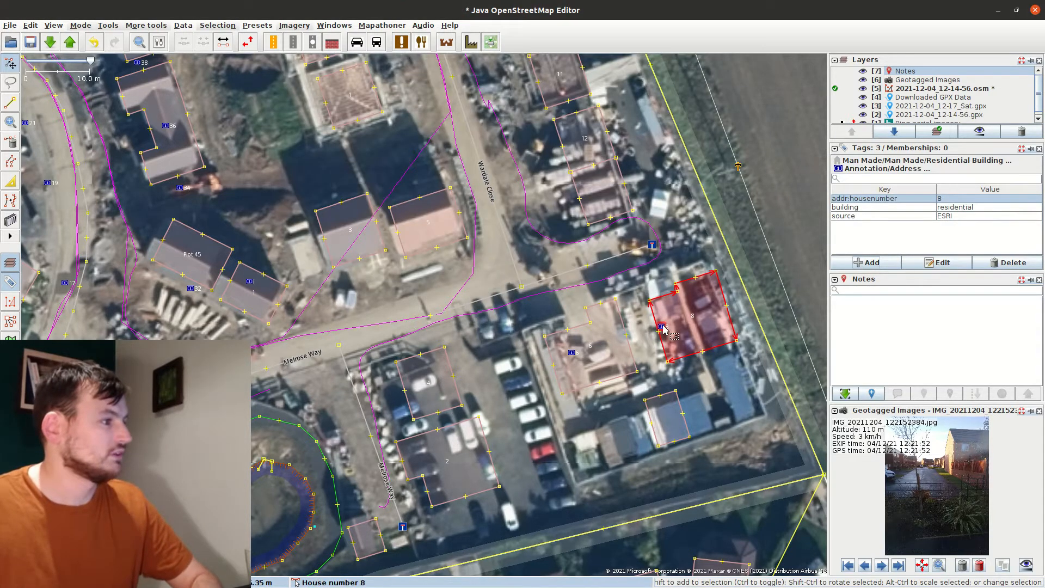
Pan over to the Melrose Way houses and select the house number 1 address node
click(590, 365)
drag(590, 365, 741, 289)
drag(381, 348, 484, 300)
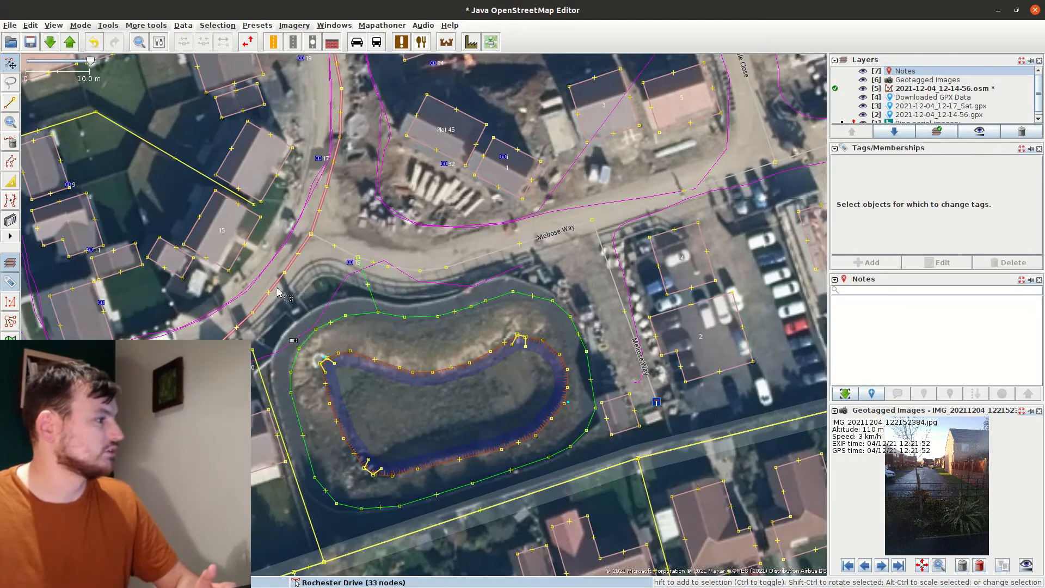
drag(576, 359, 467, 418)
drag(611, 282, 529, 338)
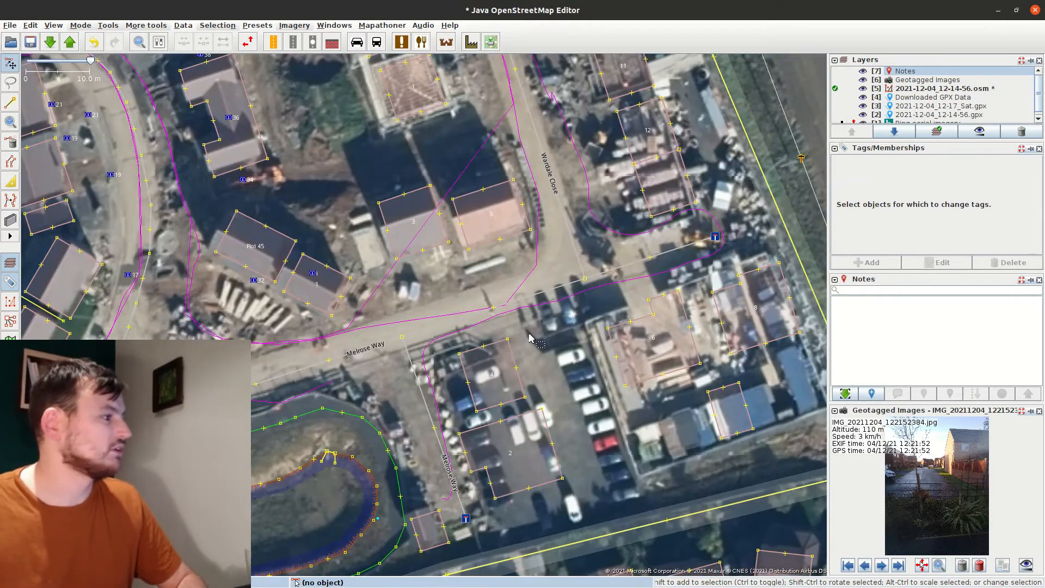
click(304, 281)
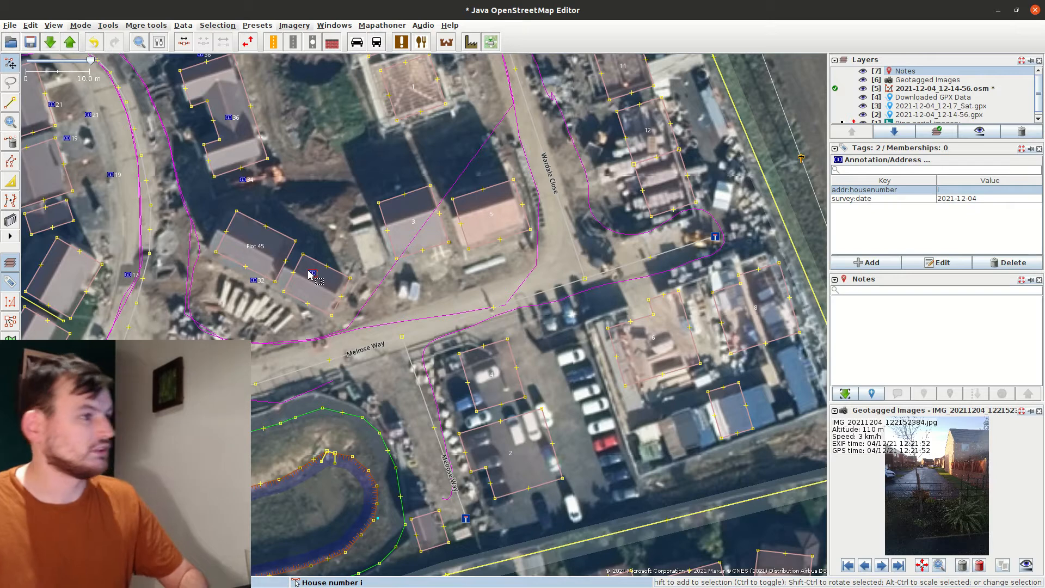
Merge address 1 into its building and set addr:street=Melrose Way on houses 1, 2, 3, 4, 6, 8
key(Delete)
click(325, 313)
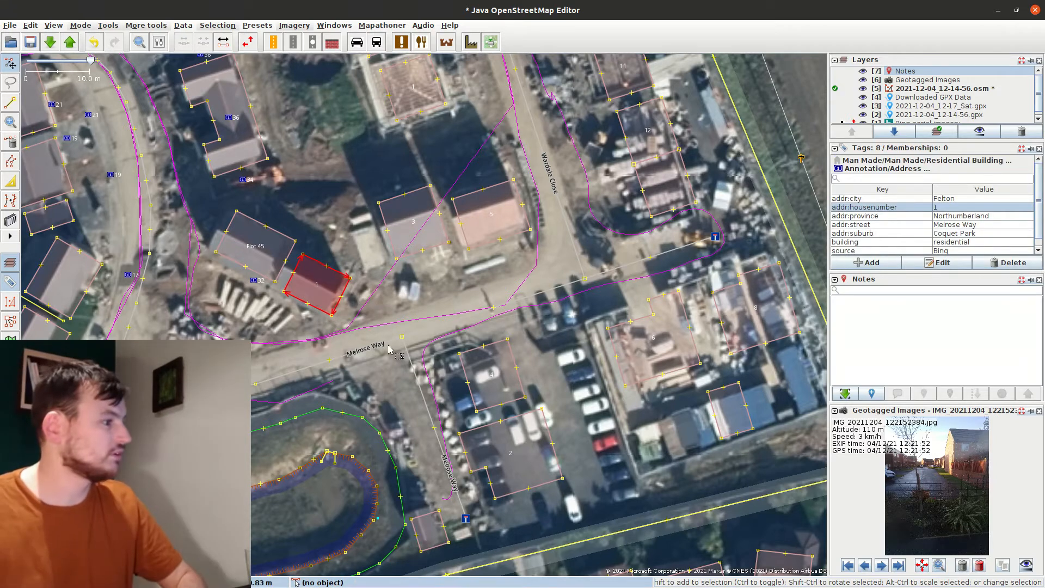
shift+click(489, 434)
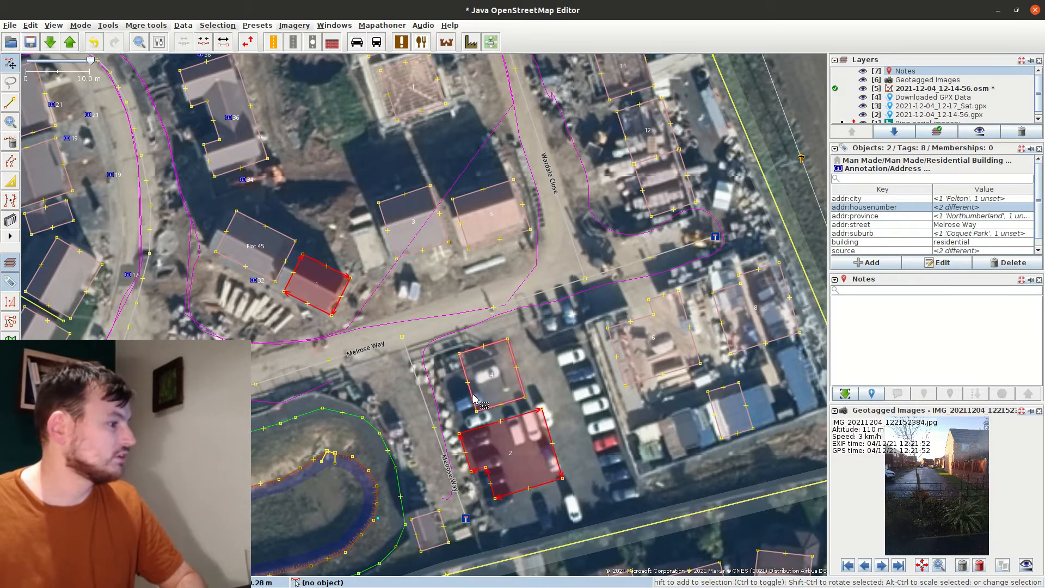
shift+click(479, 399)
shift+click(417, 256)
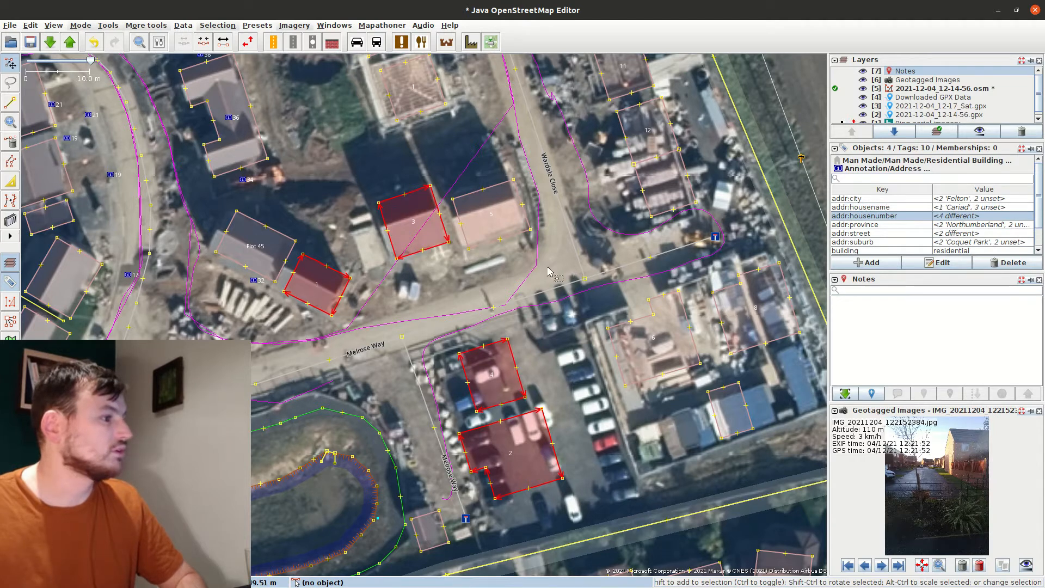
shift+click(668, 305)
shift+click(731, 295)
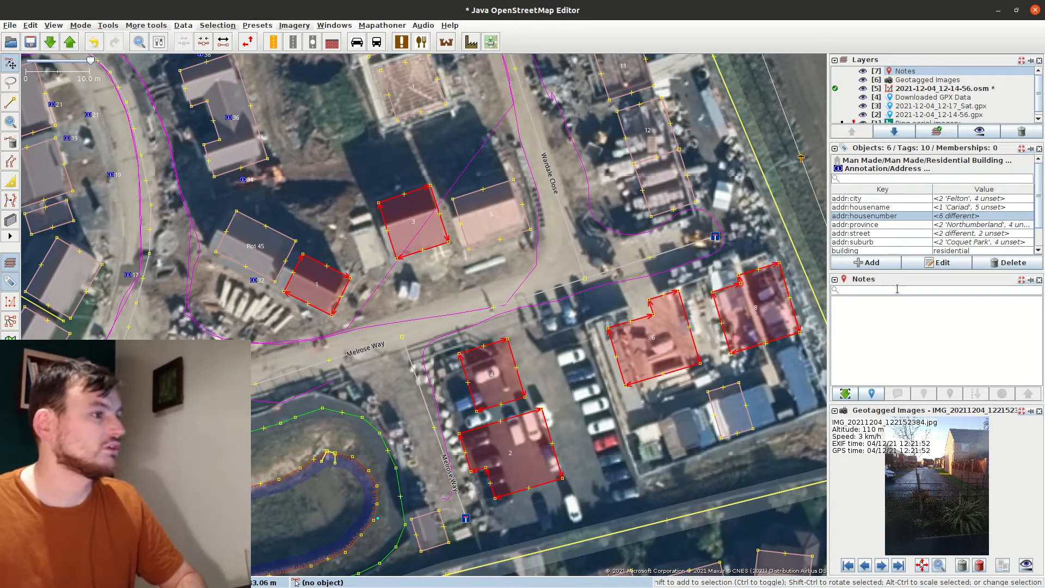
double_click(963, 234)
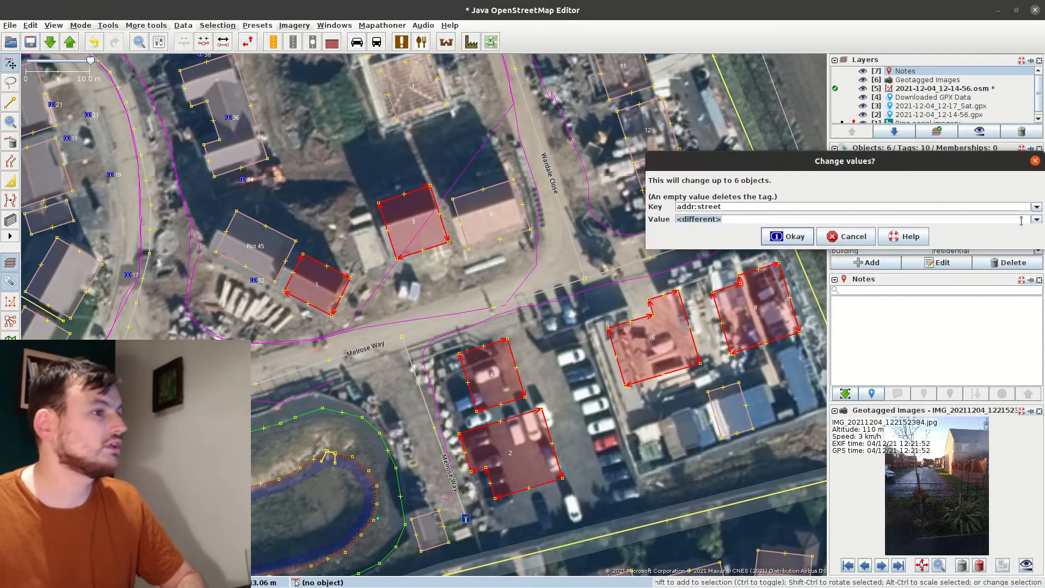
click(1036, 219)
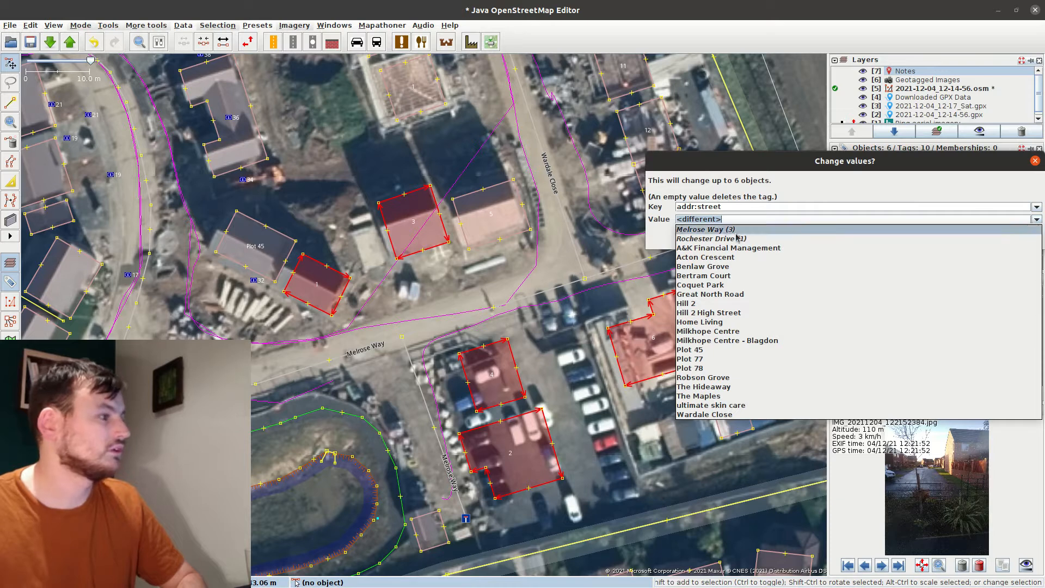
click(708, 229)
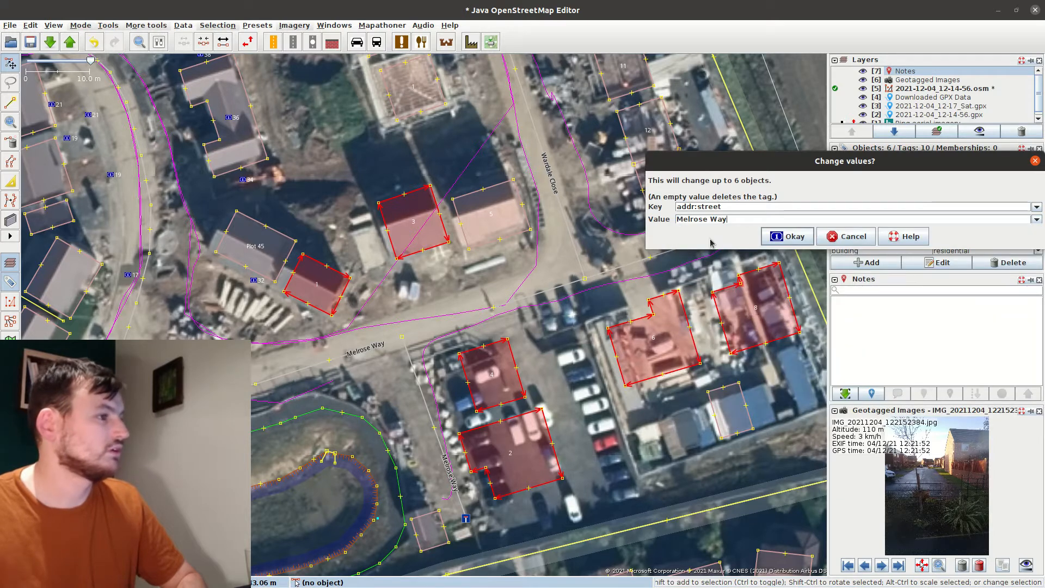
click(792, 236)
Add addr:street=Melrose Way to house 5
click(564, 246)
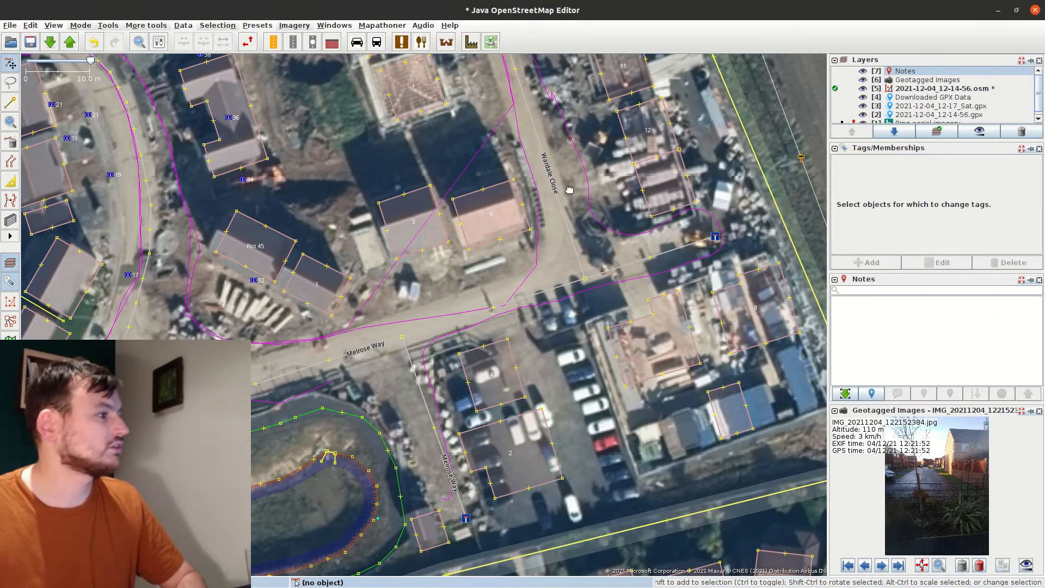
drag(564, 185, 536, 313)
click(479, 356)
click(869, 262)
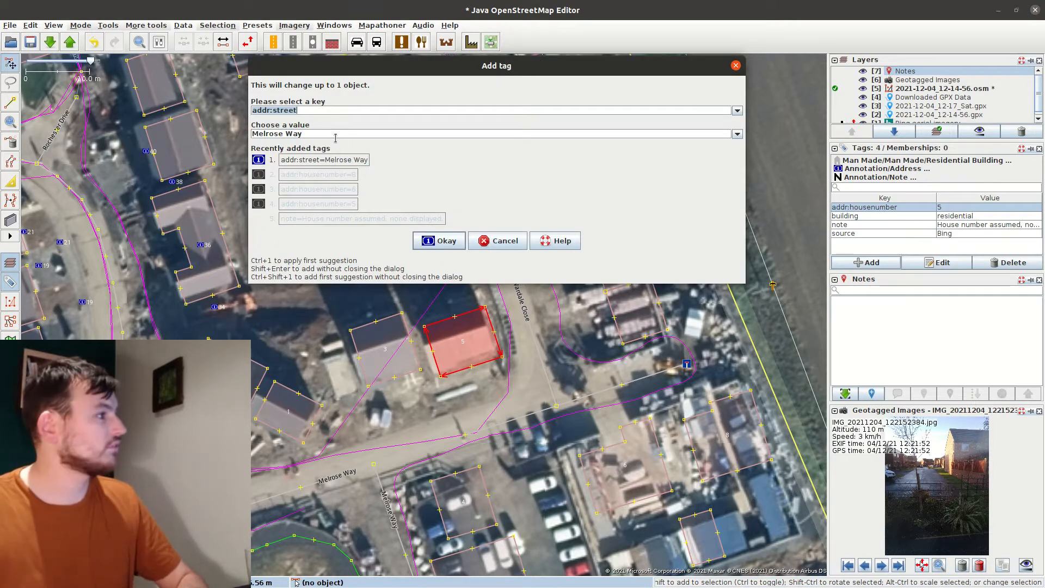
click(455, 240)
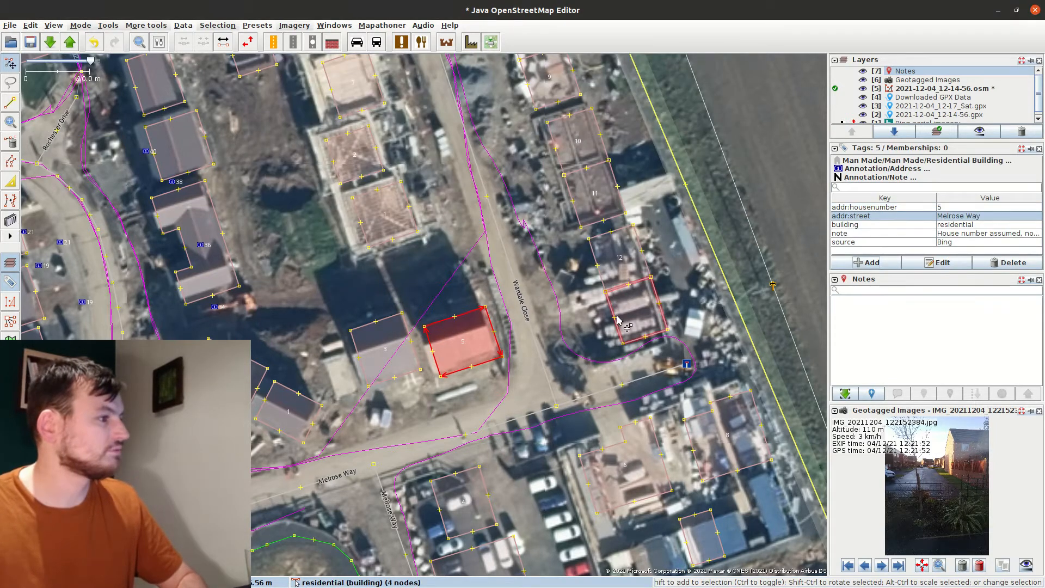
Select all twelve houses to add a shared tag, then check the Rochester Drive road's tags
click(597, 271)
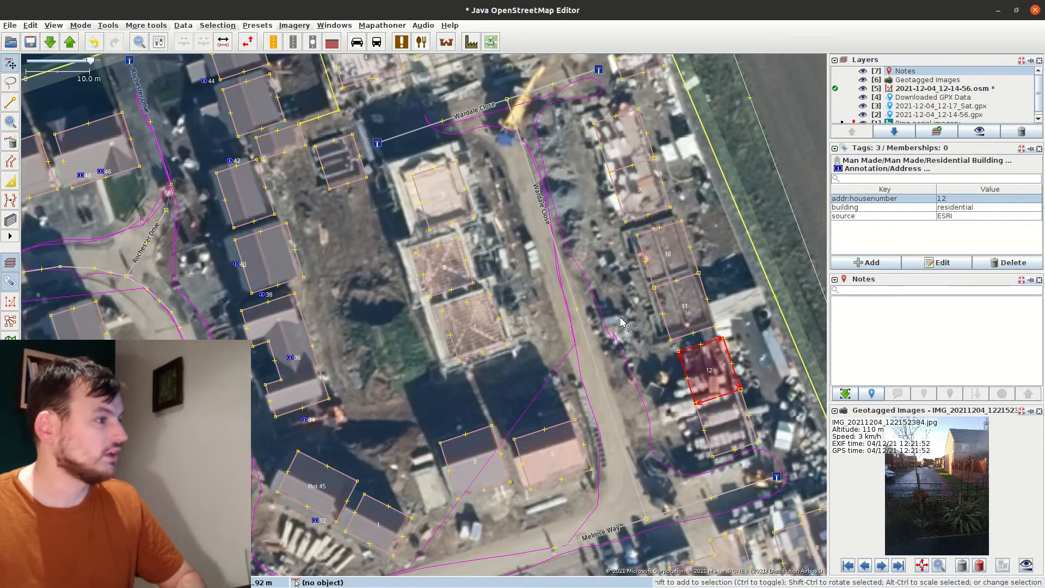
shift+click(661, 298)
shift+click(667, 270)
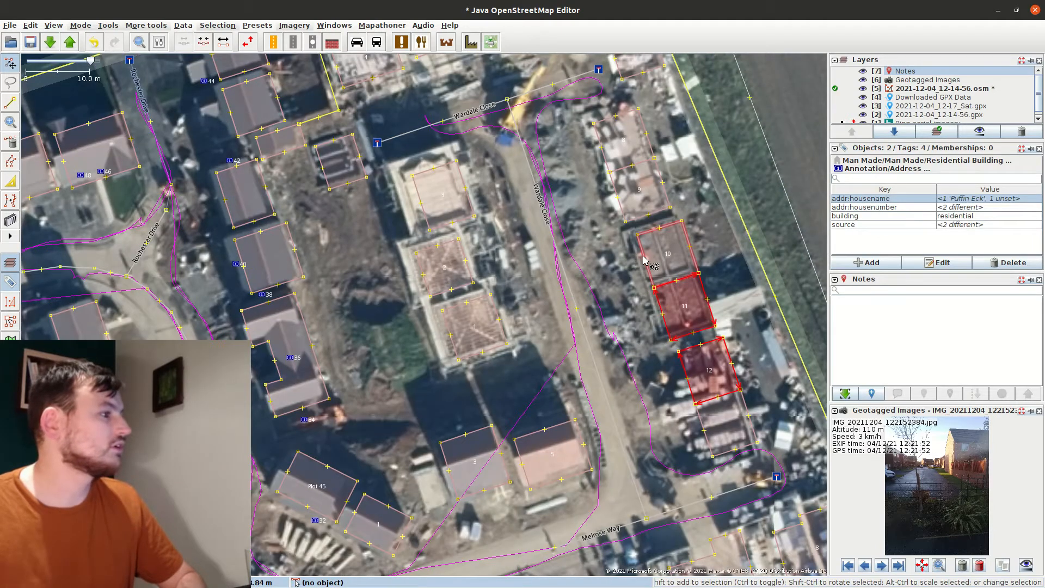
shift+click(486, 331)
shift+click(471, 267)
shift+click(468, 200)
shift+click(614, 188)
shift+click(601, 152)
shift+click(670, 192)
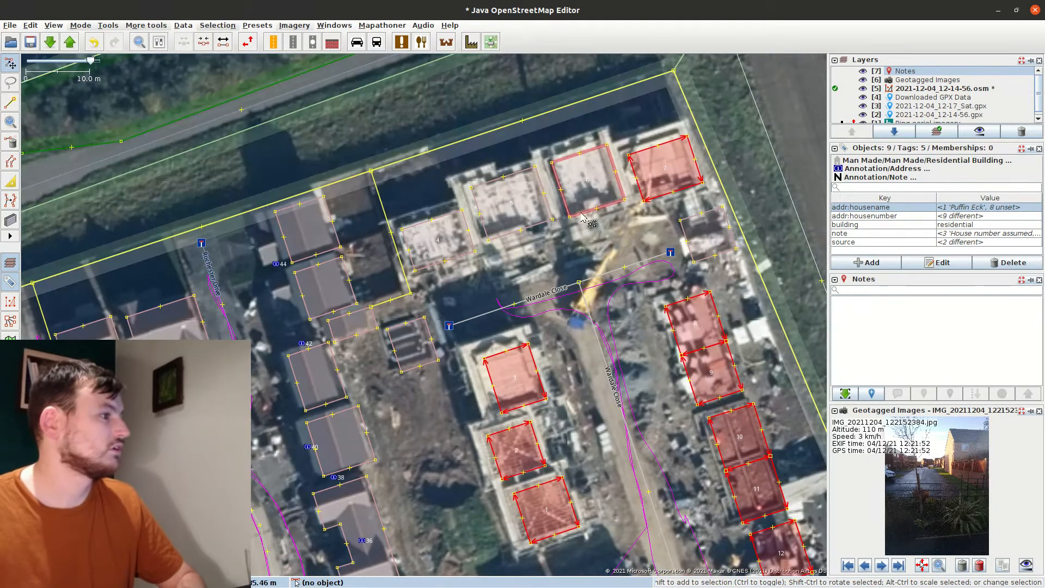
shift+click(597, 207)
shift+click(522, 228)
shift+click(467, 239)
click(870, 263)
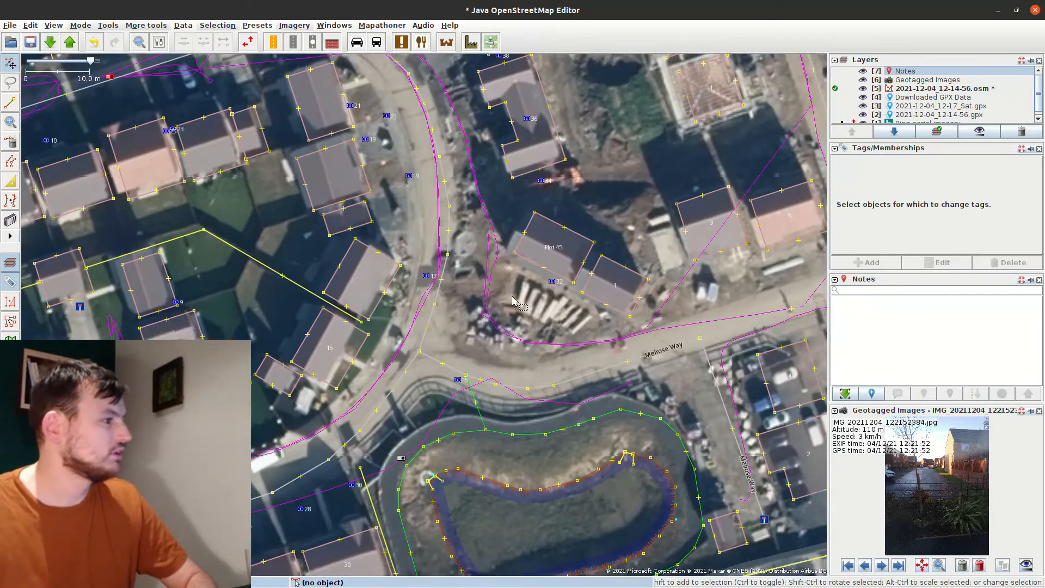
drag(512, 298, 576, 321)
click(505, 302)
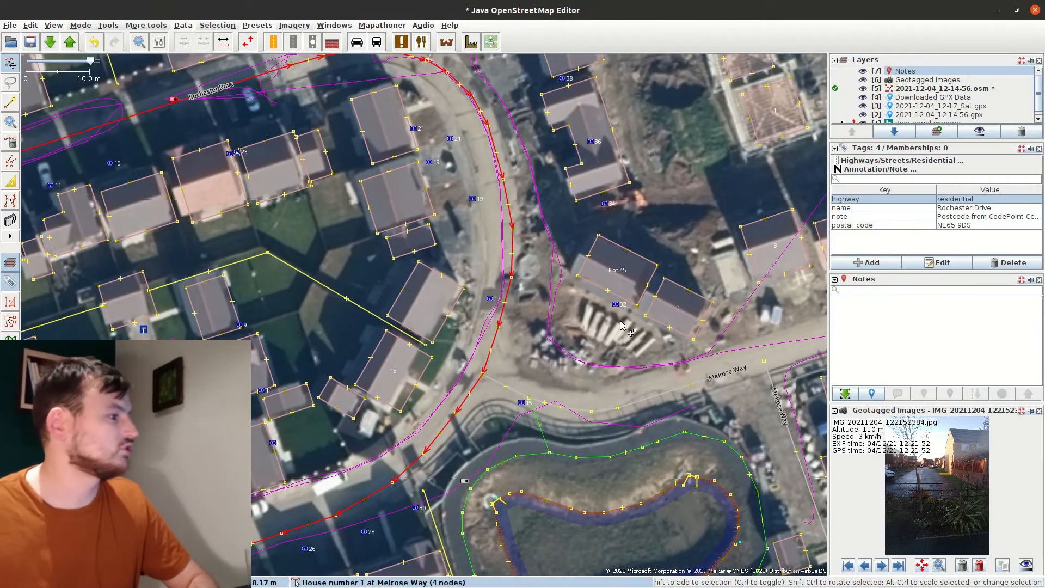
Add party-wall nodes to the semi-detached outline and split it there
click(411, 393)
drag(411, 396, 475, 339)
drag(475, 340, 468, 335)
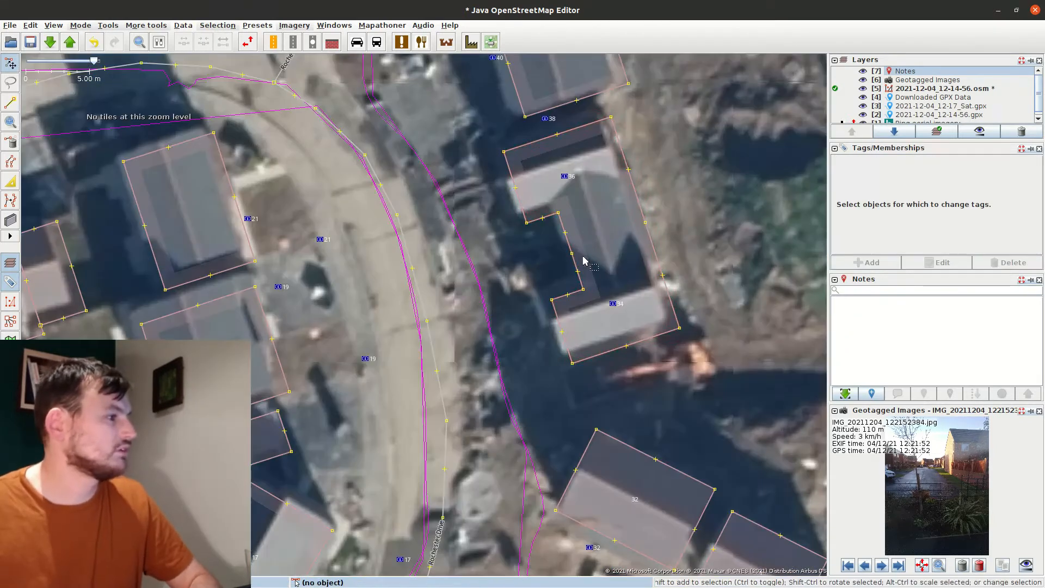
key(a)
click(571, 251)
key(Escape)
click(645, 222)
key(s)
shift+click(571, 252)
key(p)
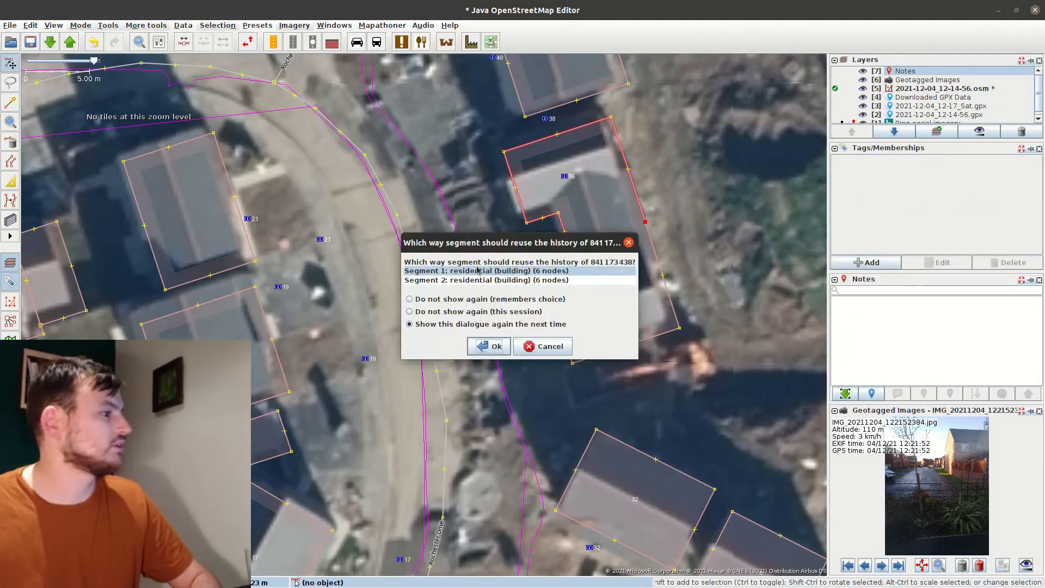
key(Return)
Close the upper and lower halves into separate building outlines along the shared wall
key(a)
click(570, 251)
key(s)
click(658, 246)
click(656, 254)
key(a)
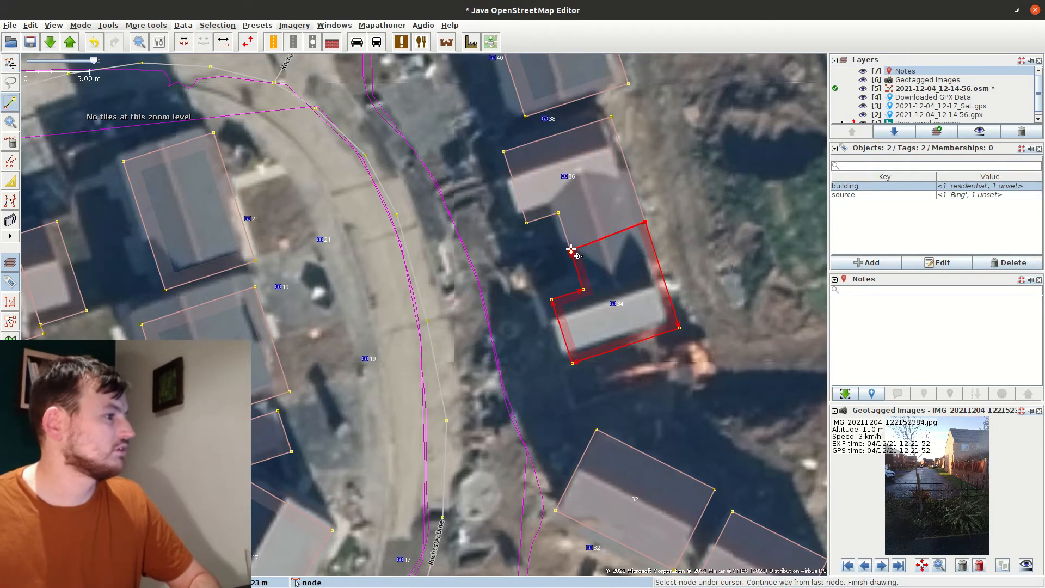
click(646, 222)
key(s)
Number the halves 34 and 36 and delete their old address points
click(867, 263)
key(Tab)
text(34)
key(Return)
click(534, 221)
click(867, 262)
key(Tab)
text(36)
click(613, 303)
shift+click(564, 177)
key(Delete)
Give the building for house 19 addr:housenumber 19
scroll(543, 255, down, 2)
click(410, 271)
scroll(410, 270, up, 2)
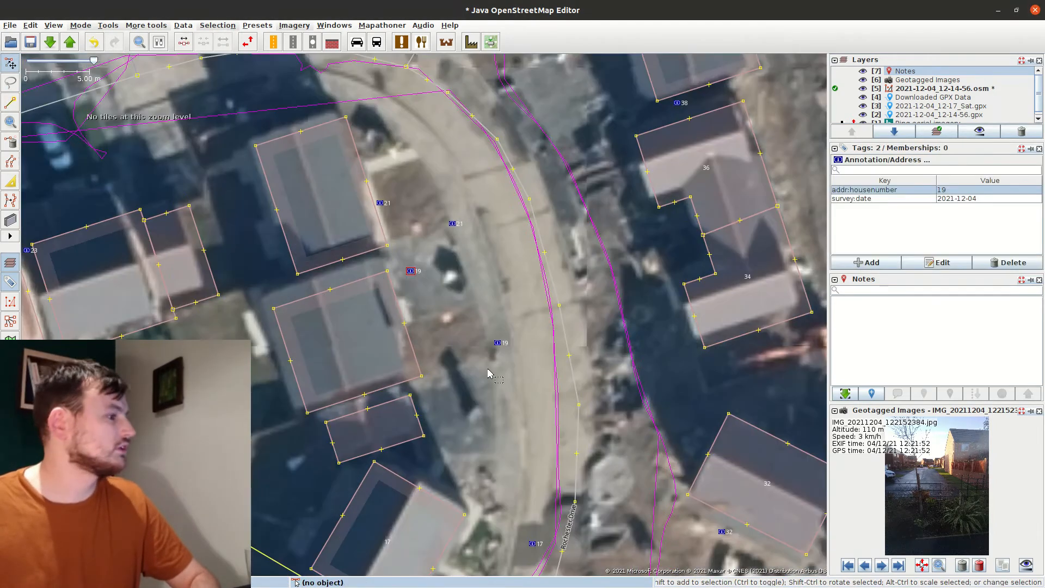
key(Delete)
click(453, 223)
key(Delete)
click(403, 325)
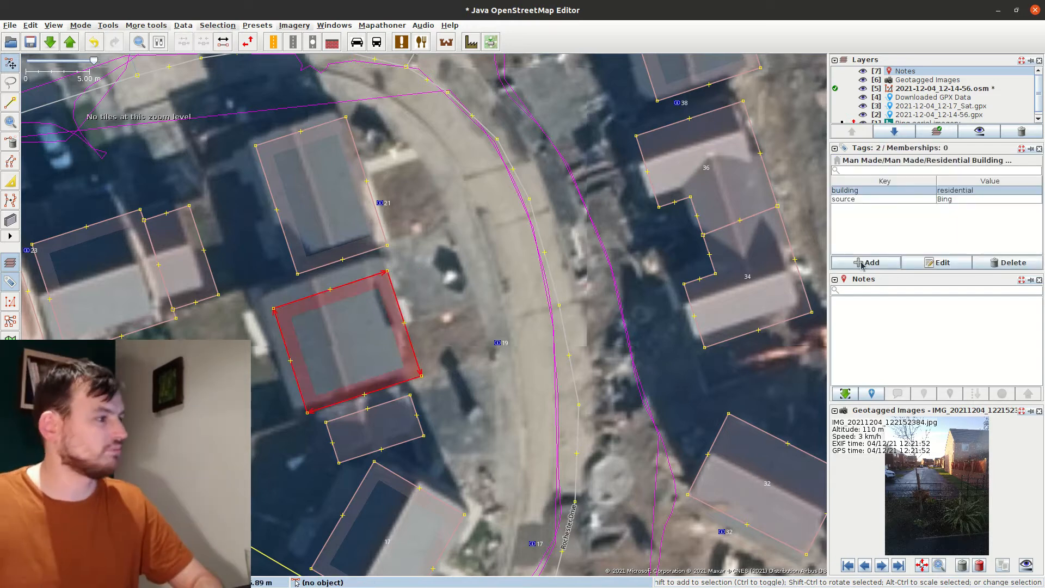
click(861, 263)
key(Tab)
text(19)
key(Return)
Number house 21 and delete the redundant address points 19 and 21
click(385, 237)
click(872, 263)
key(Tab)
text(21)
key(Return)
click(497, 343)
shift+click(381, 203)
key(Delete)
drag(573, 63, 560, 432)
scroll(539, 358, down, 3)
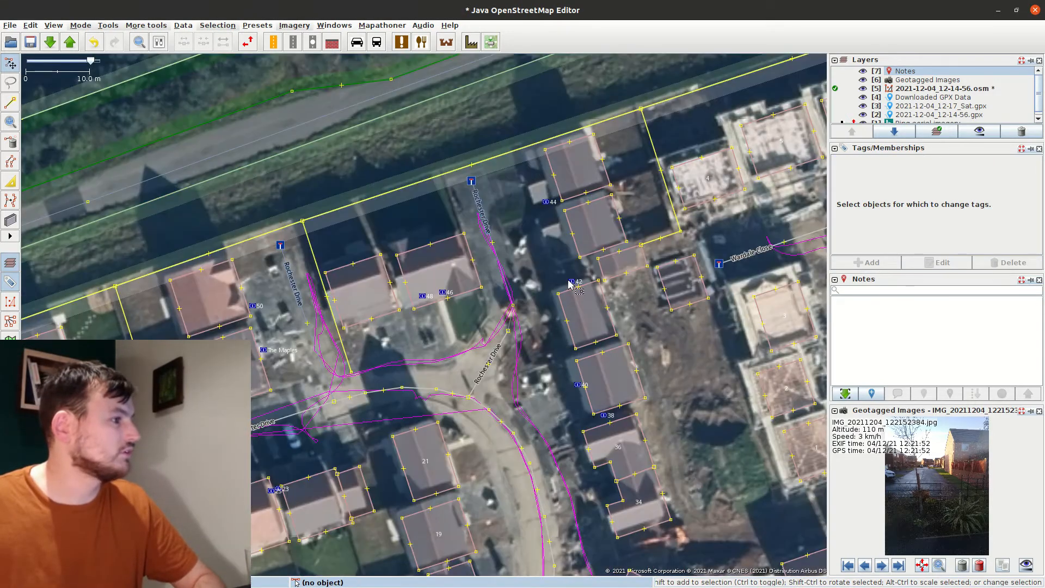
Give the first building the house number addr:housenumber=50
click(588, 386)
click(371, 294)
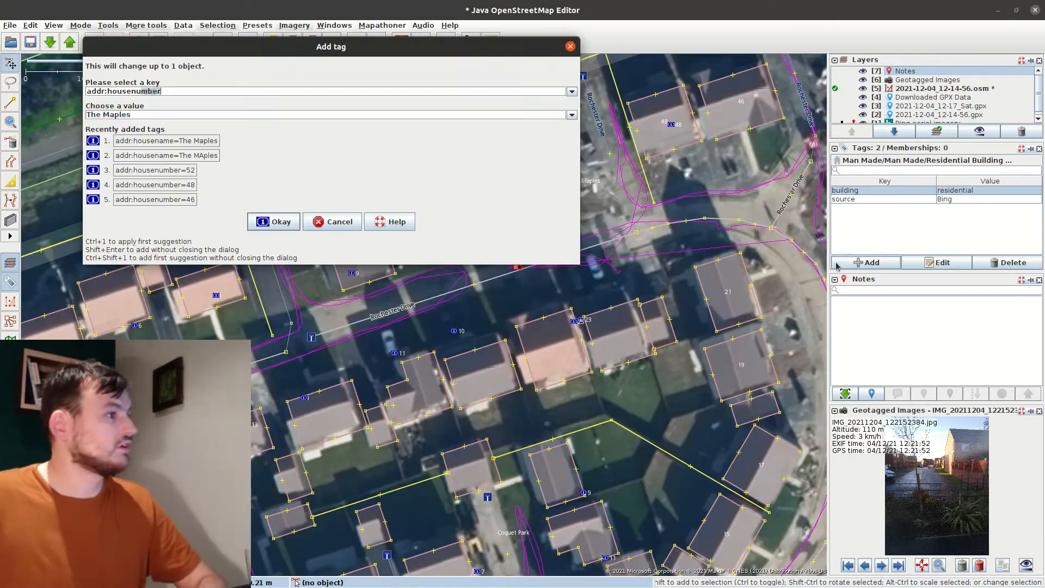
key(Tab)
drag(457, 44, 460, 182)
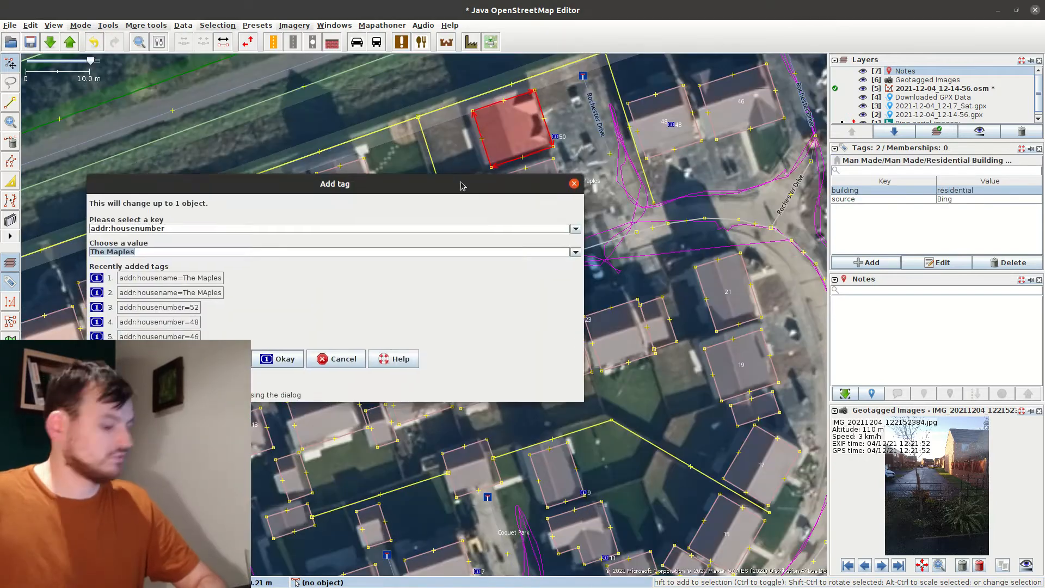
text(50)
key(Return)
click(623, 341)
Tag the next two buildings with house numbers 23 and 25
click(851, 264)
key(Tab)
text(23)
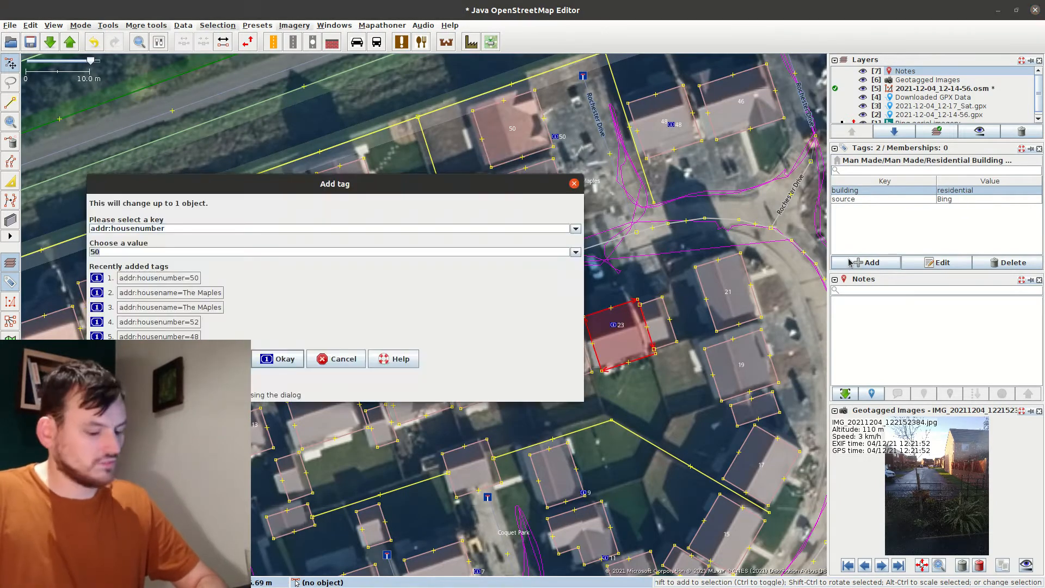
key(Return)
click(851, 264)
key(Tab)
text(25)
key(Return)
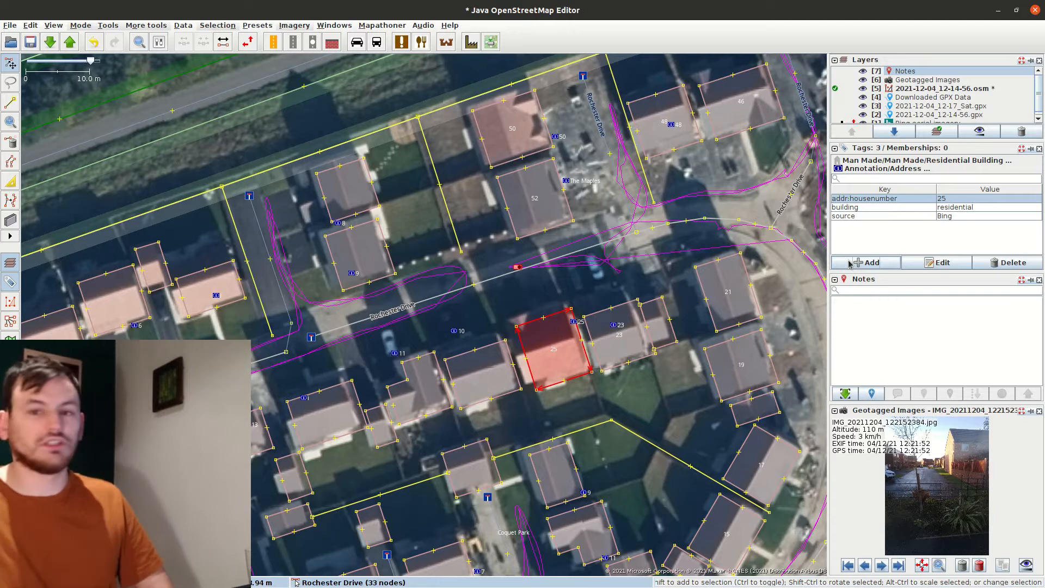
Inspect the tags of the Rochester Drive and Bertram Court roads
drag(298, 333, 397, 327)
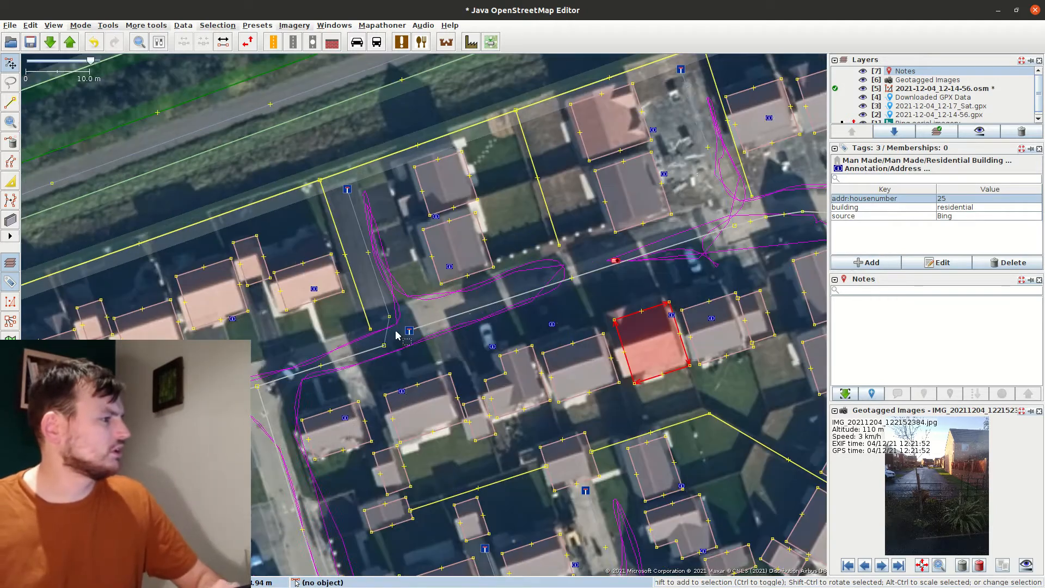
click(443, 325)
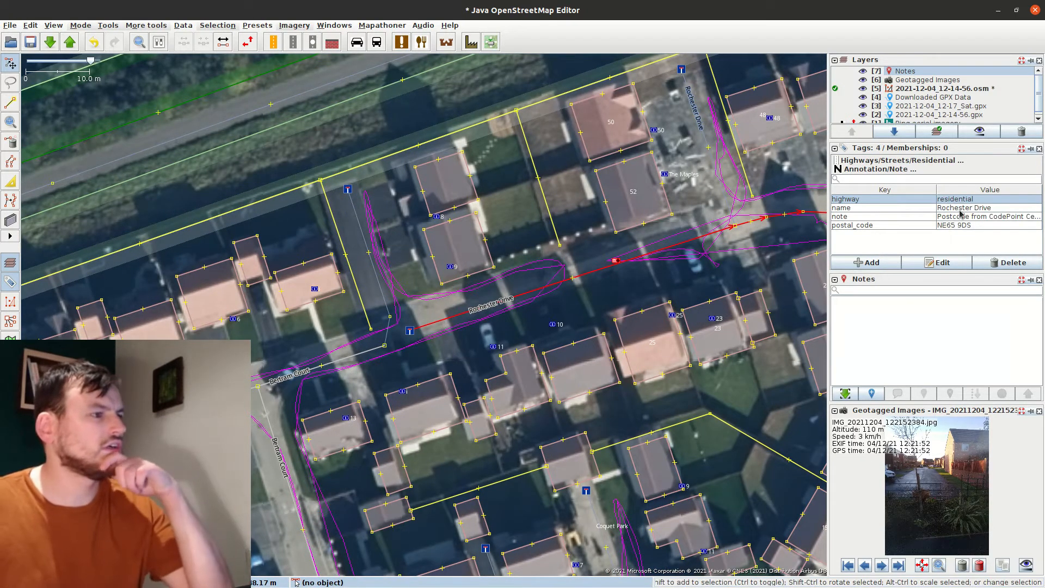
click(324, 364)
drag(324, 364, 396, 318)
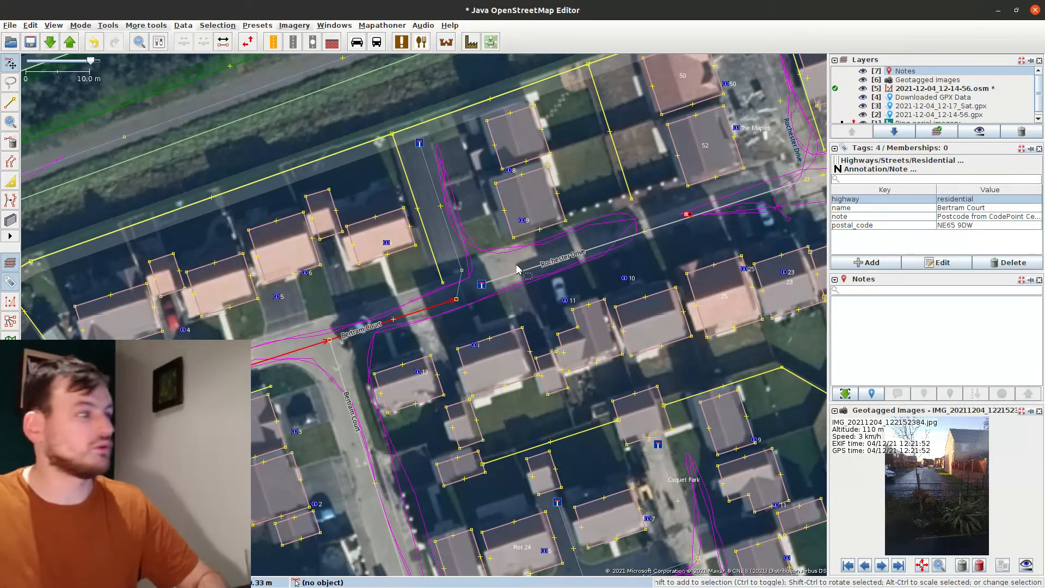
click(472, 296)
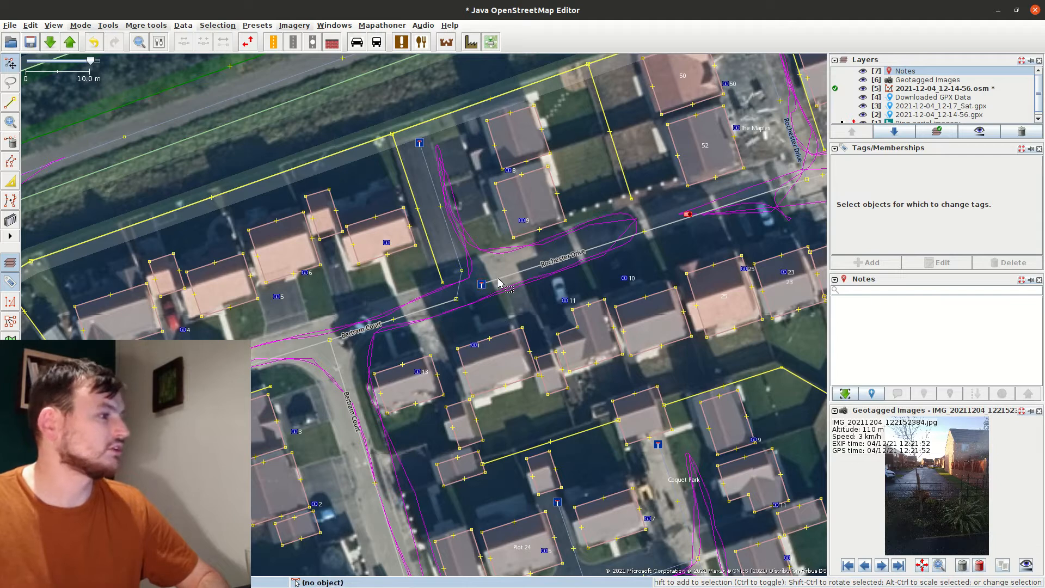
Move the dead-end sign point up the road and nudge Bertram Court's end node
scroll(943, 511, up, 1)
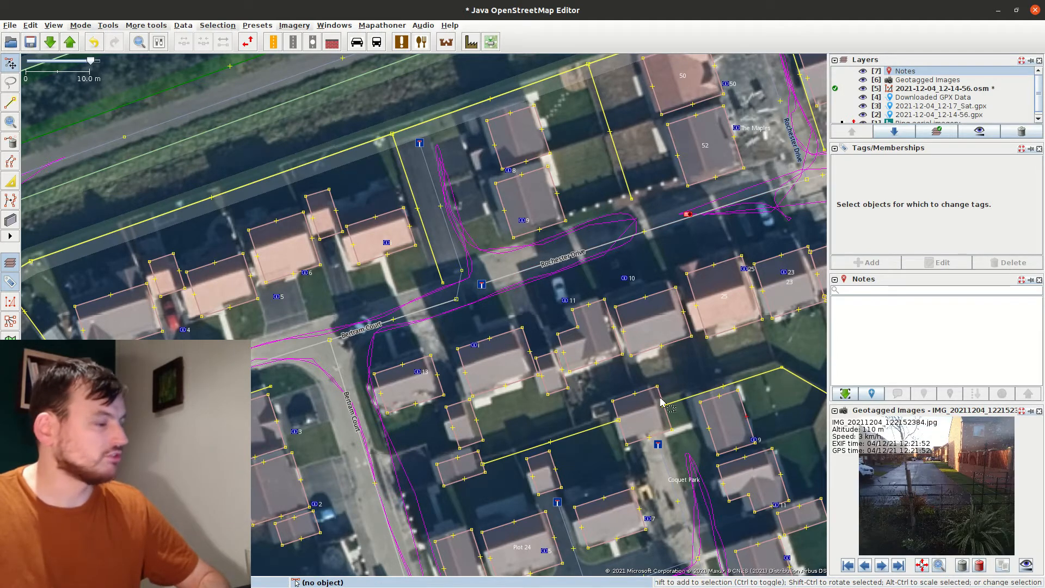
drag(482, 284, 680, 214)
drag(458, 302, 470, 289)
Continue Bertram Court from its end with two new nodes into the turning head
shift+click(438, 300)
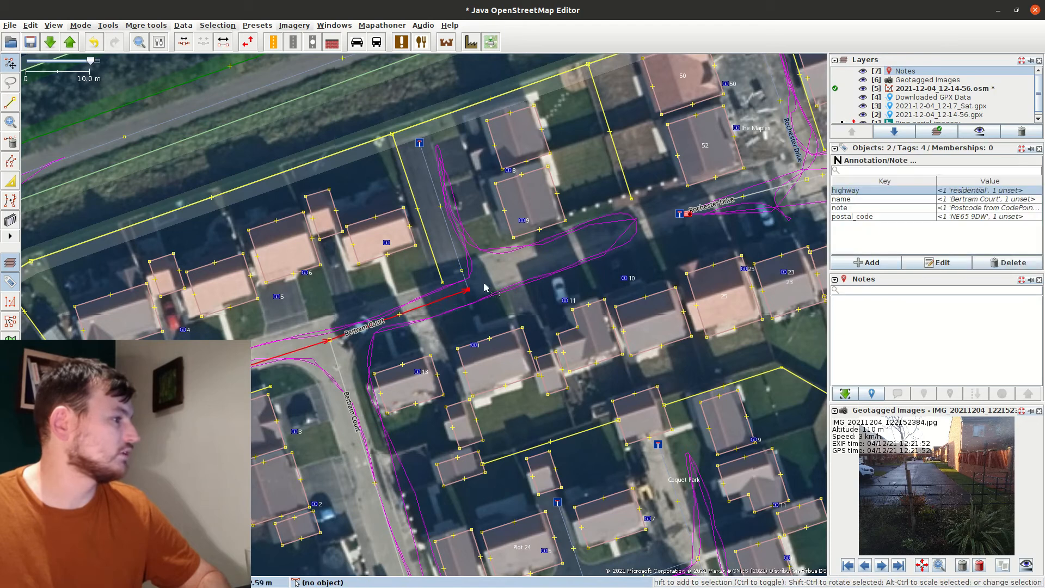
key(a)
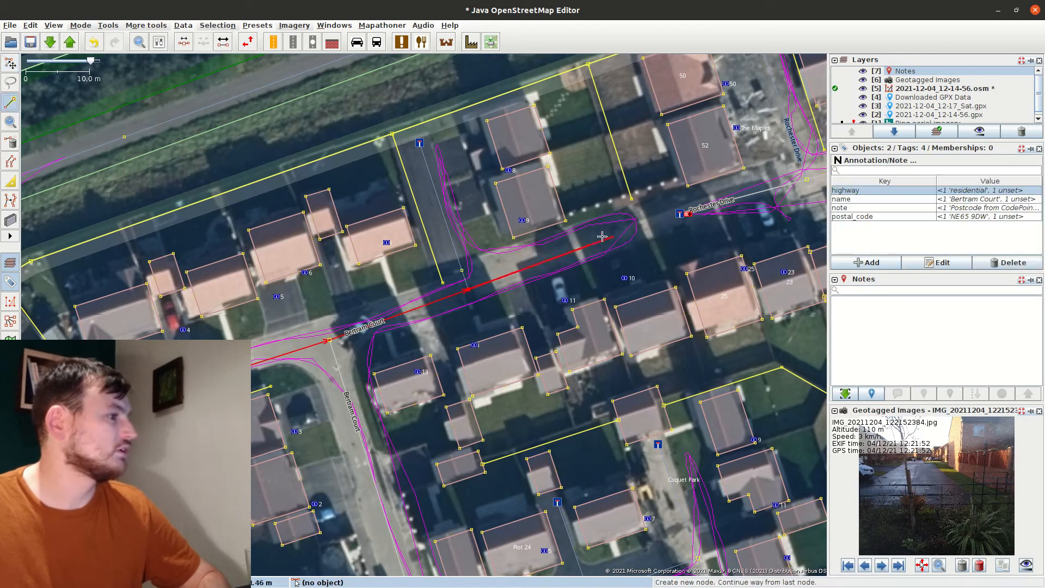
click(517, 267)
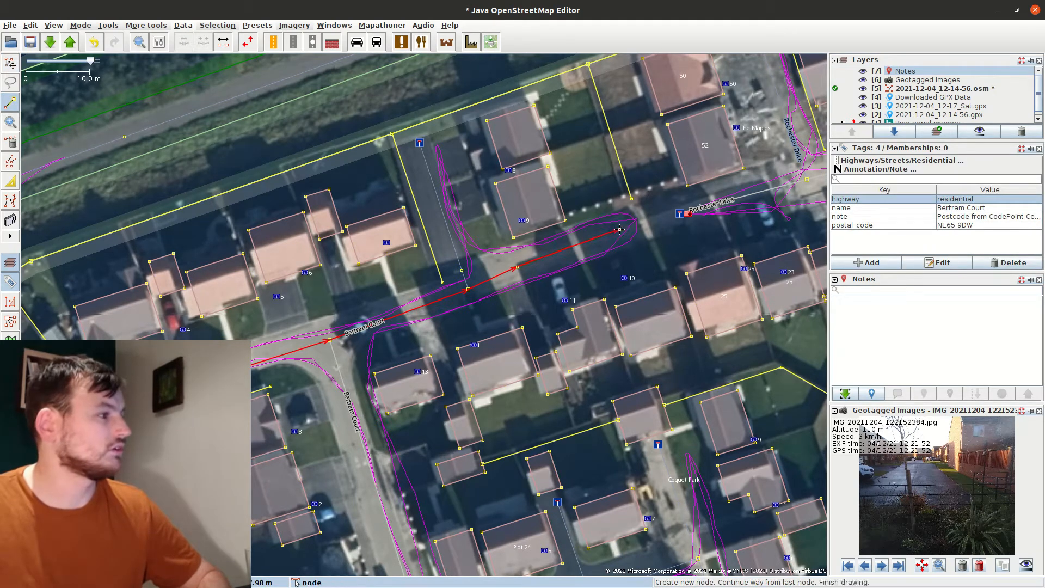
double_click(620, 229)
click(641, 244)
drag(643, 245, 625, 254)
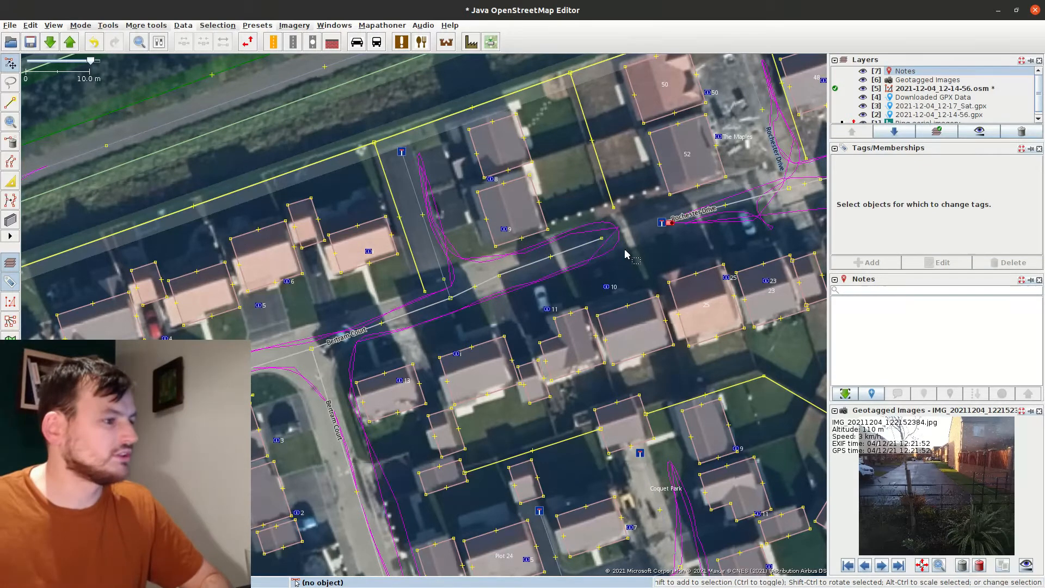
drag(649, 239, 599, 253)
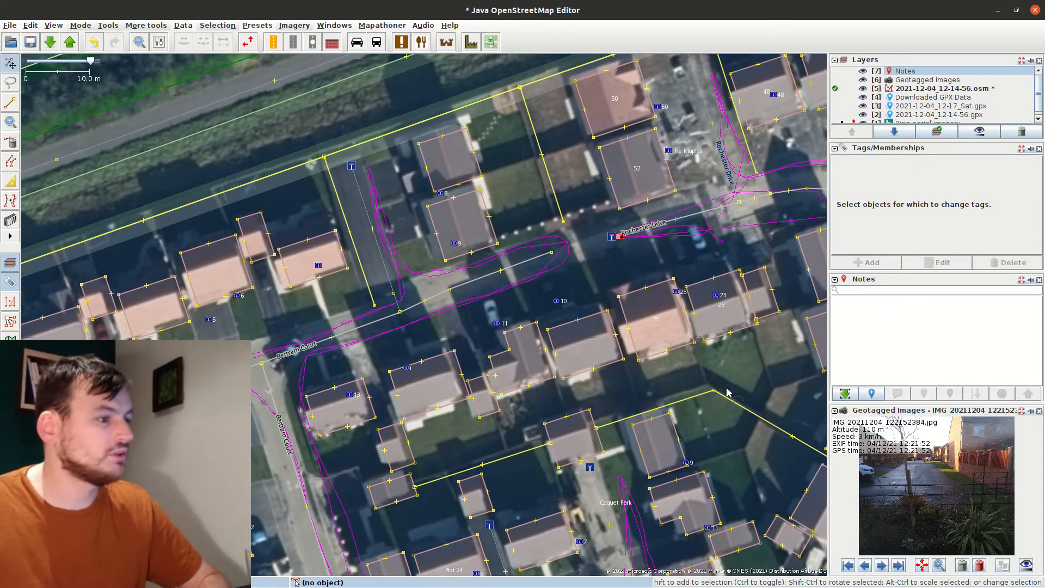
Continue the fence from its end node with new corners past the turning head
scroll(610, 234, up, 4)
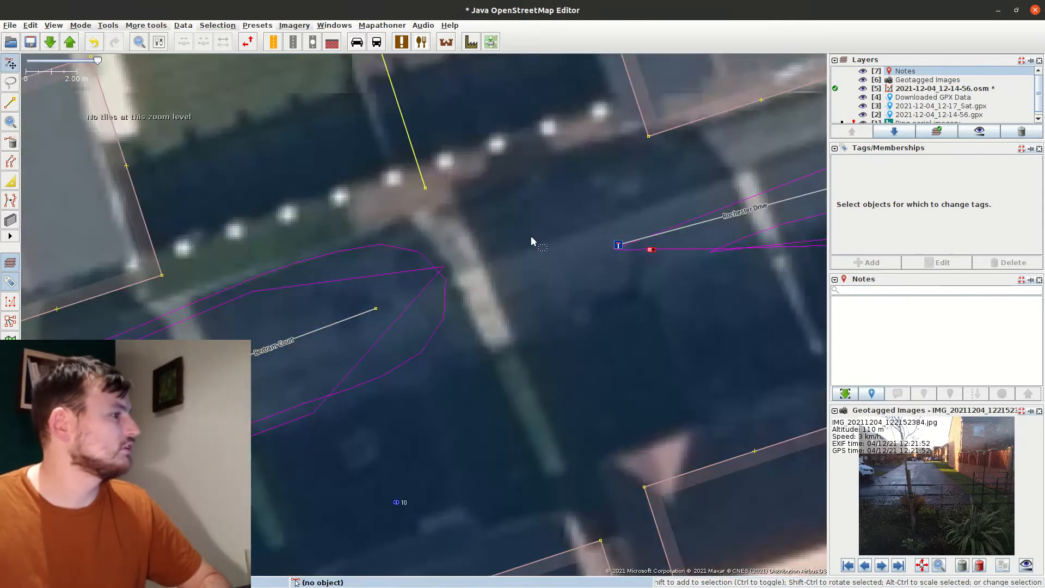
click(416, 173)
click(433, 198)
click(425, 189)
key(a)
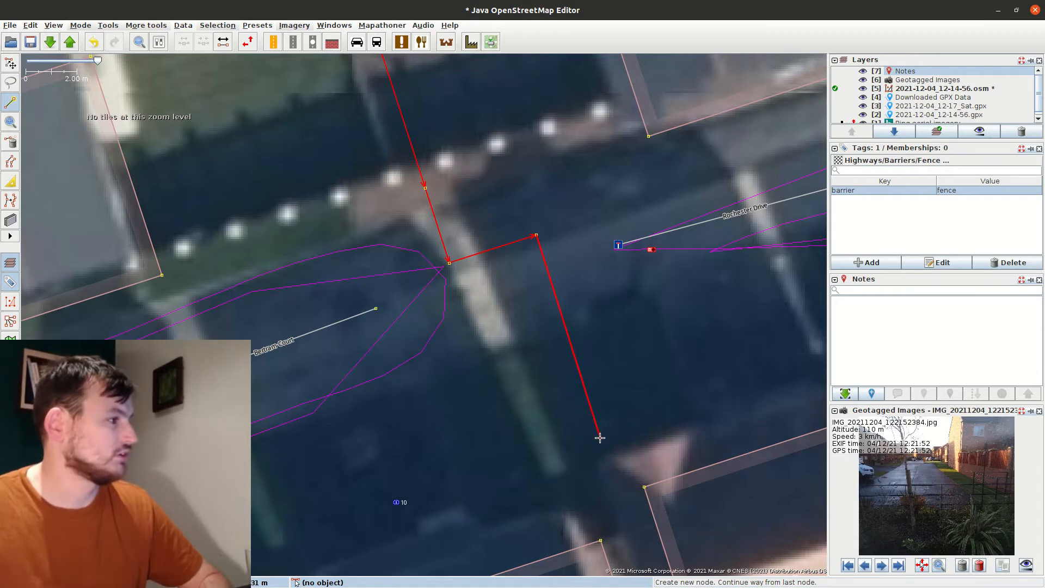
key(Escape)
scroll(515, 403, down, 5)
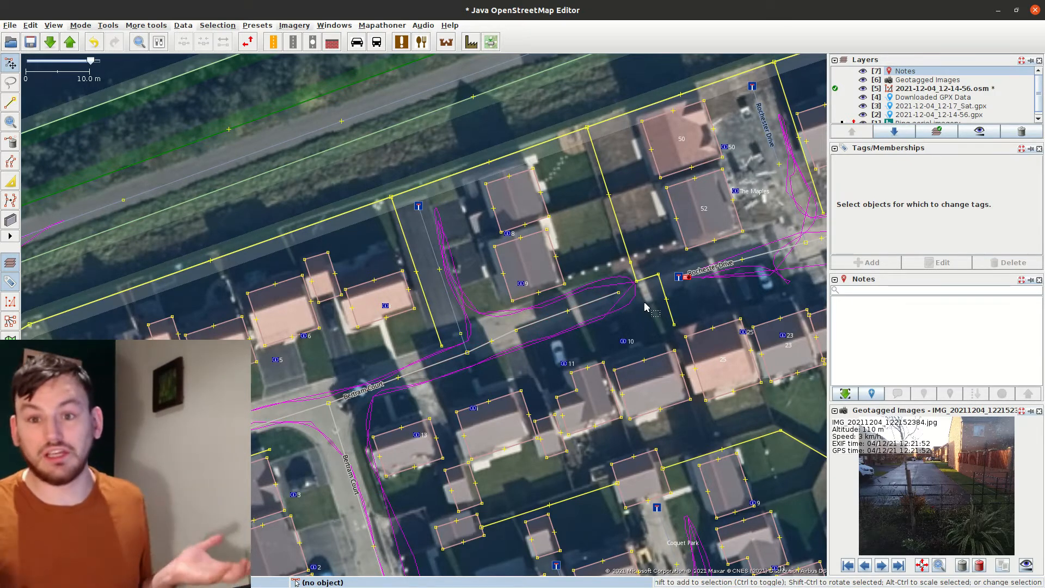
drag(617, 381, 579, 295)
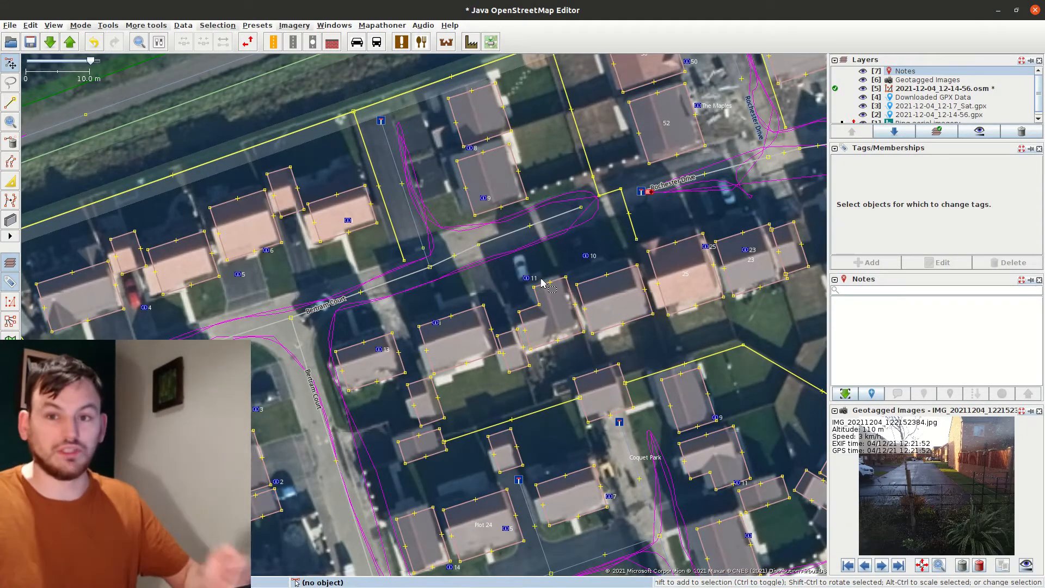
drag(463, 265, 563, 306)
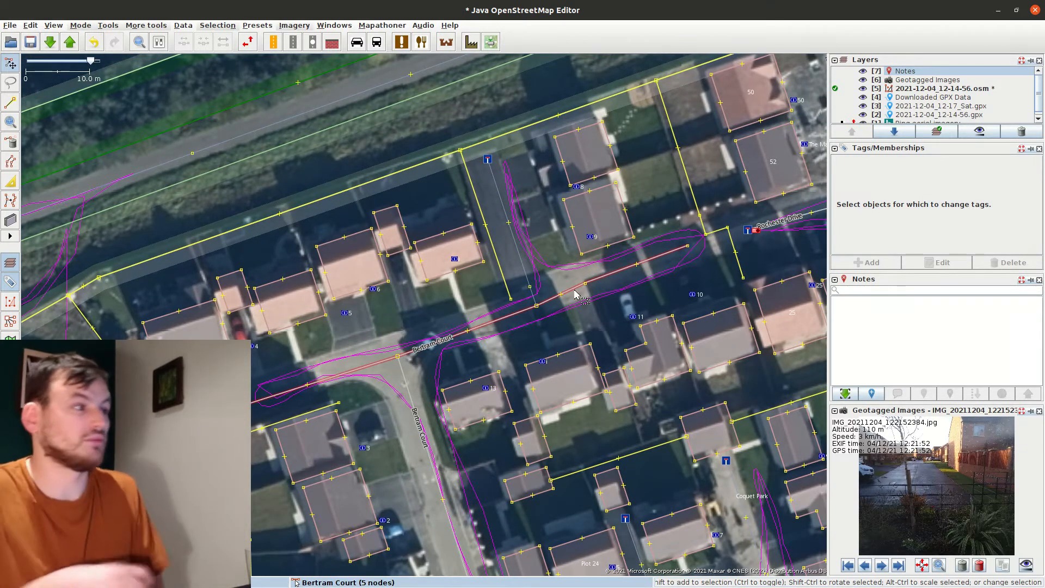
scroll(693, 249, up, 3)
drag(515, 280, 769, 248)
scroll(708, 254, down, 2)
drag(632, 266, 441, 301)
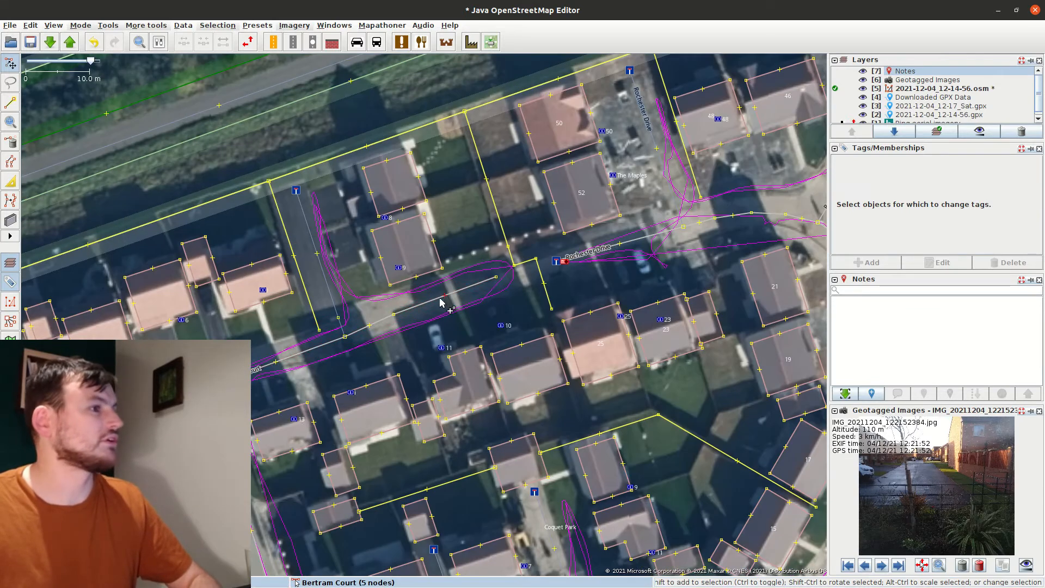
drag(376, 203, 478, 202)
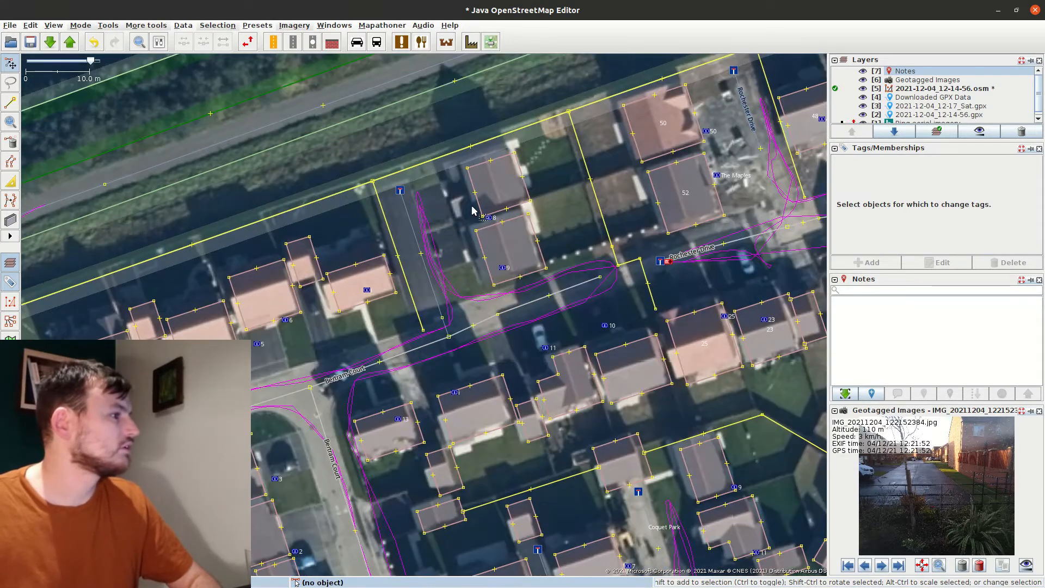
Drop the tag edit on the house by number 8, then select The Maples and another address point
click(479, 202)
click(870, 262)
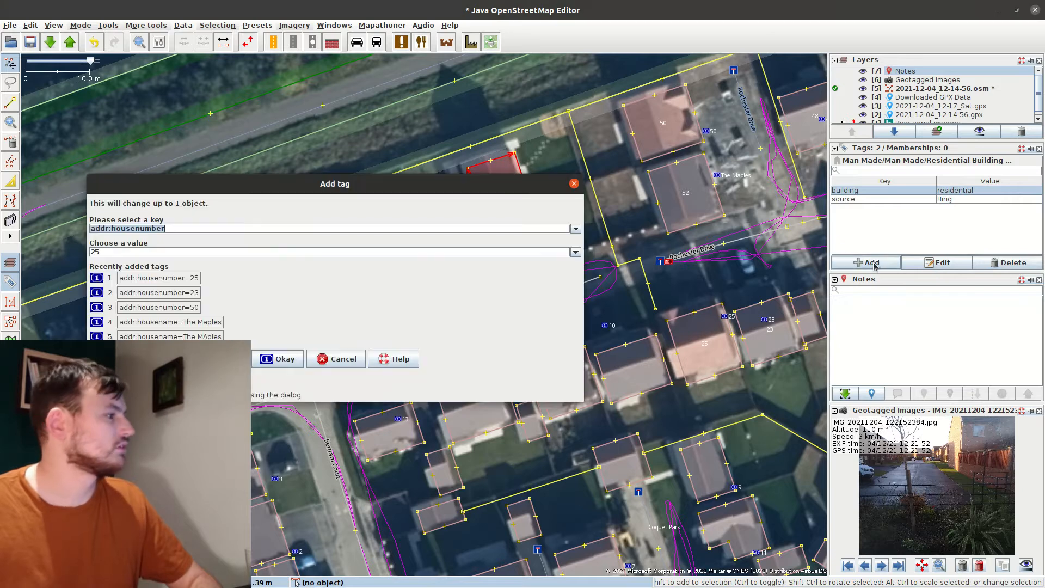
click(336, 359)
drag(703, 265, 522, 322)
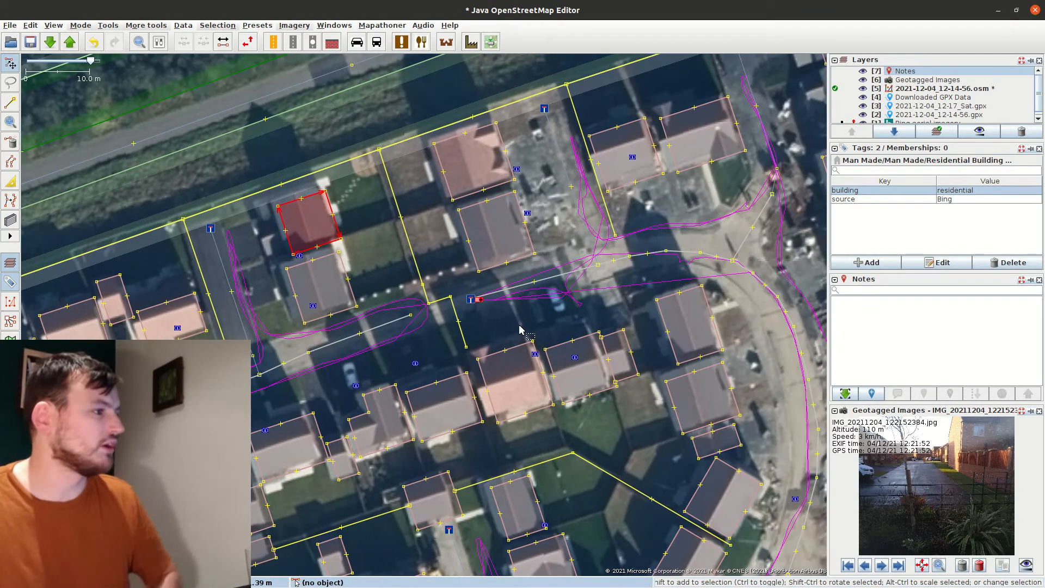
click(518, 171)
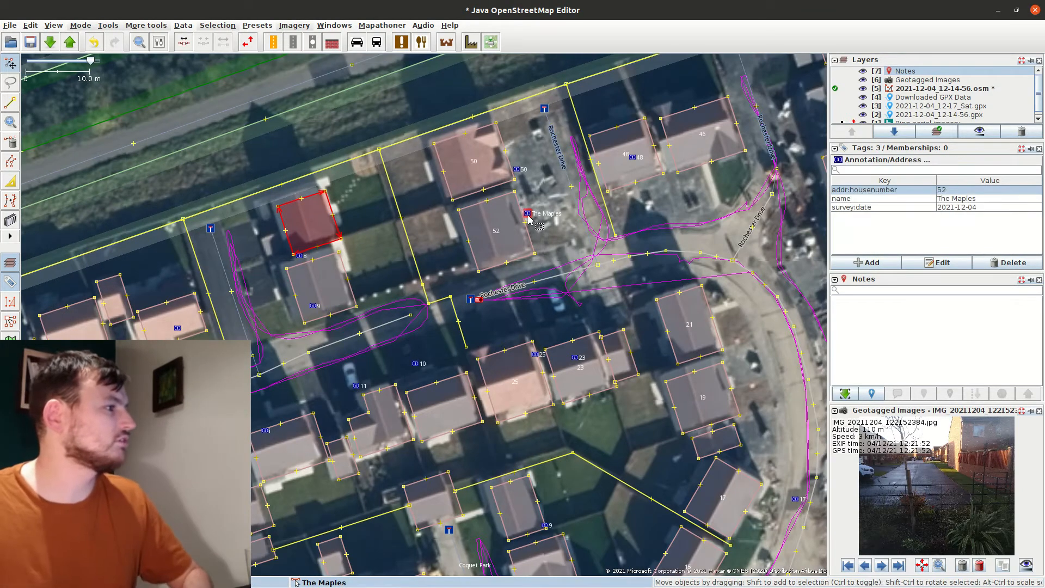
shift+click(599, 164)
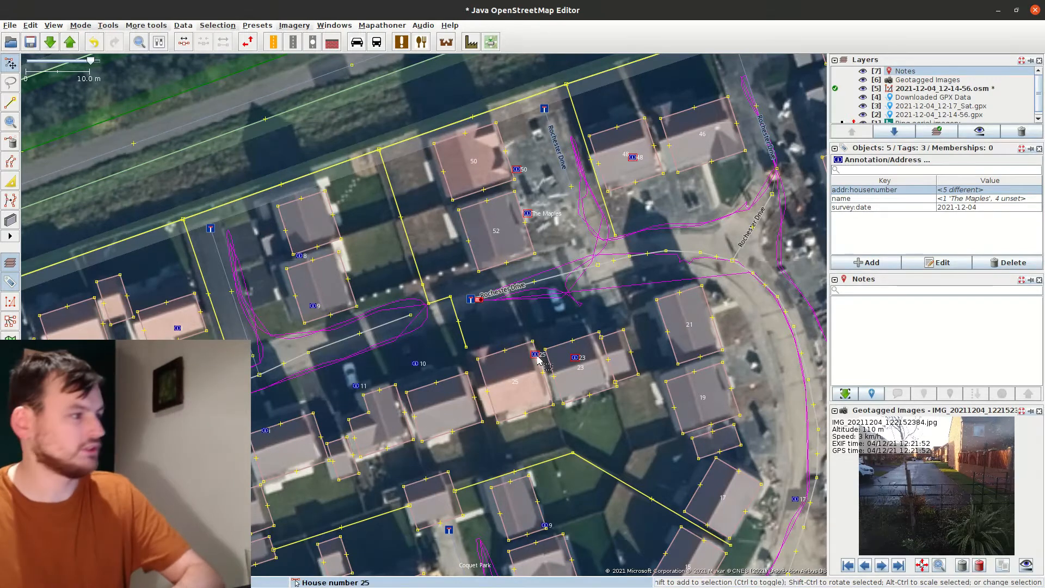
Delete the loose address points and select houses 25, 23, 52, 50, 48, 46 and 21
key(Delete)
click(522, 350)
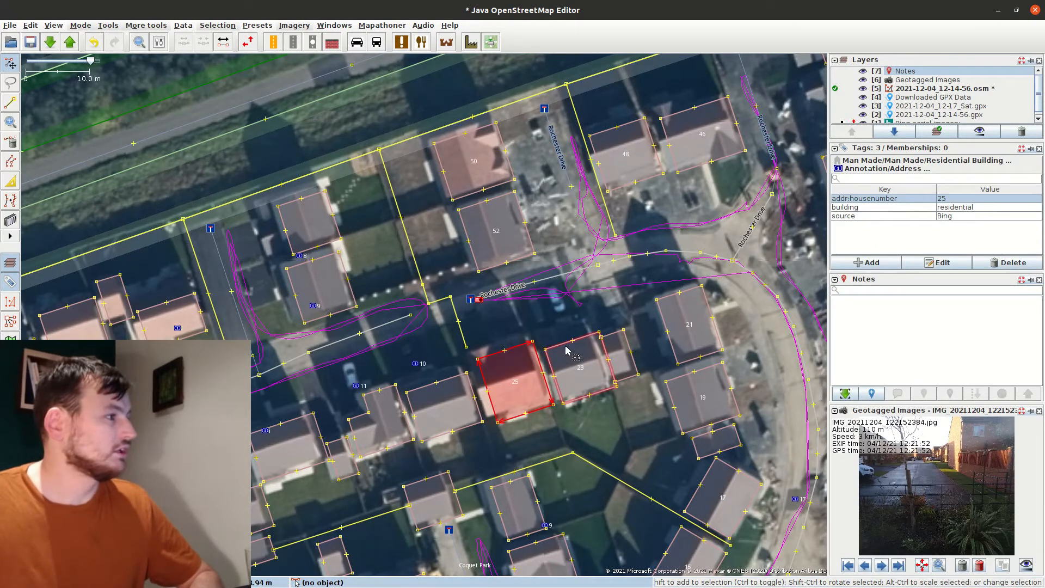
shift+click(569, 354)
shift+click(498, 239)
shift+click(479, 169)
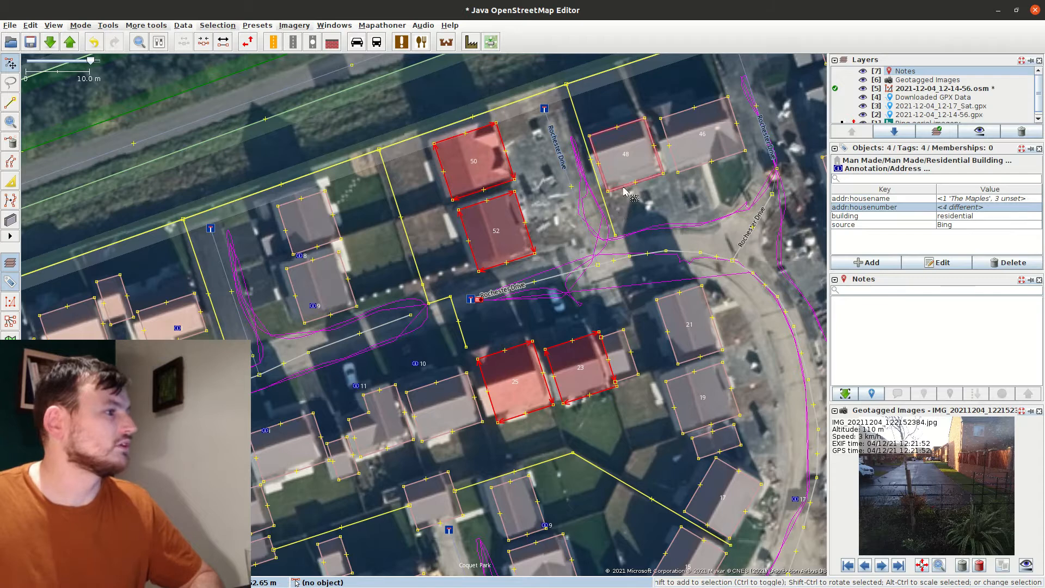
shift+click(626, 158)
shift+click(703, 138)
shift+click(692, 321)
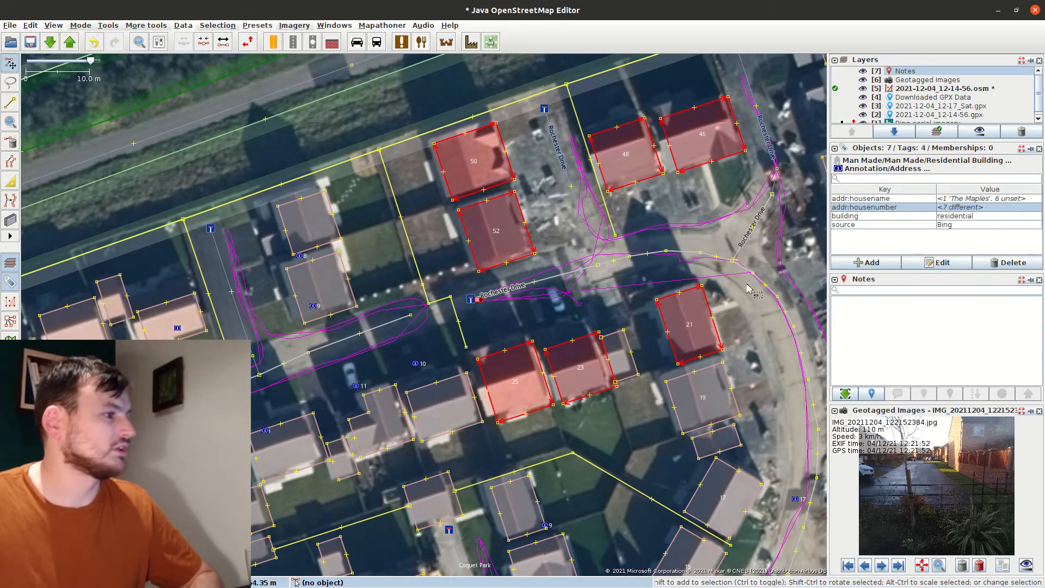
Add houses 42, 44, 40, 38, 36, 19, 34, 17, 32 and 15 to the selection
drag(749, 284, 488, 362)
shift+click(572, 167)
shift+click(572, 120)
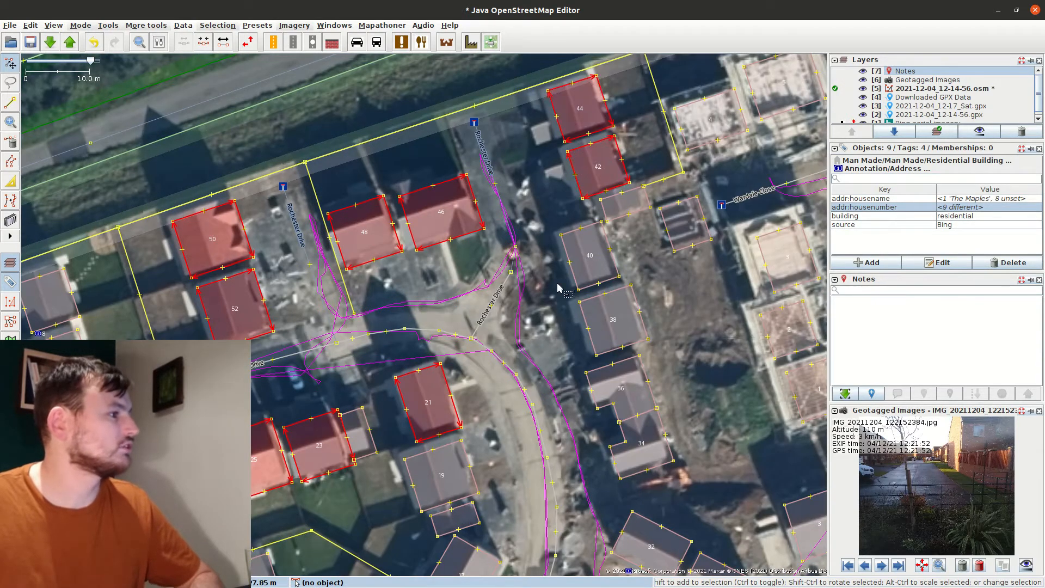
shift+click(571, 263)
shift+click(598, 329)
shift+click(599, 395)
shift+click(441, 473)
drag(584, 488, 534, 245)
shift+click(569, 219)
shift+click(433, 347)
shift+click(592, 322)
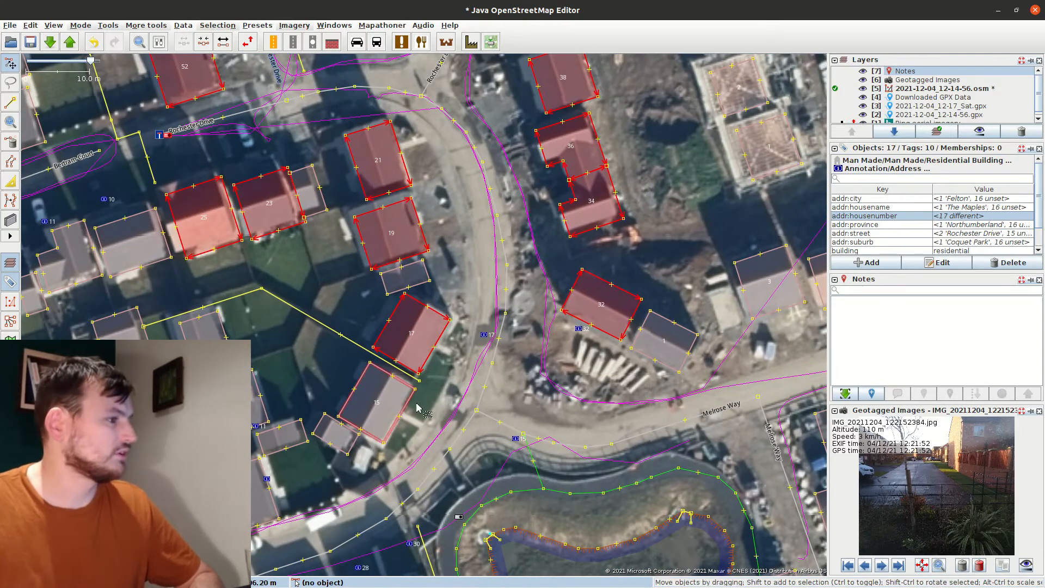
shift+click(398, 414)
drag(524, 446, 537, 363)
Set addr:street=Rochester Drive on all seventeen selected houses
double_click(972, 233)
click(1037, 219)
click(872, 229)
key(Return)
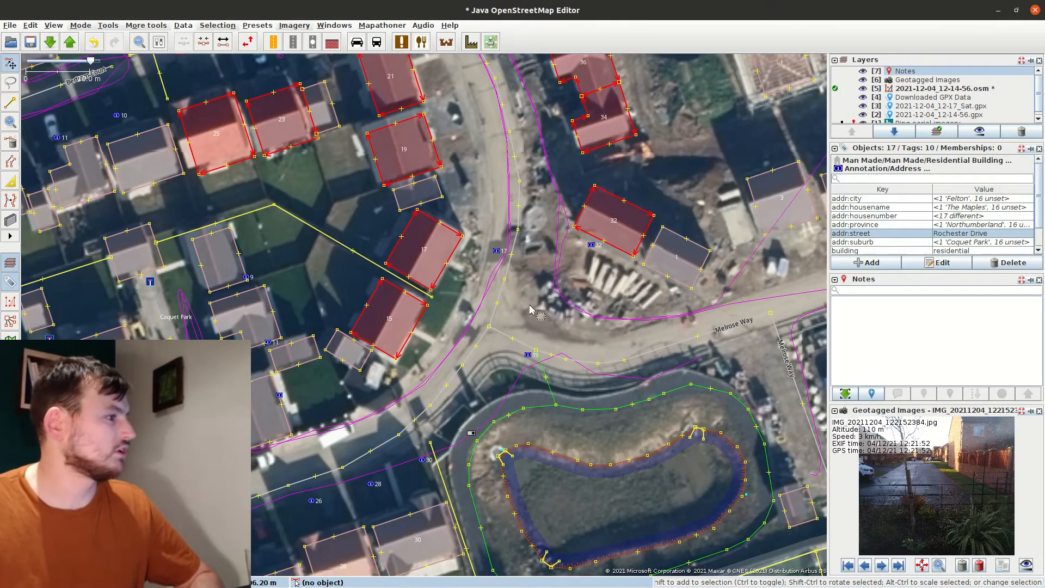
click(732, 258)
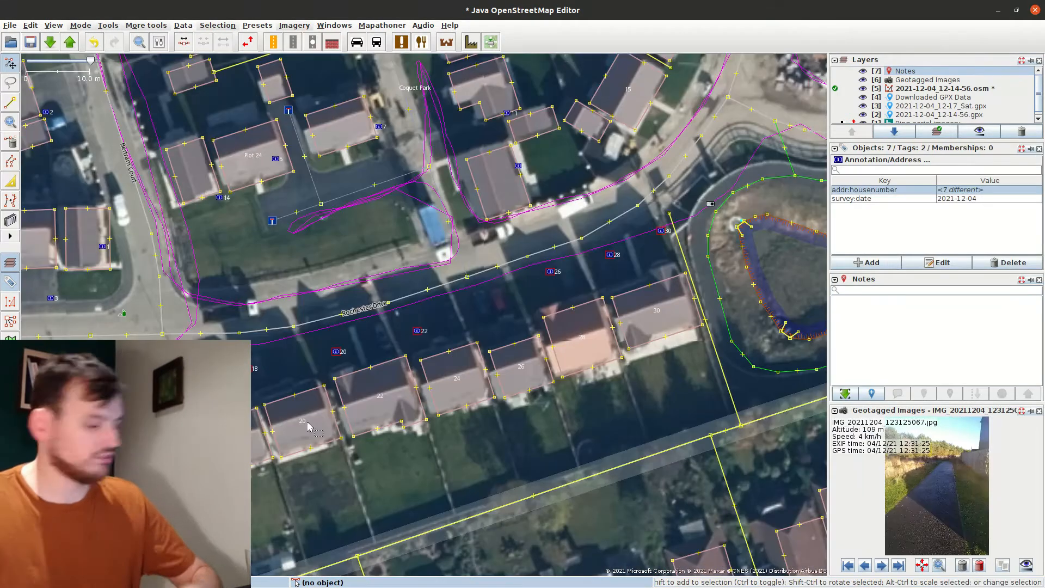
Tag houses 1 and 3 with addr:street=Rochester Drive
click(306, 397)
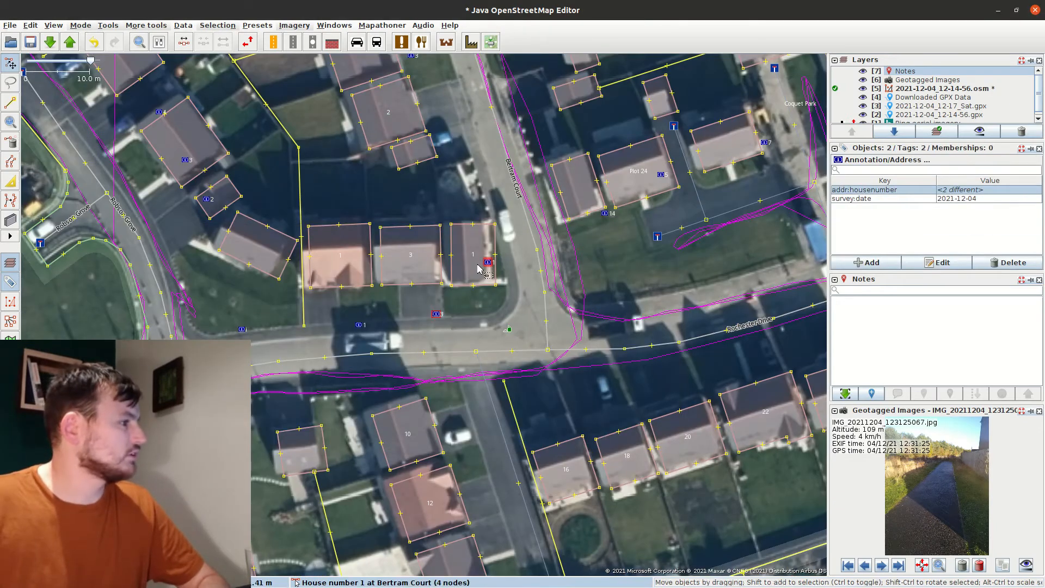
click(394, 284)
click(354, 287)
click(394, 285)
key(alt+a)
key(Tab)
text(Rochester Drive)
key(Return)
Check the tags on houses 1 and 10, then clear the selection
drag(393, 285, 350, 287)
click(357, 313)
click(399, 408)
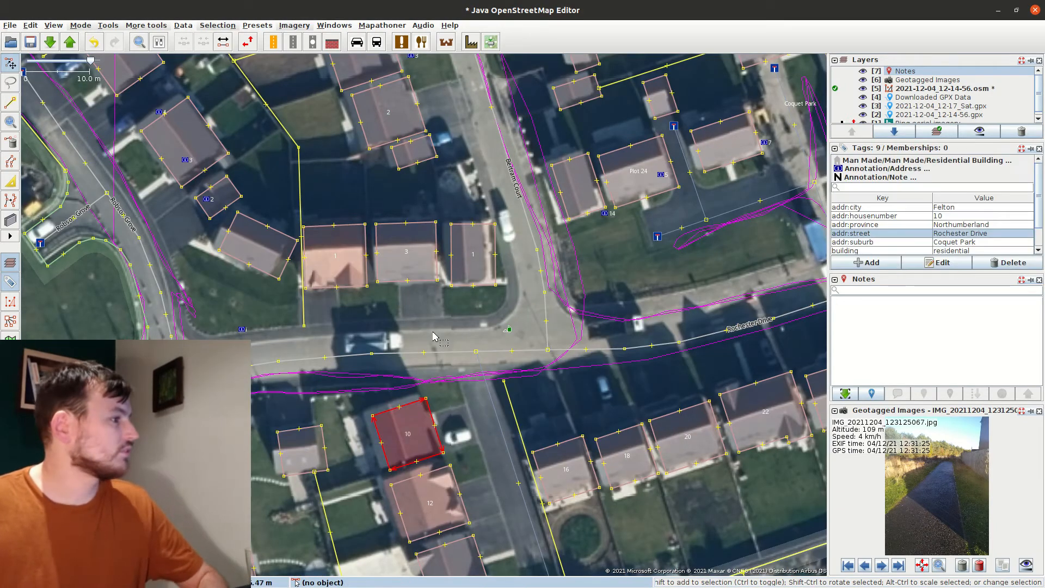
click(412, 305)
Move address point i into a nearby house by Coquet Park
drag(499, 344, 306, 375)
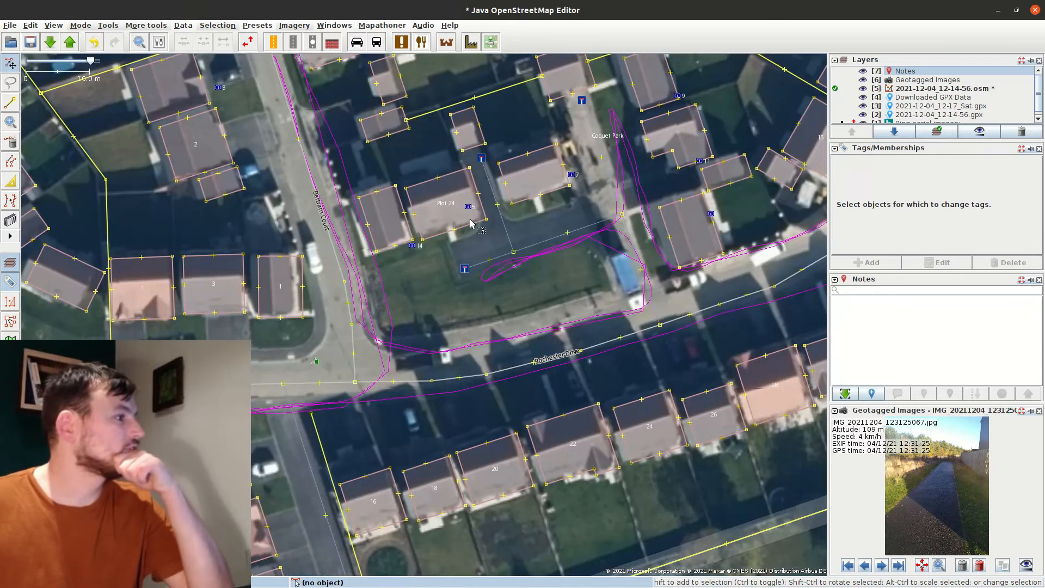
click(532, 247)
drag(532, 248, 475, 323)
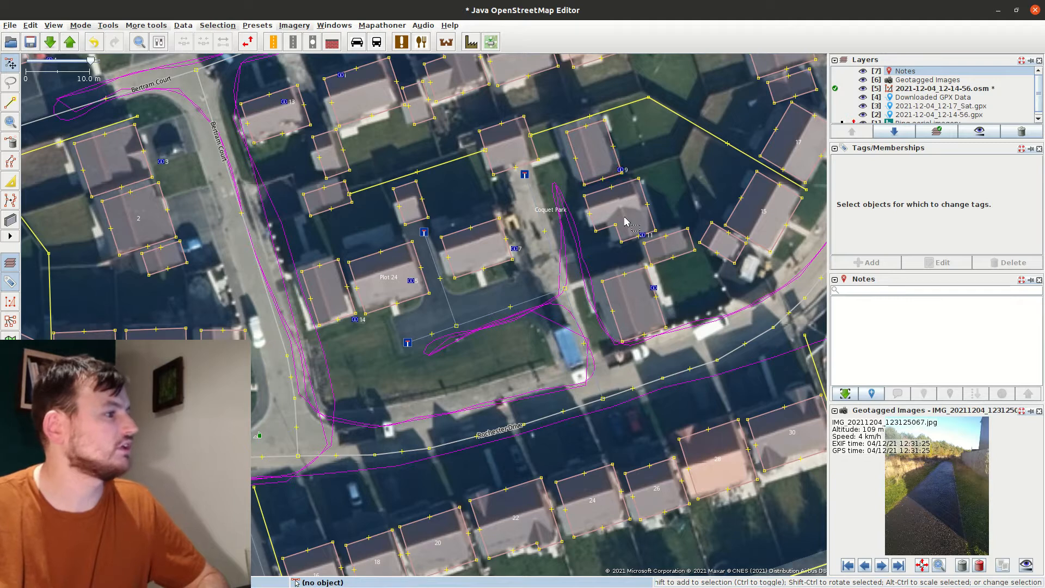
drag(654, 288, 629, 303)
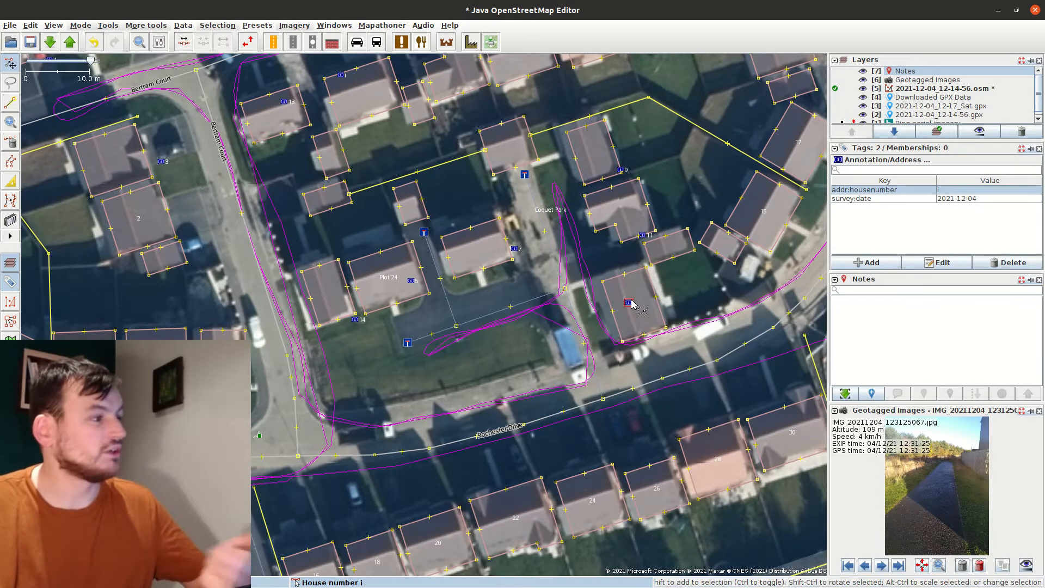
drag(601, 196, 518, 206)
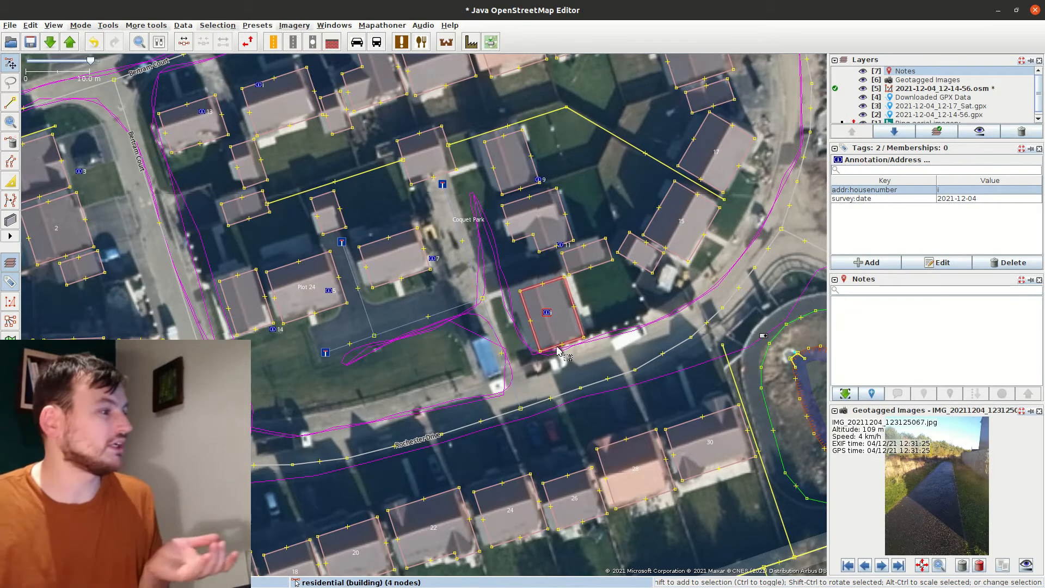
drag(614, 316, 325, 340)
drag(602, 262, 359, 418)
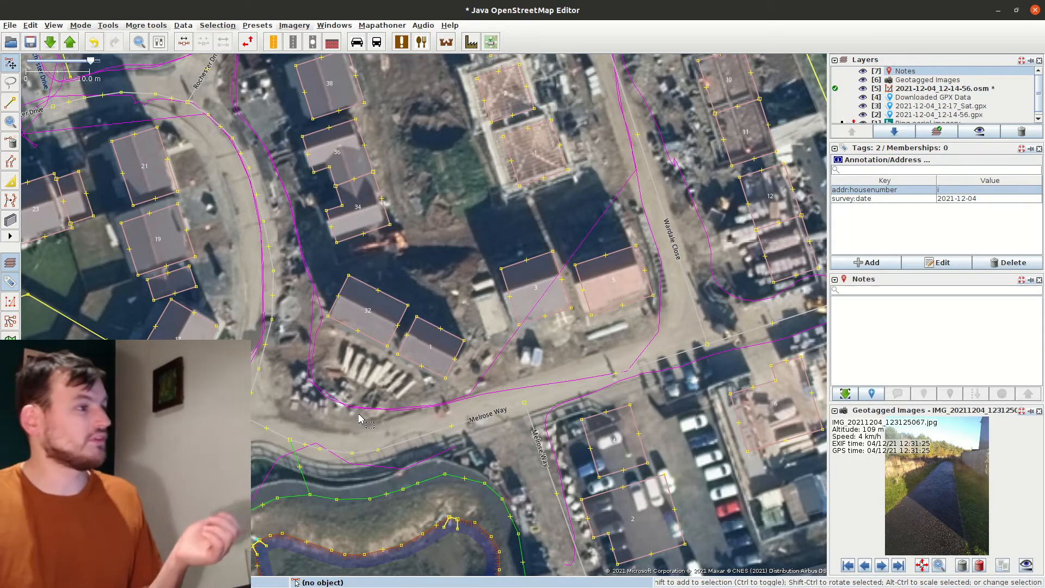
Tag the unnumbered building addr:housenumber=13 with note 'House number assumed, none displayed'
click(779, 233)
drag(590, 368, 768, 217)
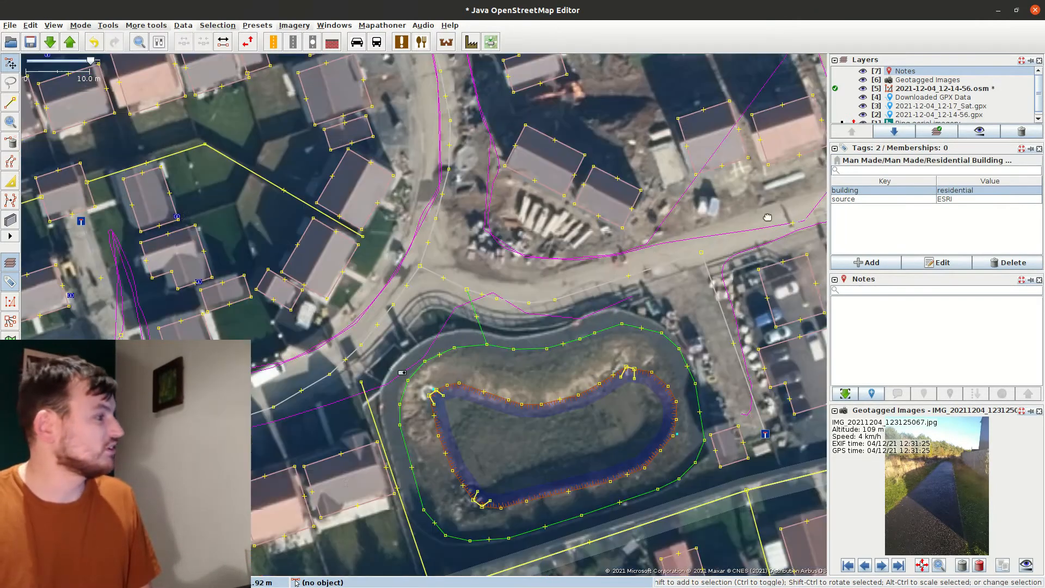
click(205, 324)
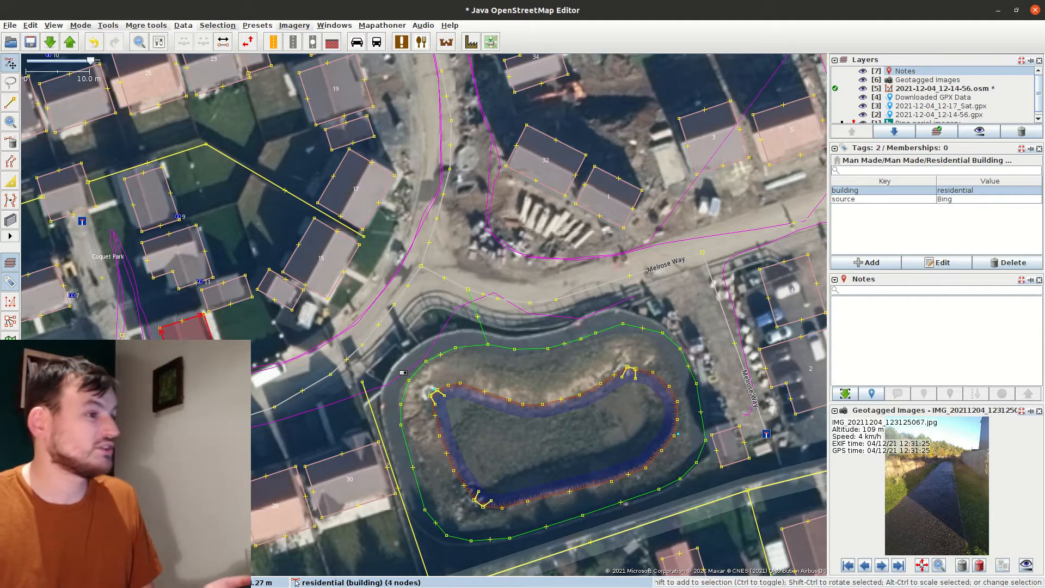
click(869, 262)
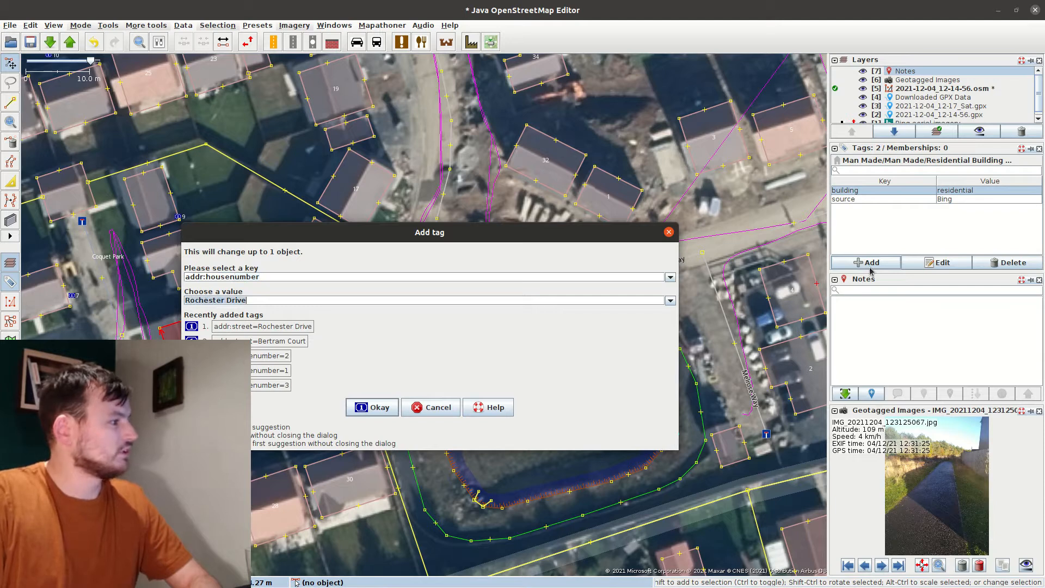
text(3)
key(Return)
key(alt+a)
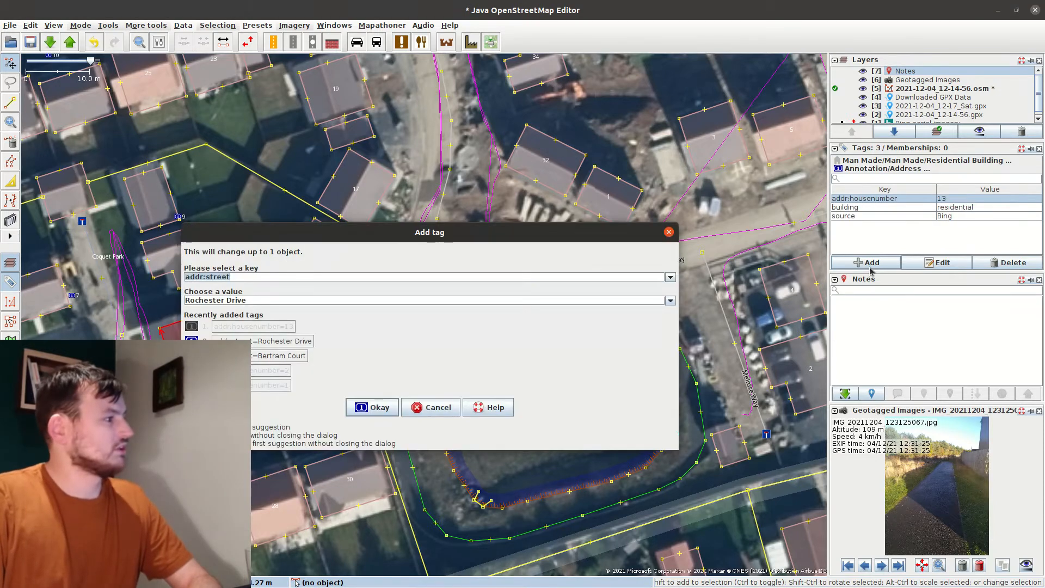
key(ctrl+v)
key(Return)
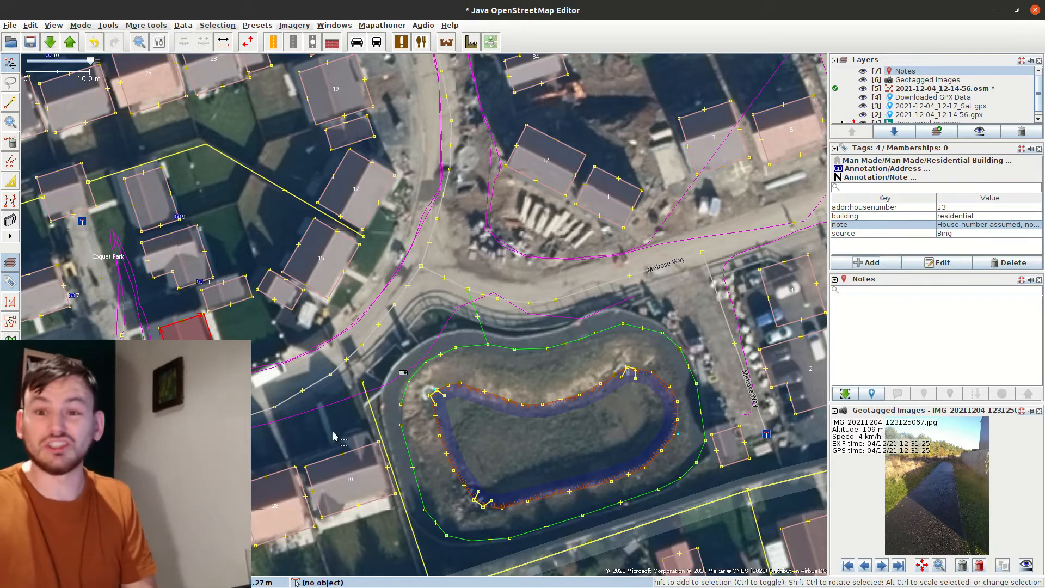
Pan to the Plot 24 houses beside Coquet Park and select the Plot 24 building
click(266, 370)
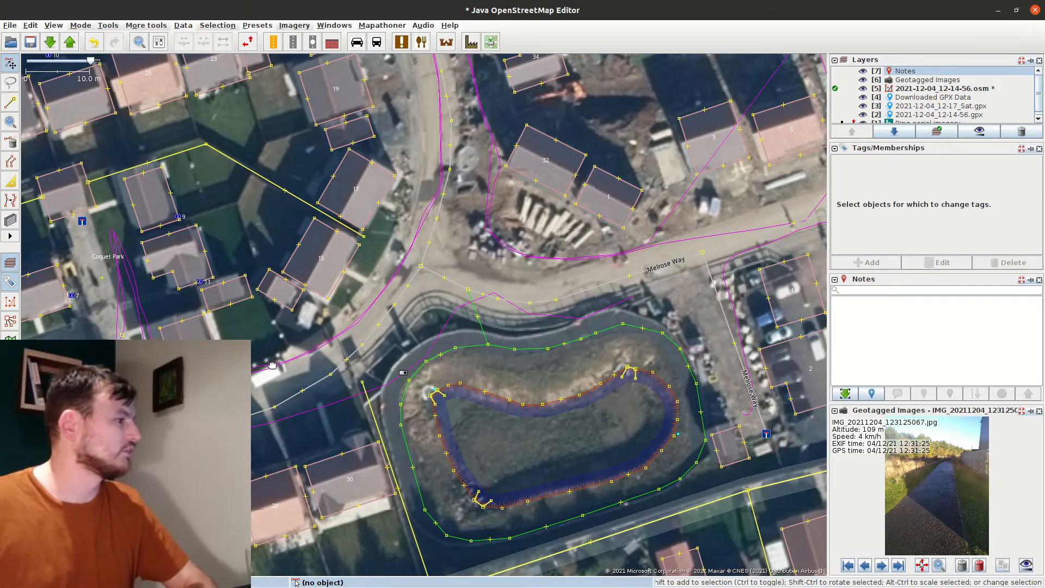
drag(267, 367, 548, 386)
click(470, 369)
key(Delete)
drag(479, 303, 574, 283)
click(327, 327)
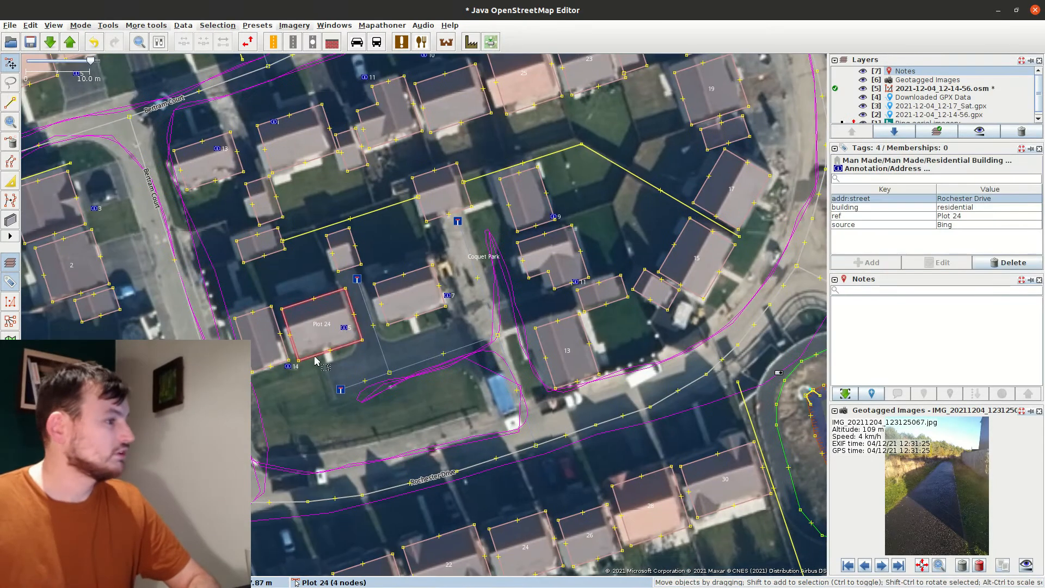
double_click(912, 216)
key(Escape)
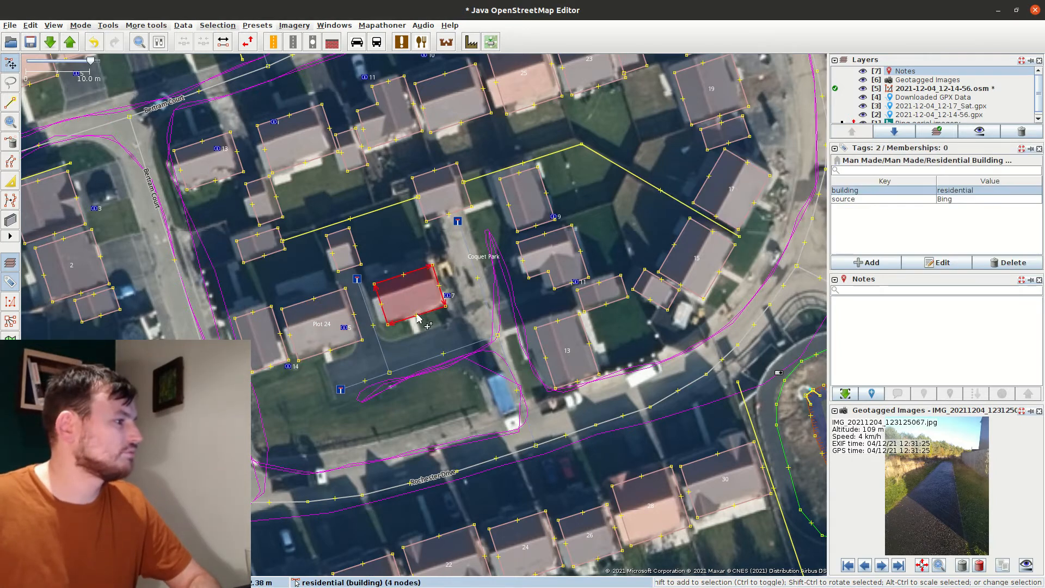
Give the Plot 24 building house number 5
click(880, 263)
text(ad)
key(Tab)
key(BackSpace)
drag(522, 229, 693, 367)
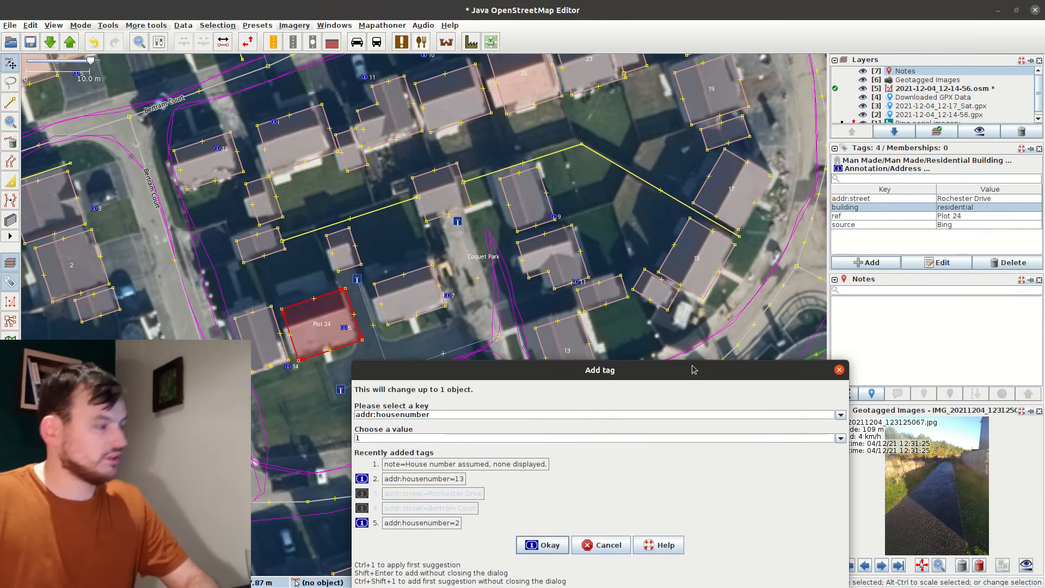
text(5)
key(Return)
click(411, 297)
Number the three neighbouring houses 7, 9 and 11
click(868, 263)
key(Tab)
text(7)
key(Return)
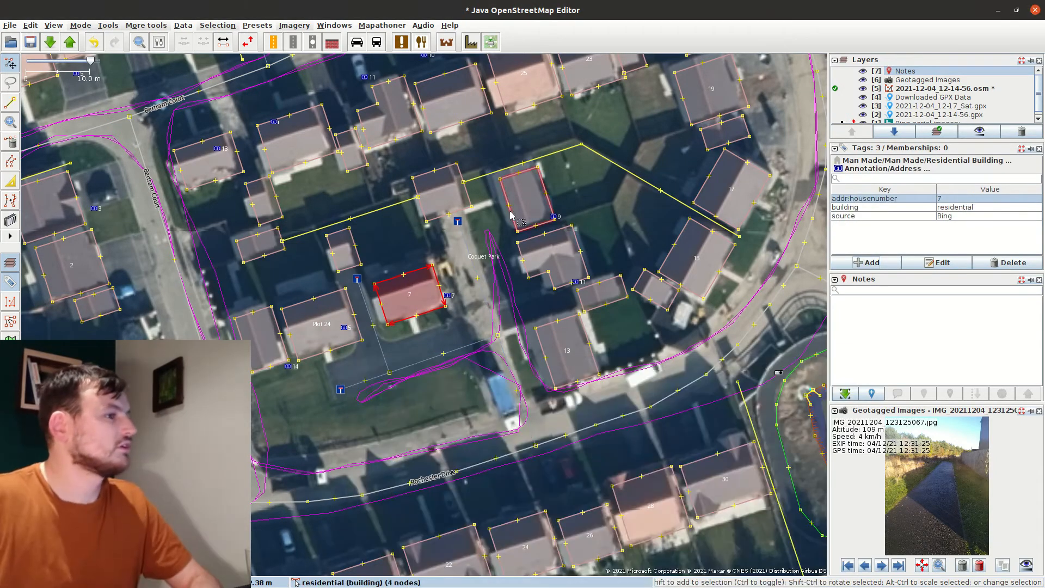
click(526, 200)
click(874, 265)
key(Tab)
text(9)
key(Return)
click(561, 258)
click(883, 266)
key(Tab)
text(11)
key(Return)
click(569, 350)
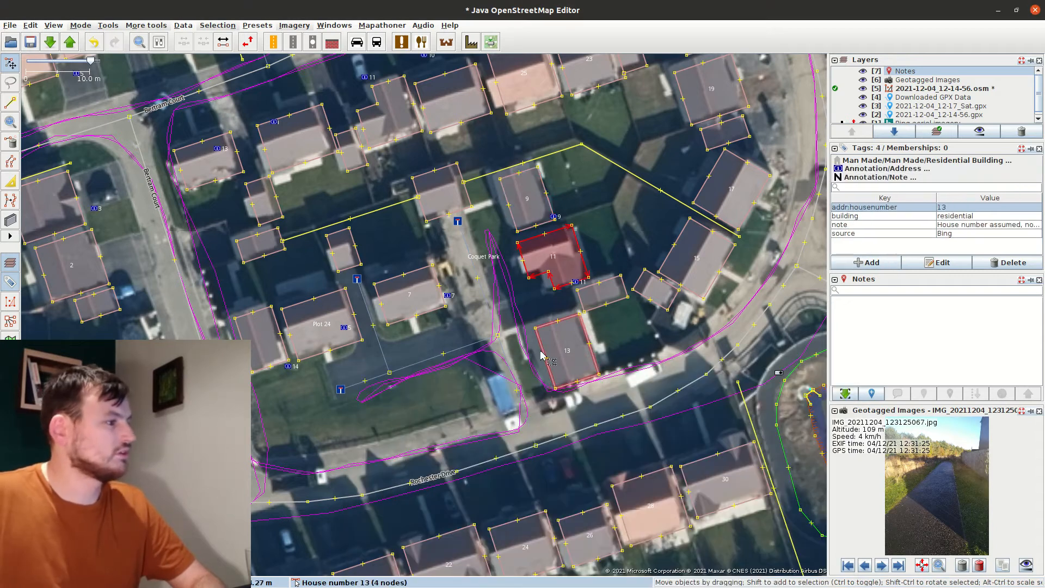
Tag the four numbered houses together with addr:street=Rochester Drive
drag(322, 413, 350, 410)
click(185, 430)
click(351, 327)
shift+click(435, 294)
shift+click(554, 198)
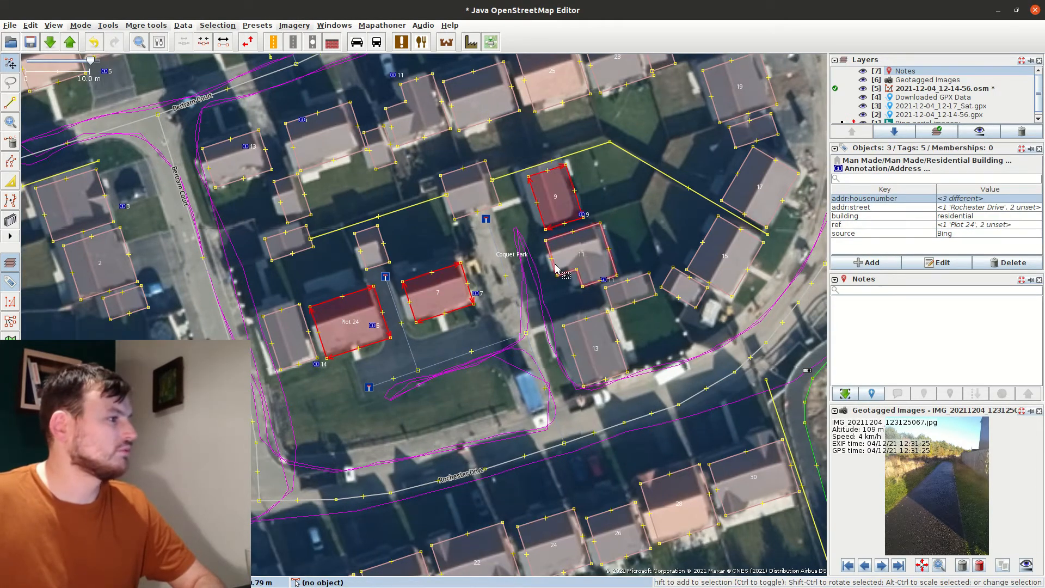
shift+click(580, 256)
click(868, 263)
text(addr:street)
key(Tab)
key(ctrl+c)
click(841, 438)
text(Rochester Drive)
key(Return)
click(313, 363)
Delete the four leftover address nodes on those houses
shift+click(373, 326)
shift+click(475, 294)
shift+click(582, 215)
shift+click(604, 280)
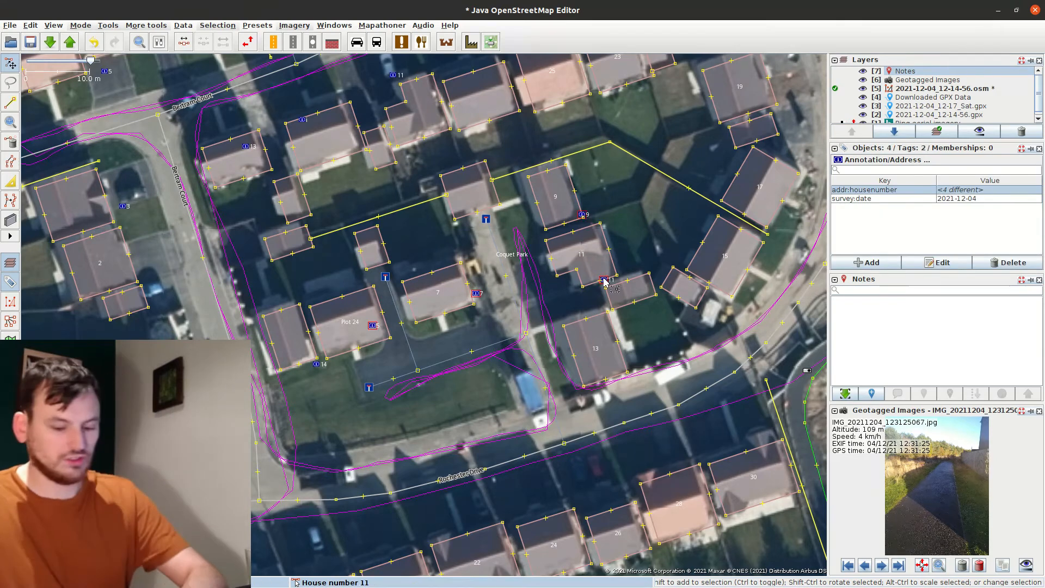
key(Delete)
drag(464, 370, 374, 331)
Tag the unnumbered Wardale Close building with addr:street=Wardale Close and house number 13
drag(774, 163, 253, 335)
click(733, 228)
drag(479, 294, 277, 298)
click(875, 262)
key(Tab)
text(Wardale Close)
key(Return)
click(867, 262)
text(addr:housenumber)
key(Tab)
text(13)
key(Return)
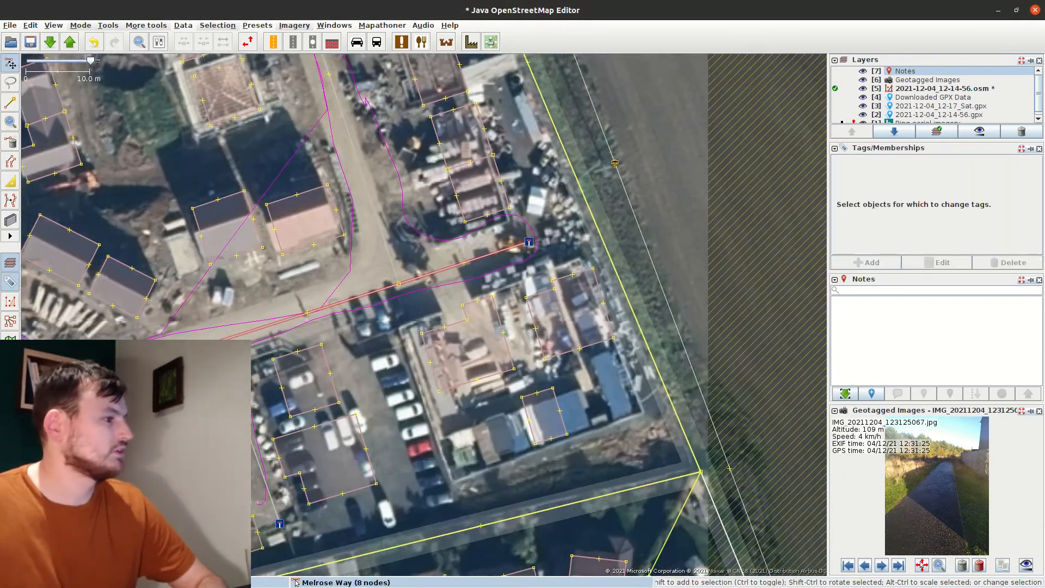
Pan west to Bertram Court and give the unnumbered building addr:housenumber 14
drag(272, 272, 595, 339)
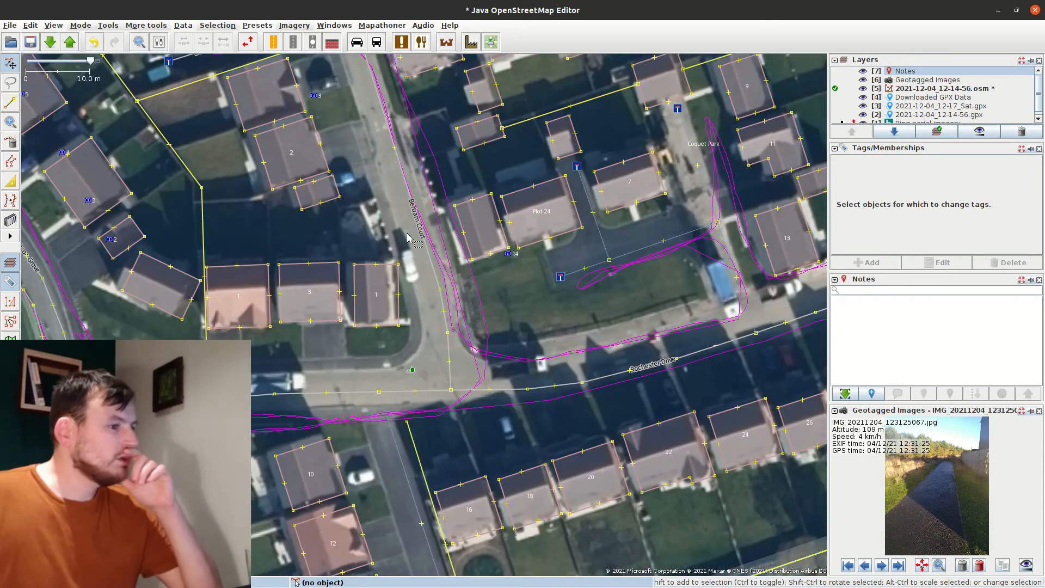
drag(493, 257, 555, 397)
click(549, 381)
click(861, 264)
text(addr:housenumber)
key(Tab)
text(14)
key(Return)
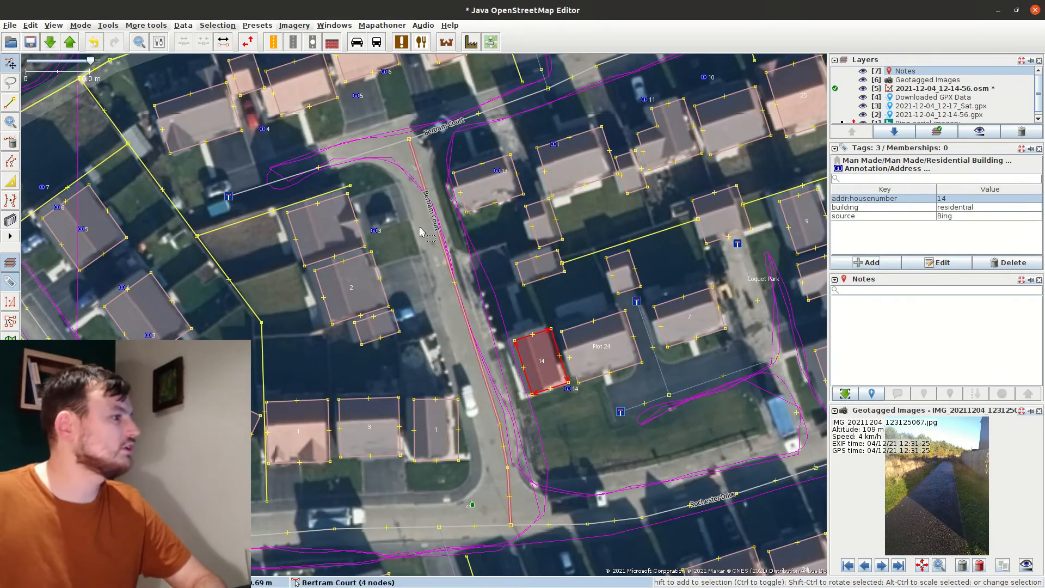
Number the next two buildings 13 and 3
drag(473, 272, 550, 385)
click(569, 298)
click(873, 263)
text(13)
click(400, 343)
click(867, 262)
text(addr:housenumber)
key(Tab)
text(3)
key(Return)
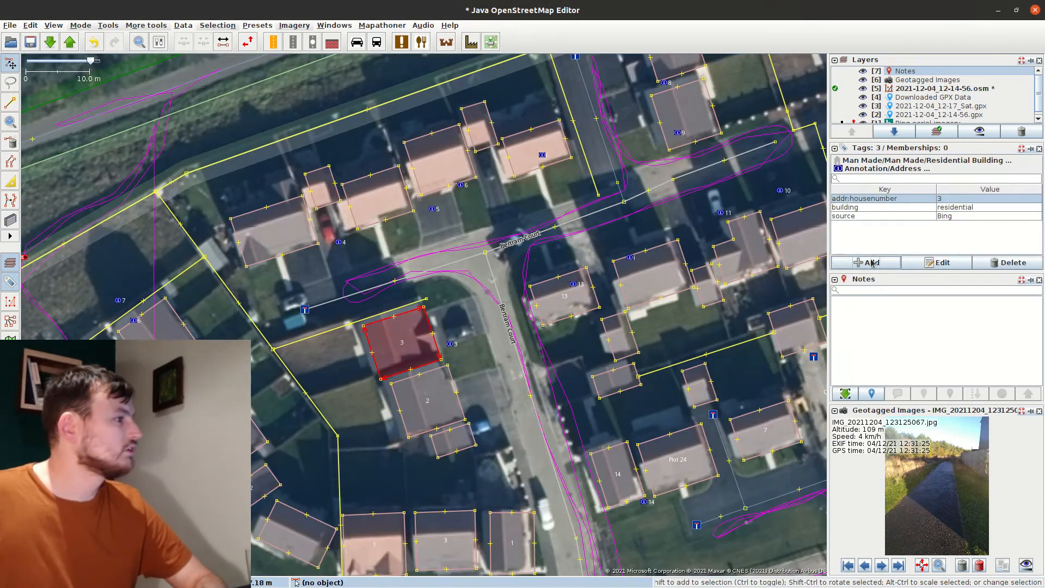
Add number notes 9, 10 and 11 to the next three buildings
click(272, 228)
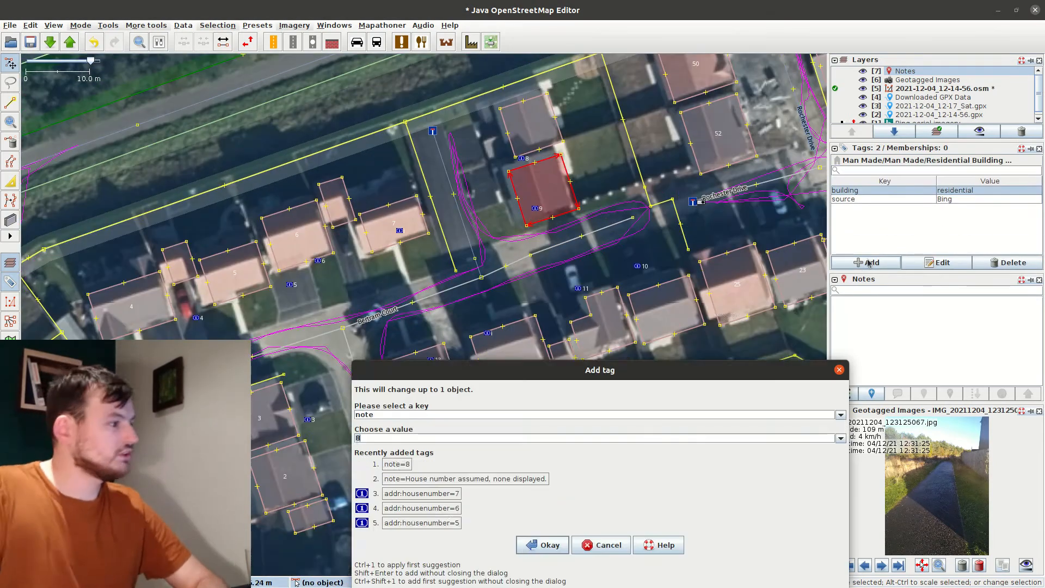
text(9)
key(Return)
click(648, 305)
click(874, 265)
text(10)
key(Return)
click(590, 315)
click(857, 264)
key(Tab)
text(11)
key(Return)
Give the left-hand building note 12, then paste the assumed-number note text, overwriting the old note
double_click(494, 326)
click(877, 263)
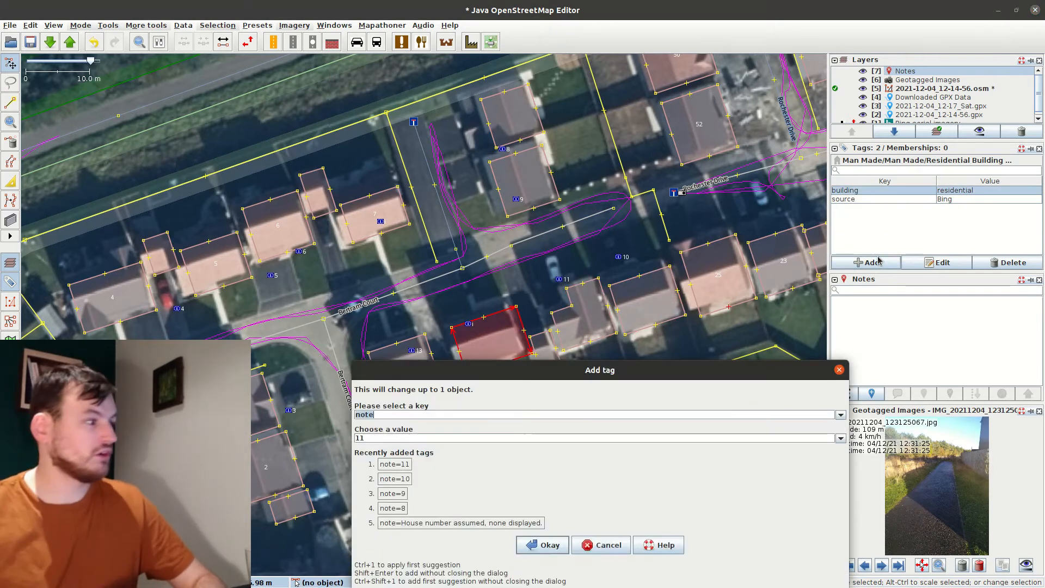
text(12)
key(Return)
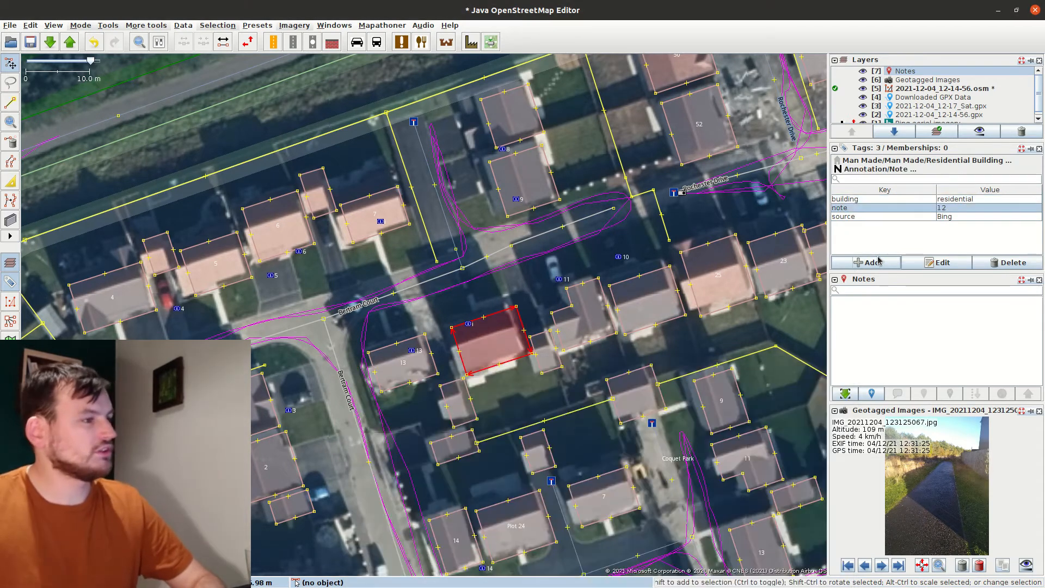
click(880, 264)
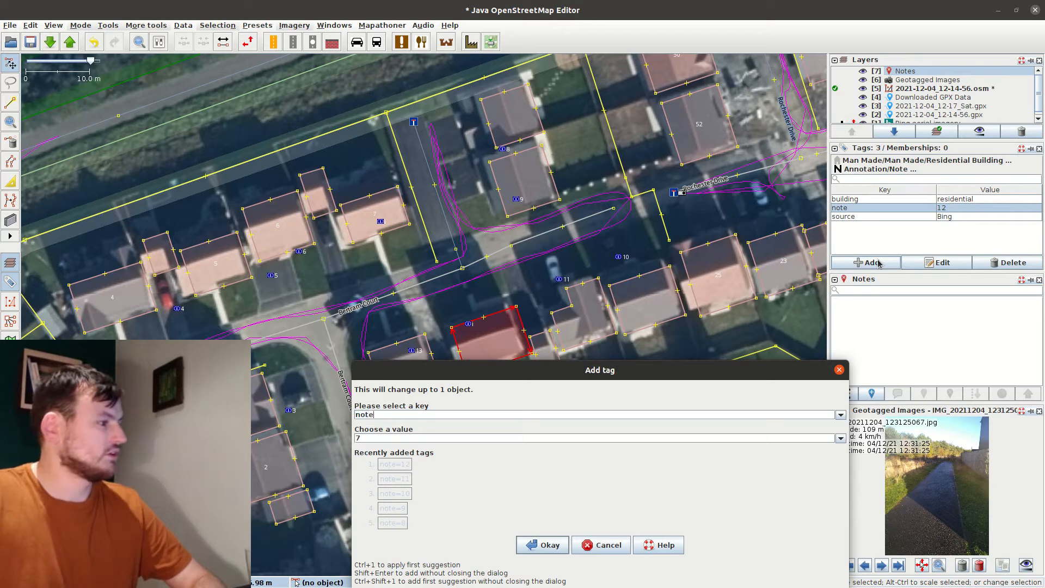
key(ctrl+v)
key(Return)
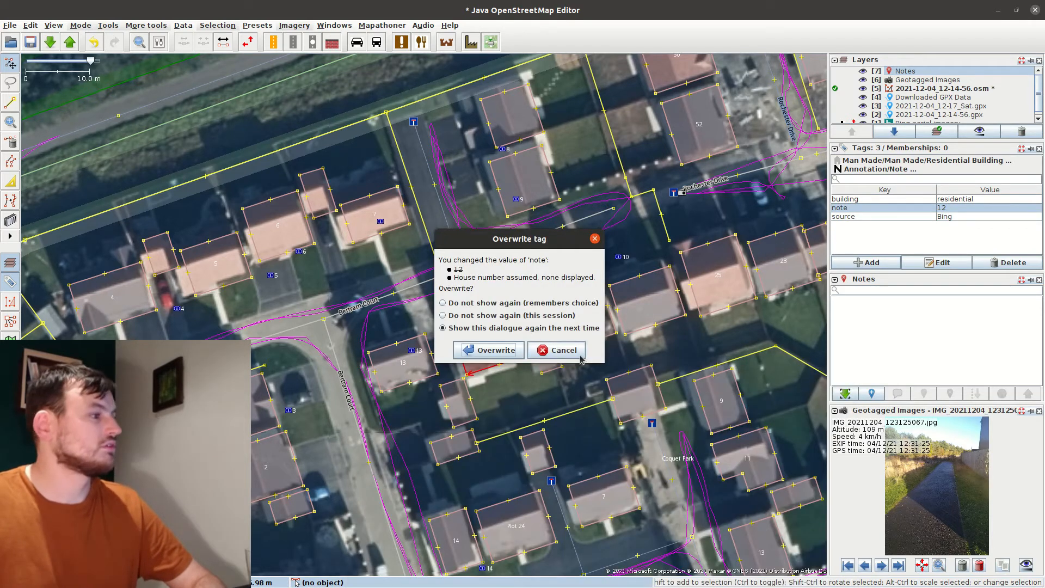
key(Return)
key(k)
key(Return)
Delete the leftover address nodes 8 to 11 and their neighbours
click(405, 357)
click(413, 351)
shift+click(468, 324)
shift+click(560, 280)
shift+click(619, 257)
shift+click(516, 200)
shift+click(289, 411)
key(Delete)
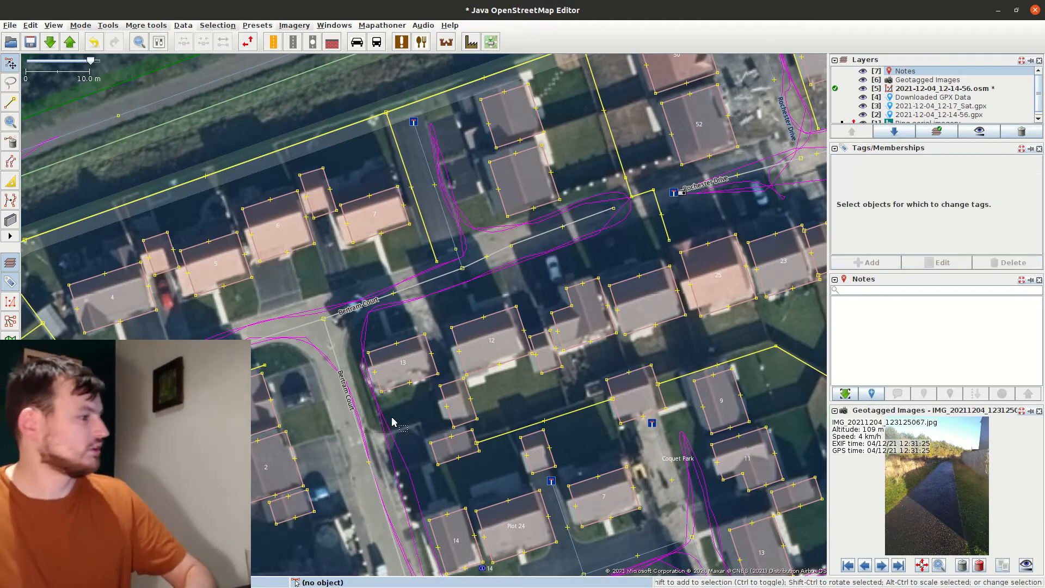
Select building 3 together with two neighbouring buildings
click(273, 461)
click(265, 398)
shift+click(121, 298)
shift+click(214, 266)
Tag the eleven selected buildings with addr:street=Bertram Court
shift+click(279, 228)
shift+click(376, 214)
shift+click(512, 115)
shift+click(523, 180)
shift+click(647, 300)
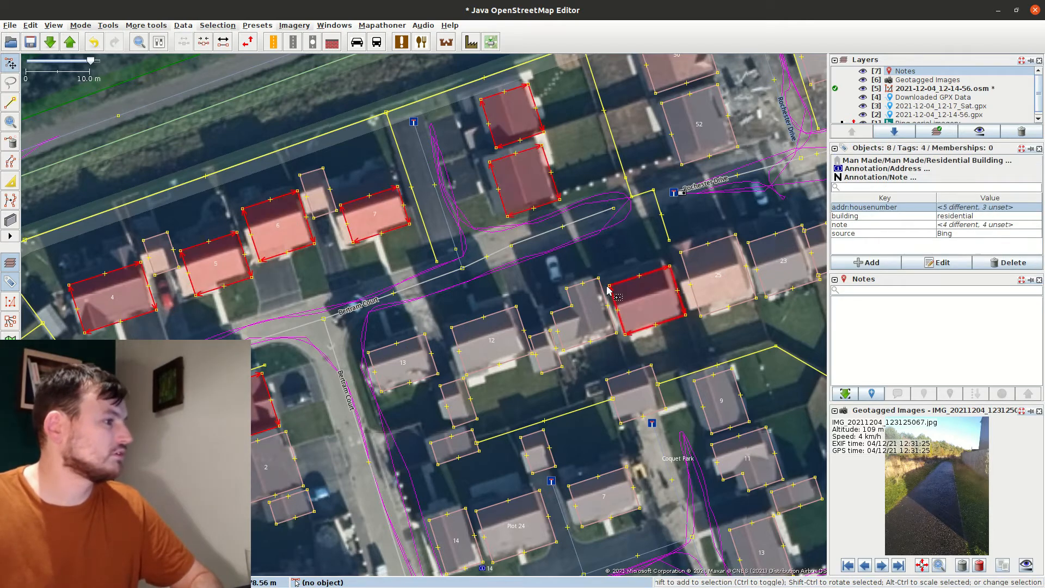
shift+click(584, 314)
shift+click(491, 341)
shift+click(403, 362)
click(869, 262)
text(add)
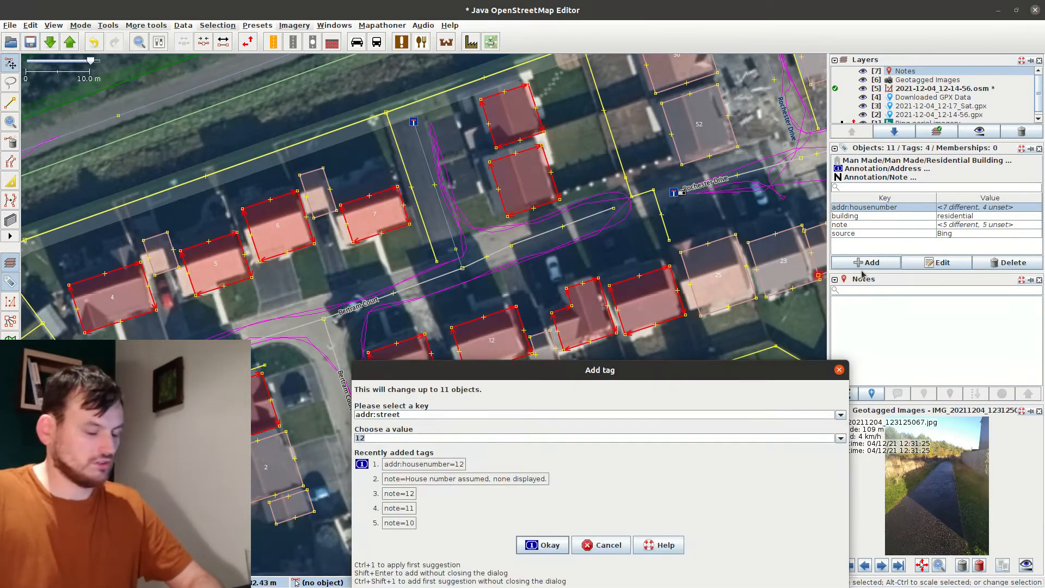
text(Bet)
key(BackSpace)
text(rtram Court)
key(Return)
Shift the row of six houses from house 30 to house 16 slightly left
click(547, 359)
drag(681, 305, 491, 372)
click(640, 258)
shift+click(566, 283)
shift+click(507, 311)
shift+click(442, 323)
shift+click(365, 342)
shift+click(288, 366)
drag(155, 406, 149, 406)
click(133, 375)
Shift houses 10, 12, 14 and one more house slightly left
drag(137, 358, 495, 282)
click(495, 283)
click(376, 294)
shift+click(393, 363)
shift+click(415, 428)
drag(282, 290, 544, 459)
click(482, 340)
Give a house addr:housenumber=1 with a note that the number is assumed, then move the house 7 address node
click(491, 301)
key(alt+a)
text(addr:housenumber)
key(Tab)
text(1)
key(Return)
key(alt+a)
text(note)
key(Tab)
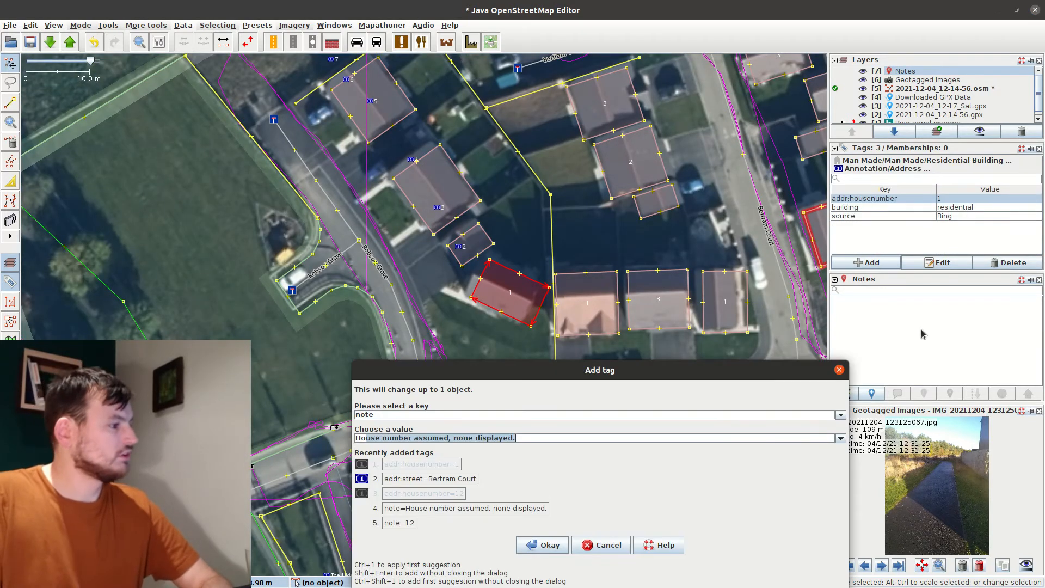
drag(438, 140, 522, 246)
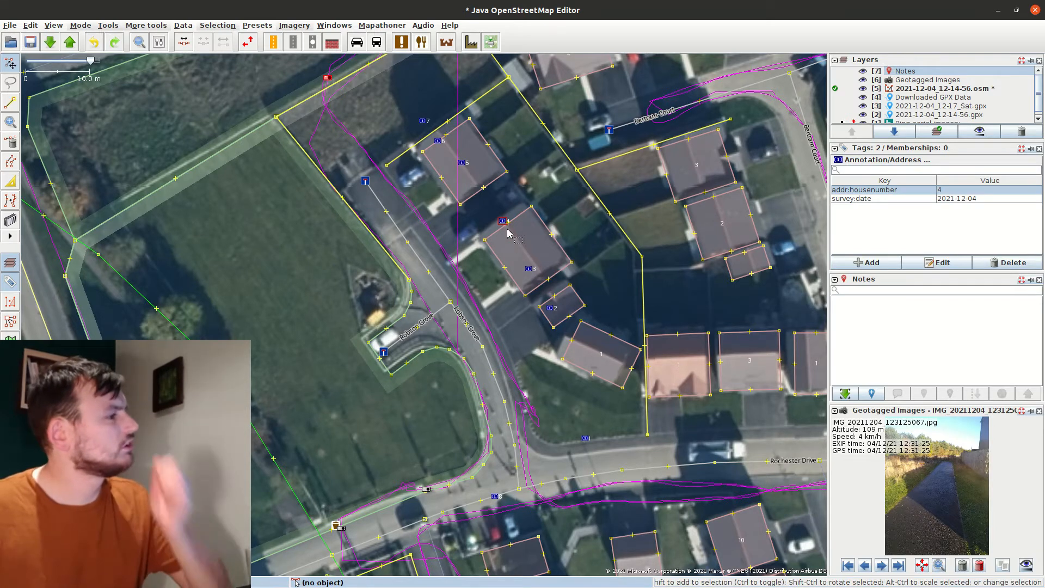
Add Esri World Imagery as an extra background layer
click(395, 194)
drag(395, 194, 444, 266)
click(301, 27)
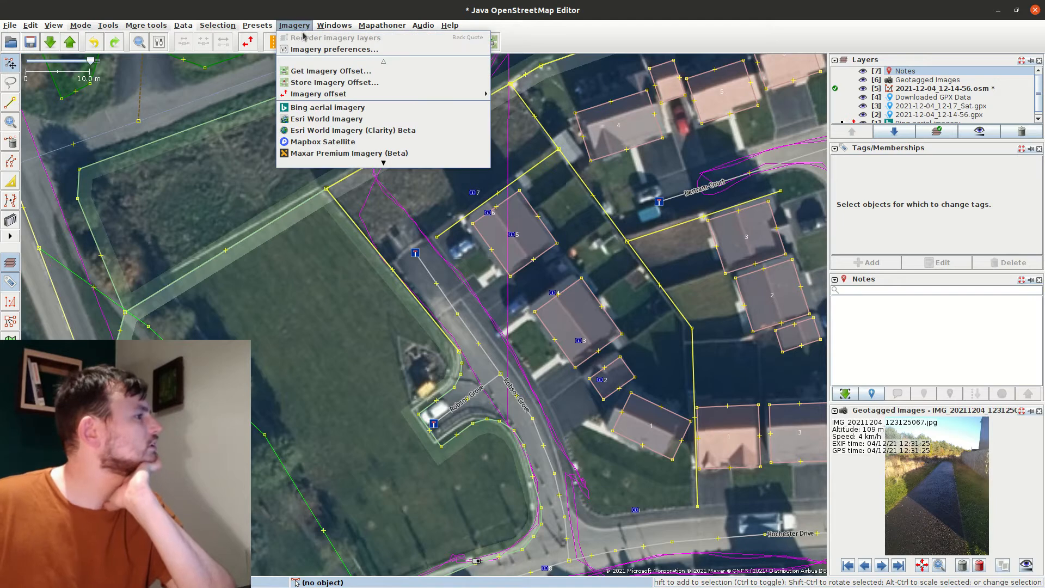
click(322, 120)
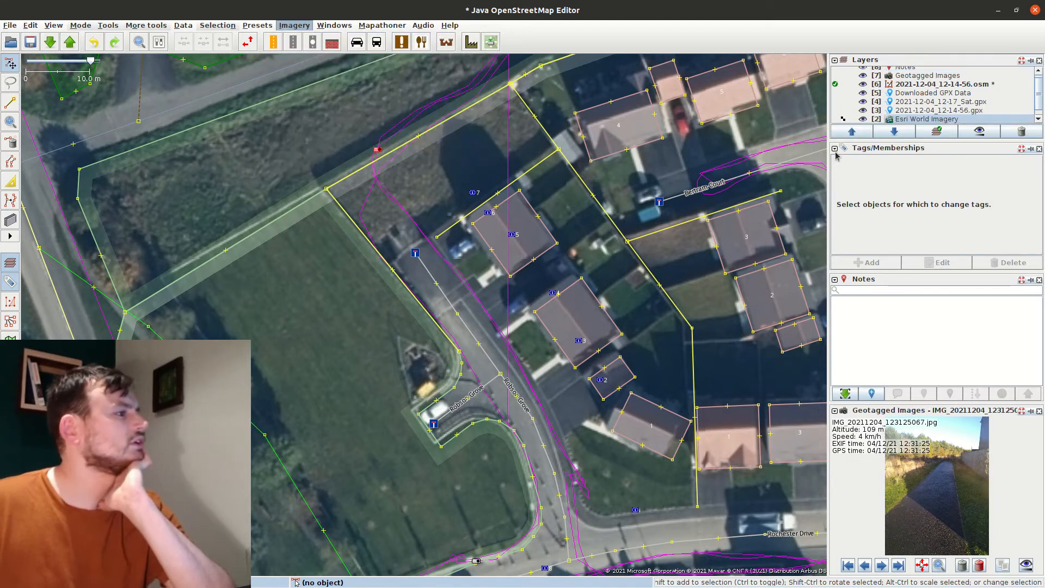
Toggle the Esri imagery layer on and off to compare with Bing, leaving it hidden
scroll(497, 298, down, 2)
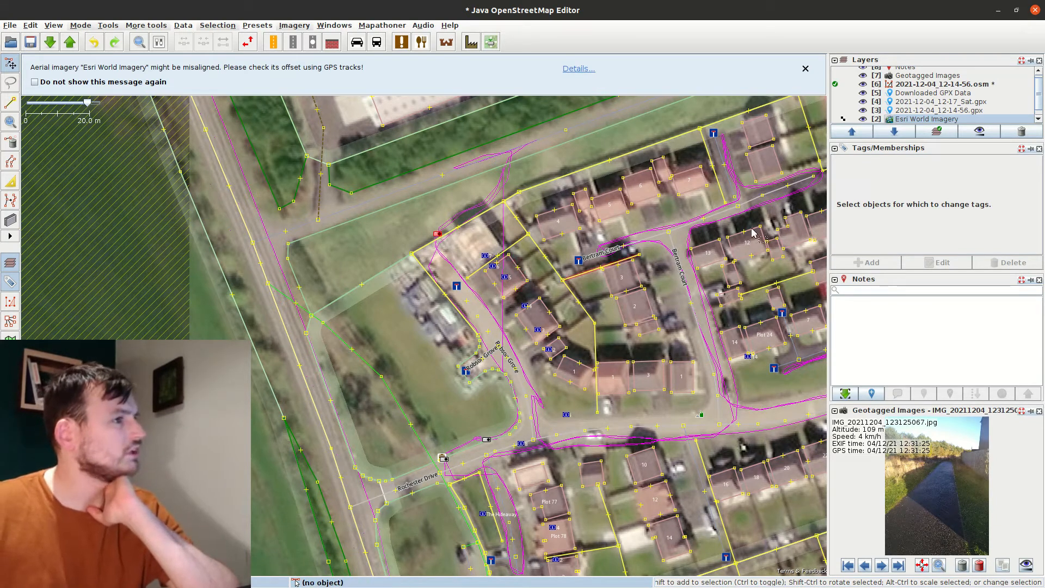
click(864, 120)
click(863, 120)
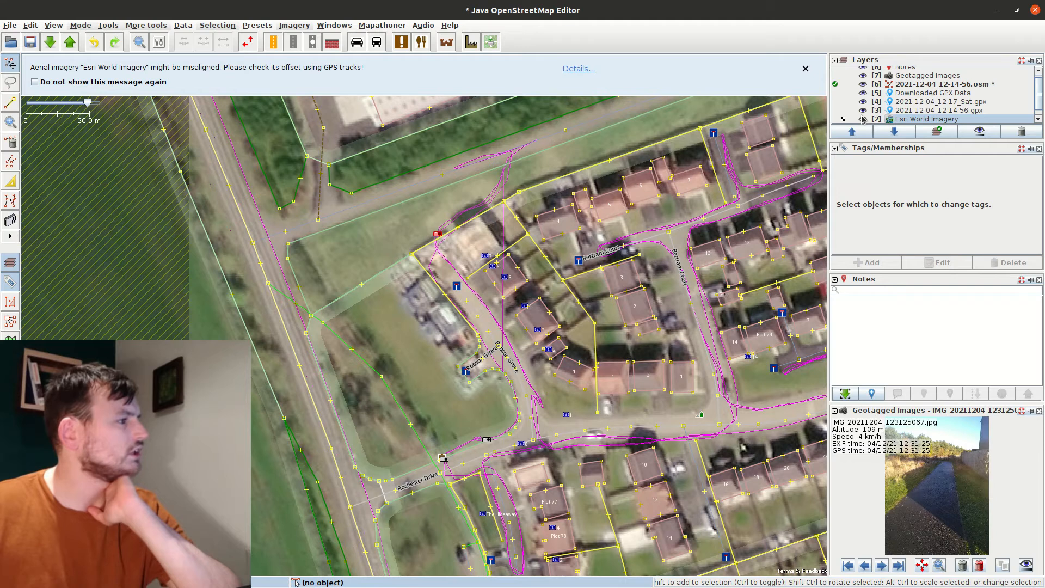
click(863, 120)
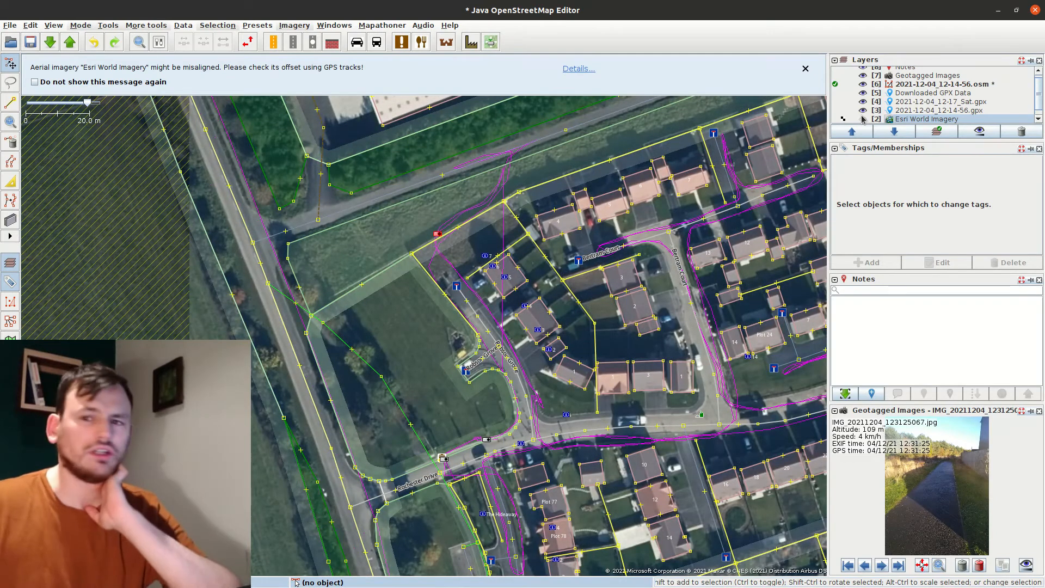
click(864, 119)
click(863, 119)
click(864, 119)
click(864, 119)
scroll(416, 197, up, 2)
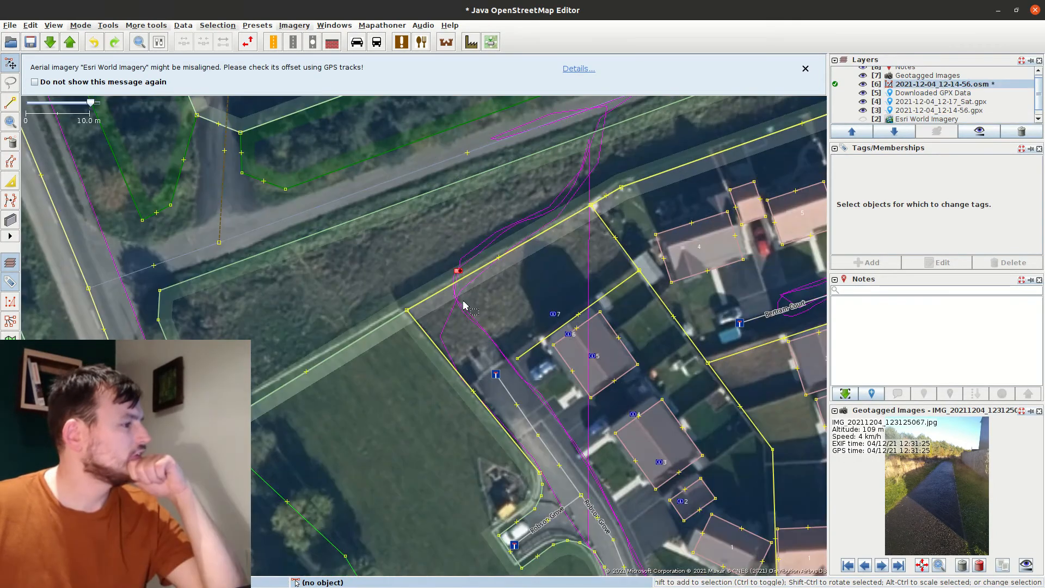
Move the dead-end node up-left and inspect the address nodes in house 2 and Plot 78
drag(495, 374, 462, 326)
key(Escape)
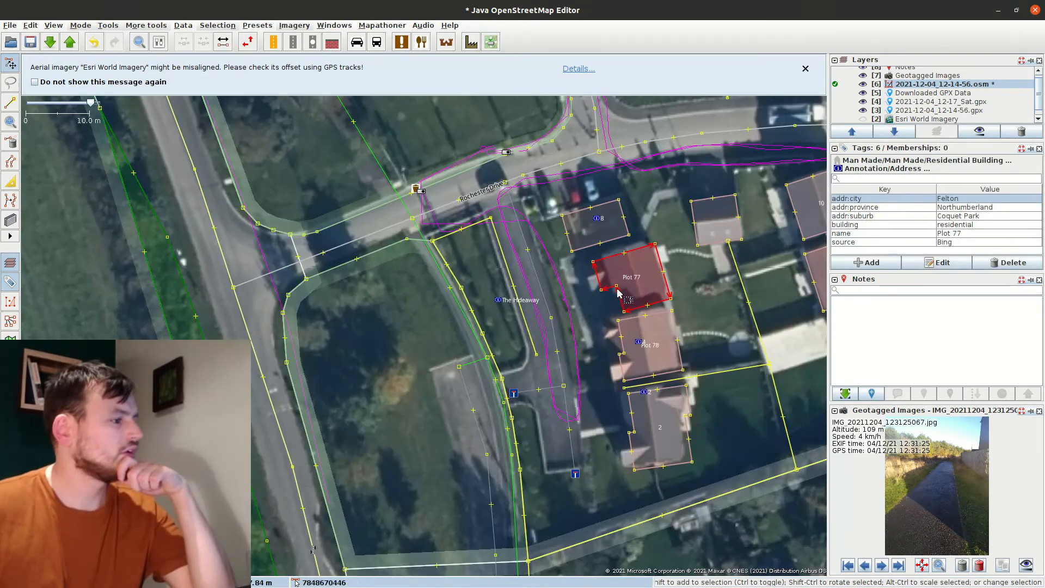
click(646, 392)
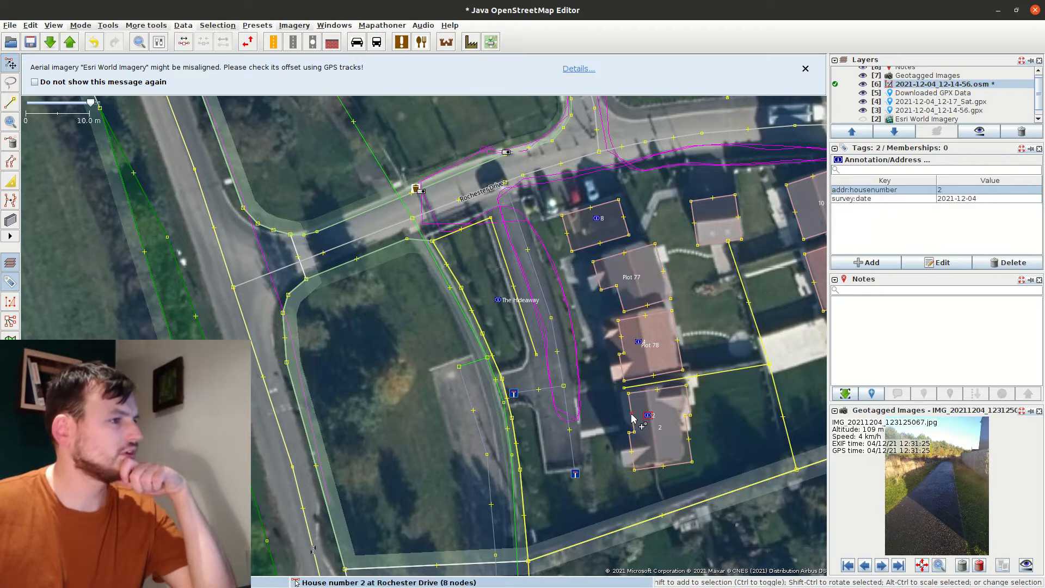
click(644, 388)
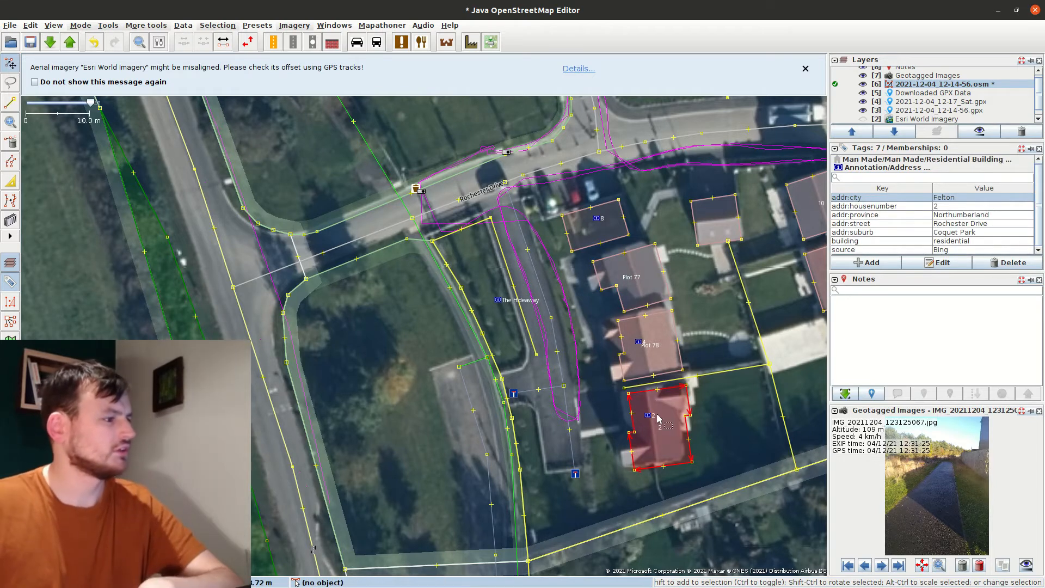
click(651, 424)
click(648, 416)
click(651, 409)
click(638, 342)
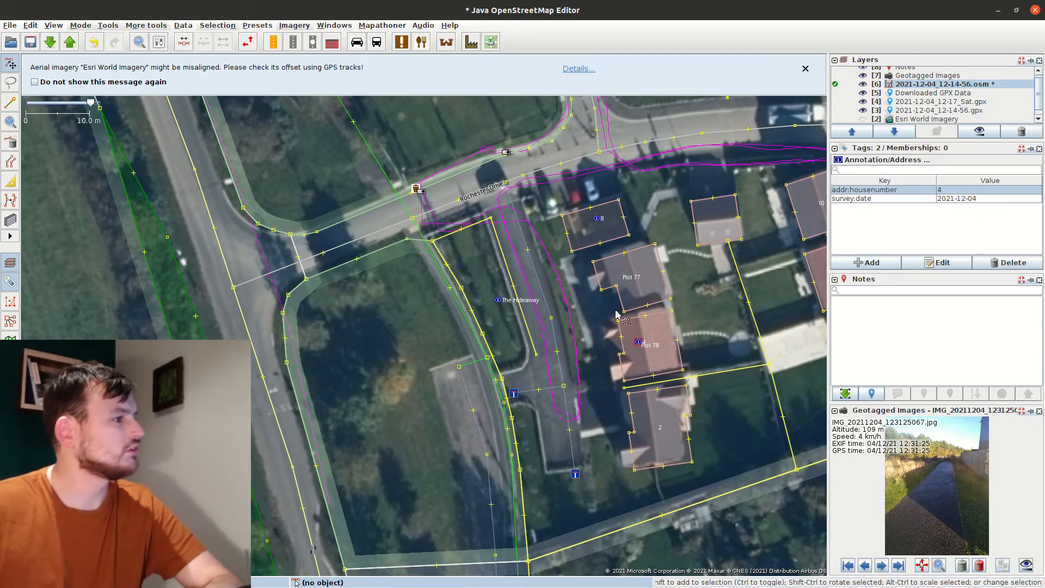
Give the Plot 78 building addr:housenumber=4
click(606, 346)
click(627, 337)
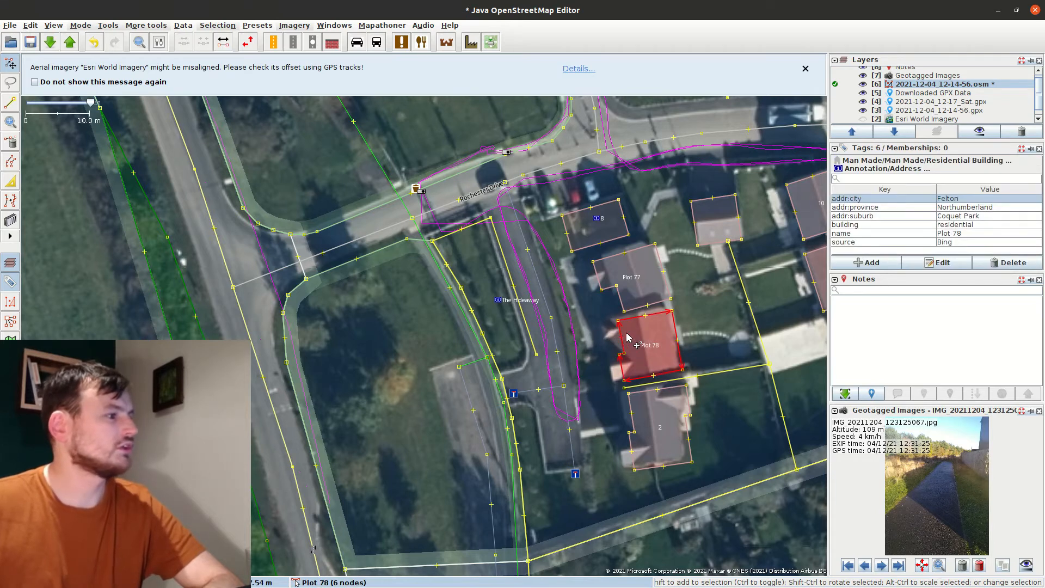
click(871, 263)
text(a)
key(Tab)
text(4)
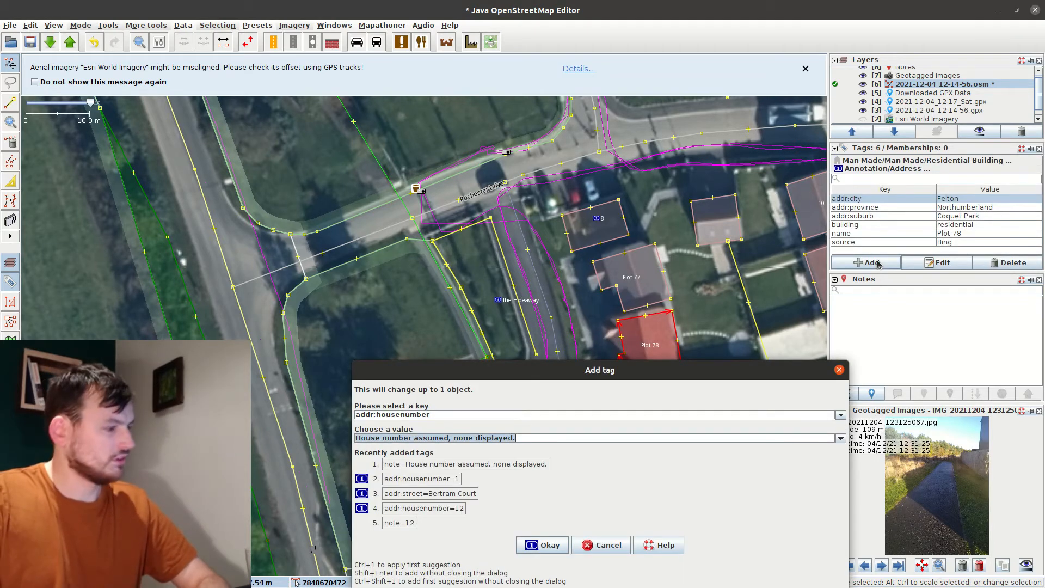
key(Return)
Give the Plot 77 building house number 6 and house name The Hideaway
drag(498, 300, 580, 290)
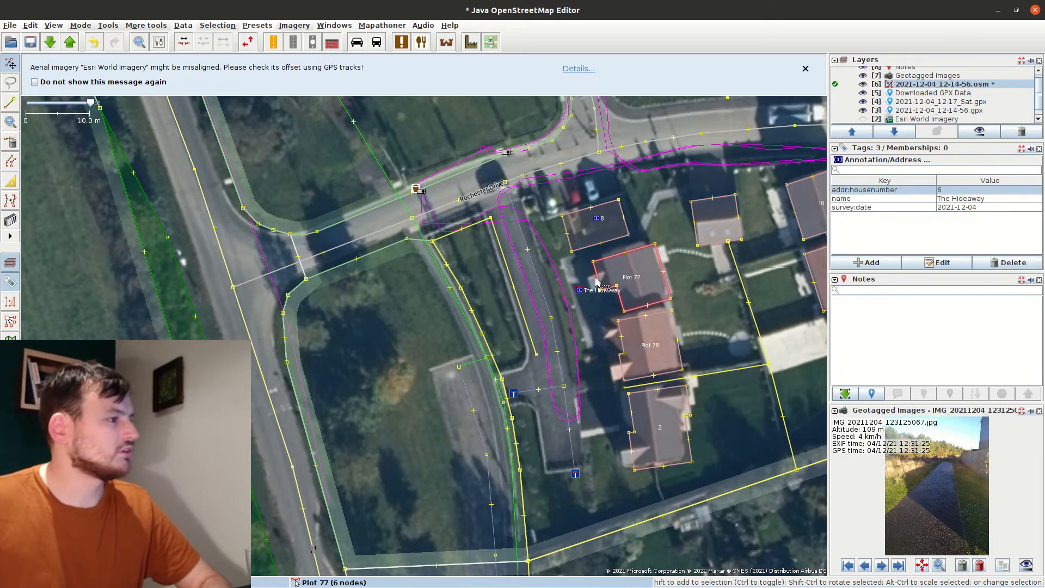
click(623, 280)
click(872, 265)
key(Tab)
text(6)
key(Return)
click(872, 267)
text(j)
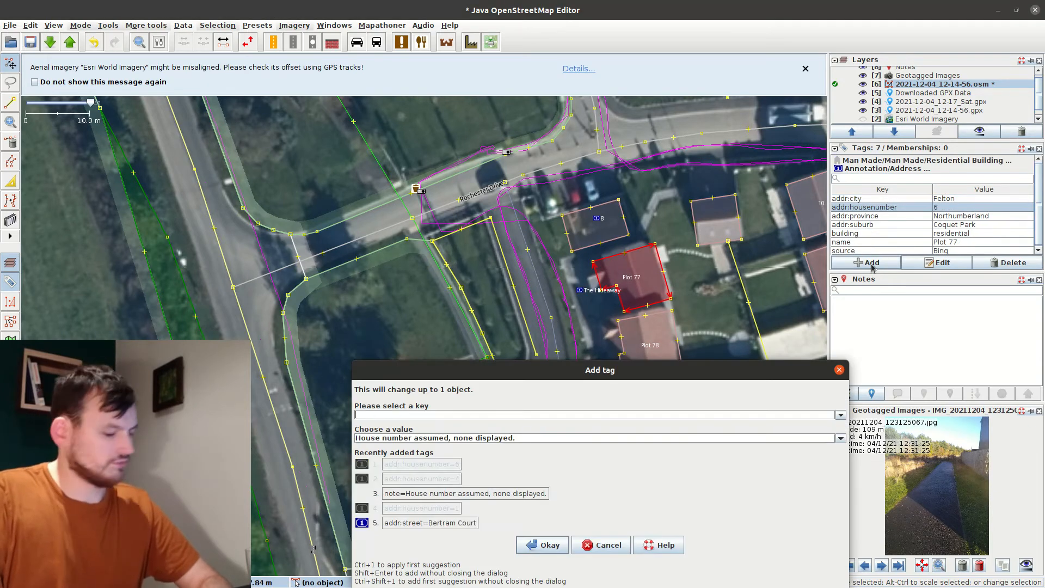
key(Tab)
text(The)
key(Return)
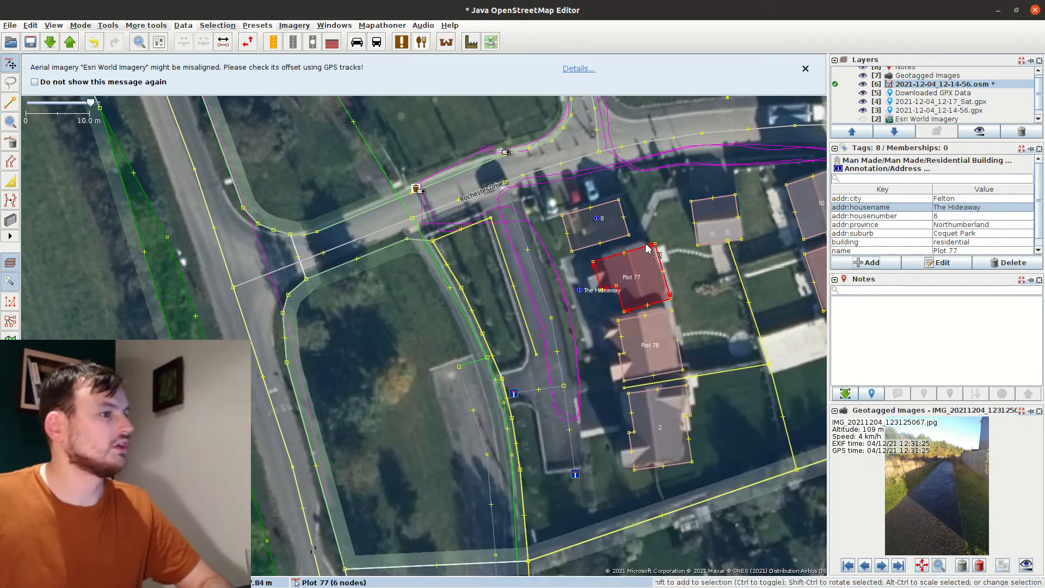
click(856, 250)
Give building 8 addr:housenumber=8 and delete its old address node
click(592, 294)
click(596, 226)
click(869, 264)
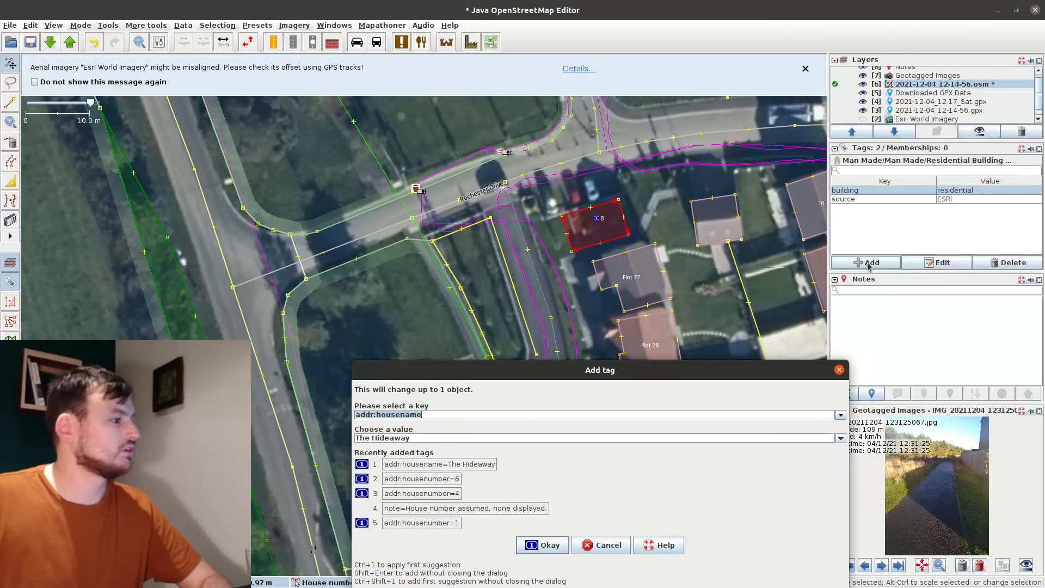
key(Tab)
text(8)
key(Return)
click(598, 218)
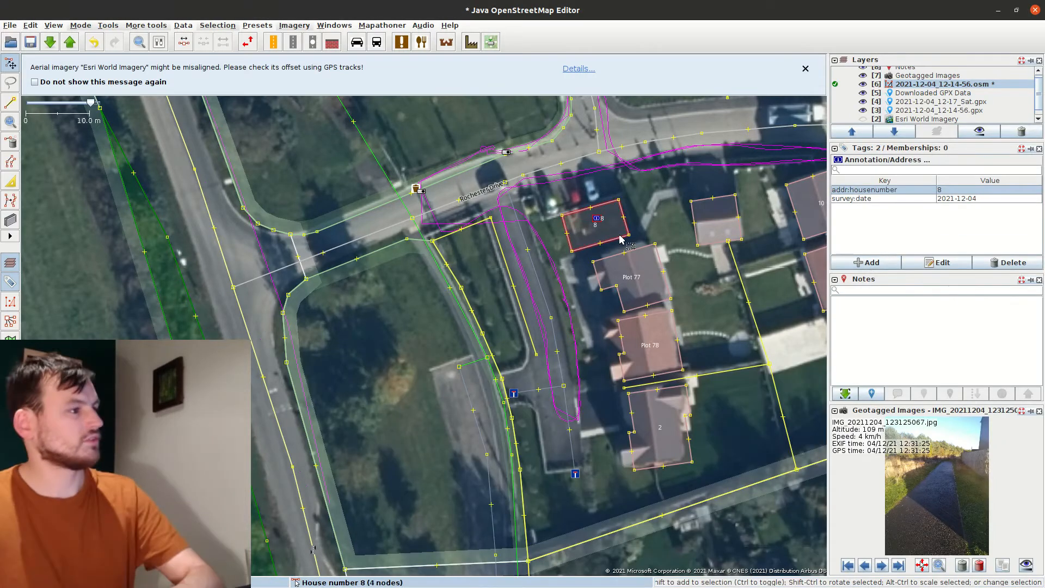
key(Delete)
drag(621, 238, 364, 274)
mouse_move(447, 239)
mouse_down()
mouse_move(364, 277)
mouse_move(431, 251)
mouse_up()
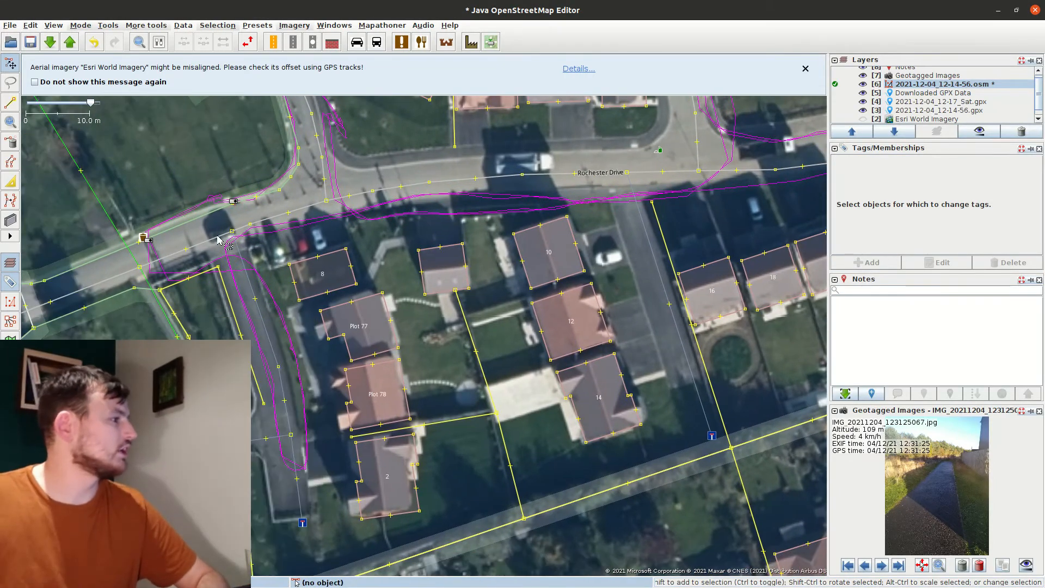
Set addr:street=Rochester Drive on house 2, Plots 77 and 78, and house 8
click(376, 190)
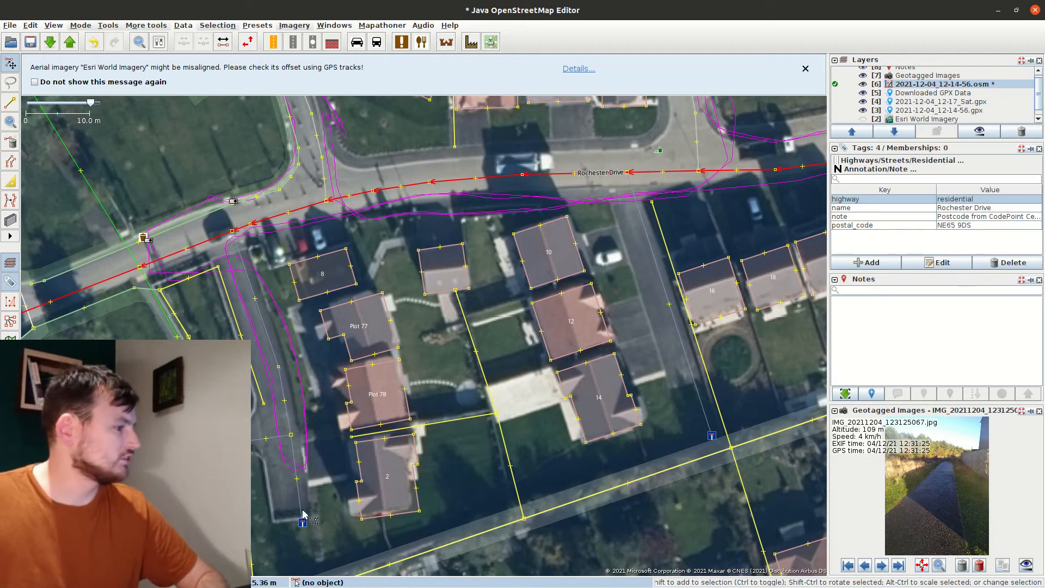
click(364, 477)
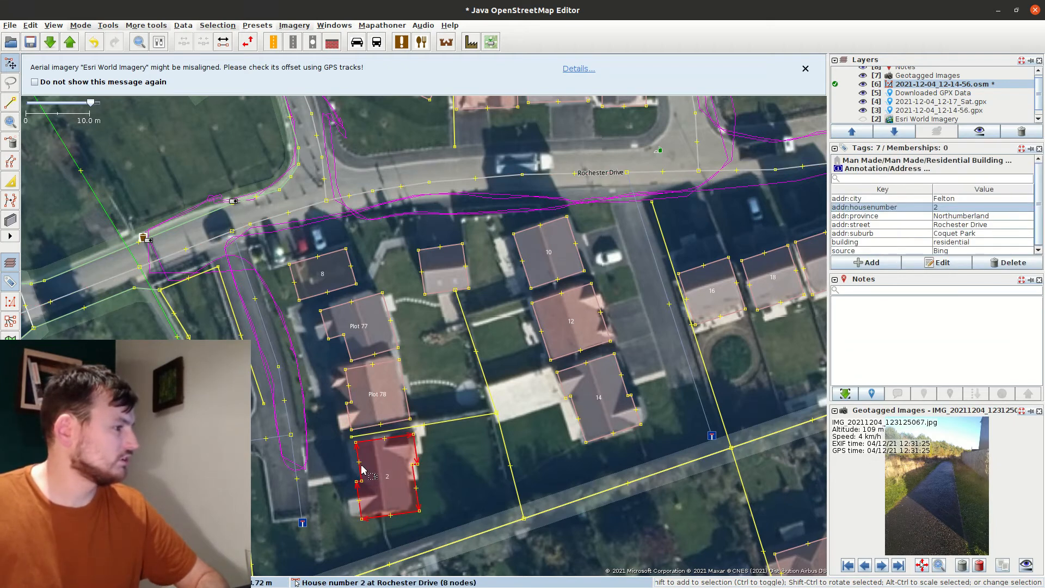
shift+click(342, 389)
shift+click(330, 332)
shift+click(309, 292)
key(alt+a)
key(Escape)
double_click(973, 233)
click(1038, 220)
click(980, 229)
key(Return)
Draw a new way running to the end of Robson Grove
click(504, 368)
drag(463, 371, 618, 362)
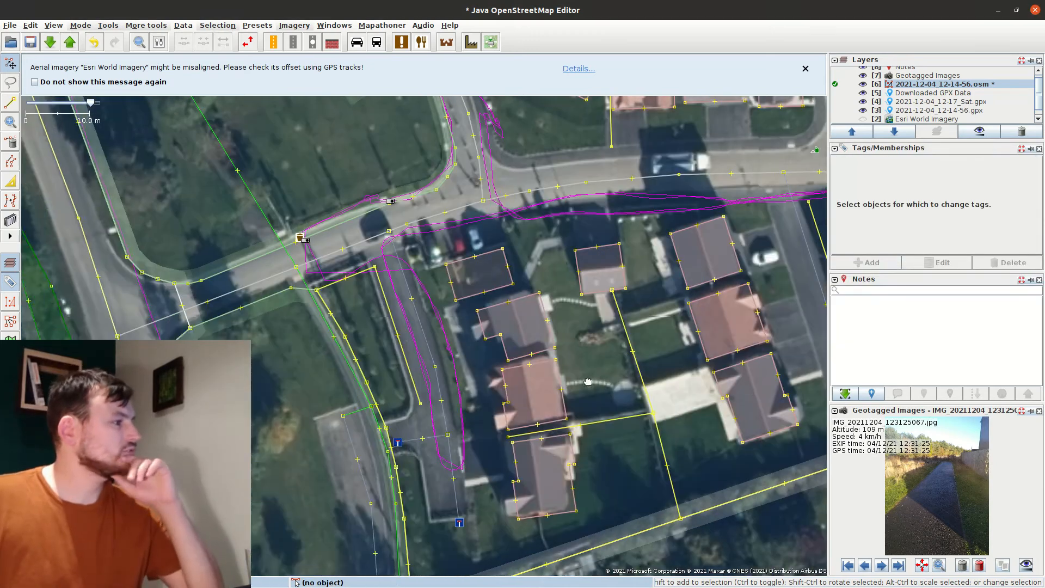
drag(288, 179, 400, 283)
drag(526, 128, 506, 230)
key(a)
click(512, 209)
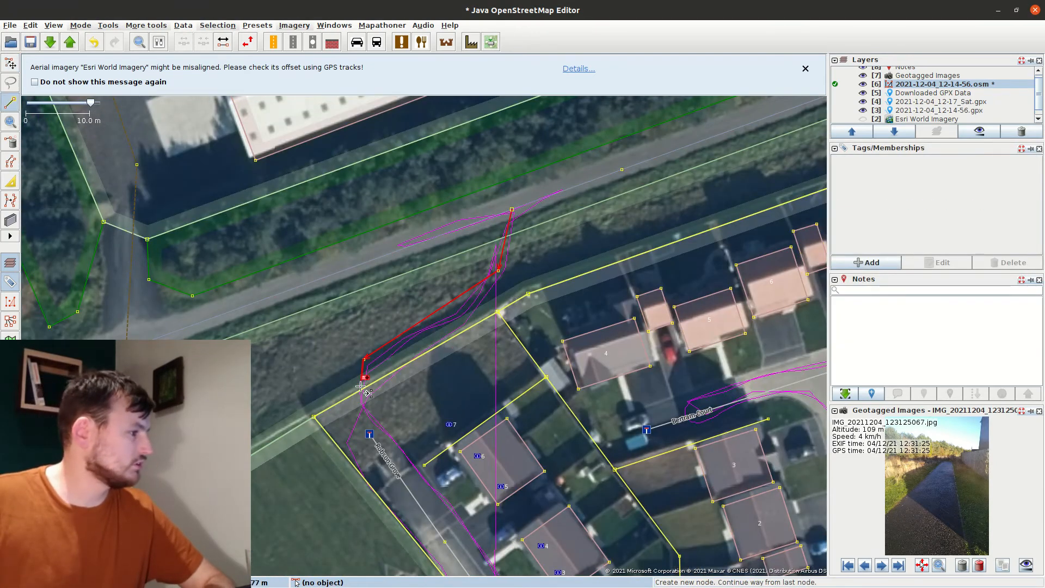
click(363, 406)
click(369, 434)
key(s)
Tag the new way highway=footway
key(alt+a)
text(highway)
key(Tab)
text(footway)
key(Return)
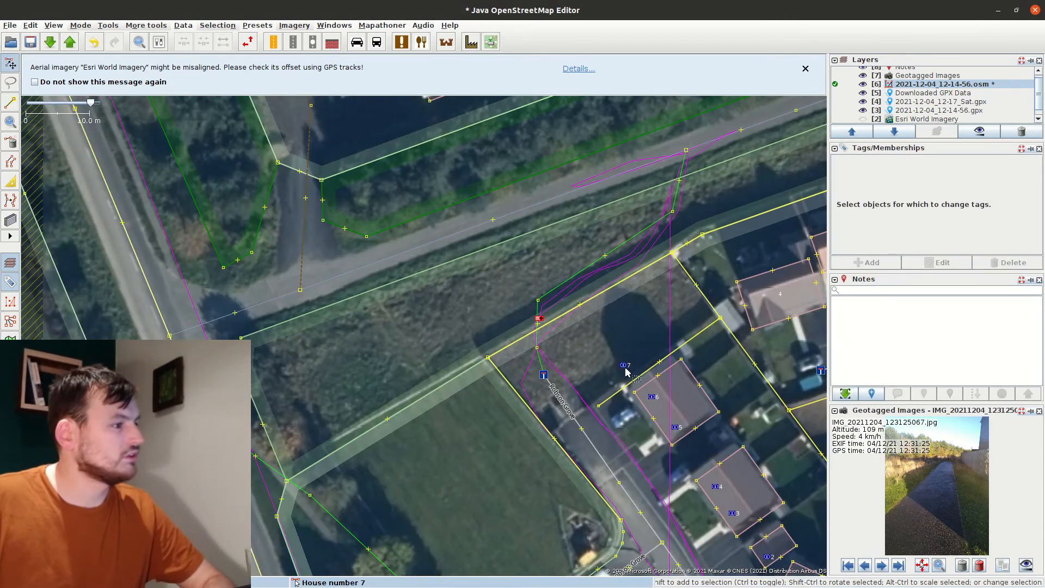
Nudge the house number 7 node upward and split the hedge line at a new node
drag(625, 367, 624, 361)
click(527, 328)
key(a)
click(506, 347)
key(s)
key(p)
Split the grass area way at the two chosen nodes
click(591, 303)
shift+click(589, 300)
shift+click(507, 348)
key(p)
click(493, 346)
Split the Coquet Park outline at the split nodes and delete its short segment
click(526, 325)
click(523, 339)
shift+click(507, 350)
shift+click(589, 301)
key(p)
click(493, 347)
click(549, 326)
key(Delete)
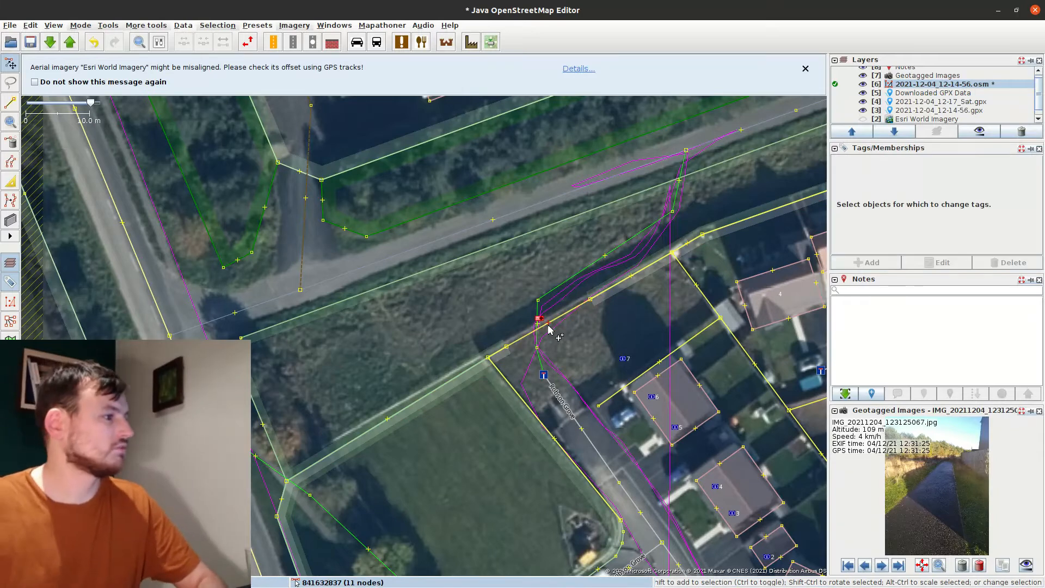
Split the fence way at its end node
click(549, 327)
scroll(543, 323, up, 2)
middle_click(544, 323)
shift+click(470, 372)
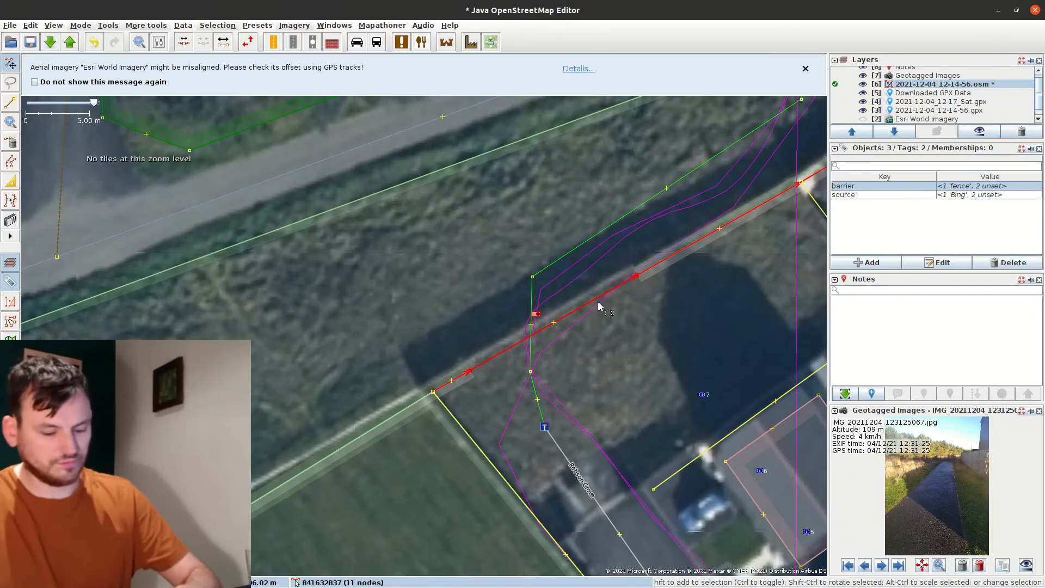
key(p)
click(493, 347)
Select the short fence segment and overlapping grass area way at the fence end node
middle_click(460, 381)
click(460, 380)
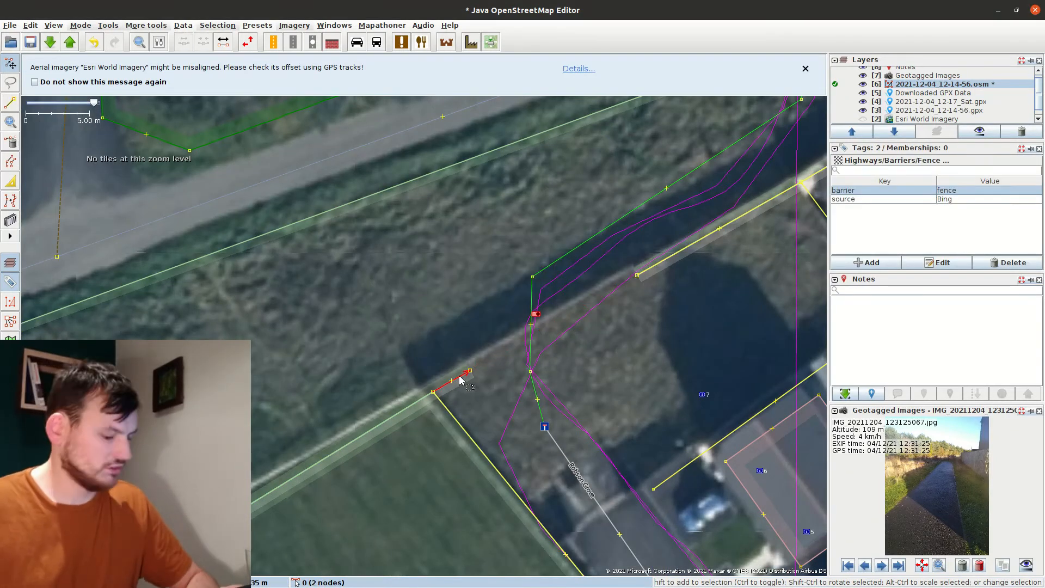
middle_click(459, 377)
shift+click(460, 377)
key(a)
key(s)
click(473, 384)
click(463, 376)
shift+click(470, 372)
key(a)
key(s)
click(479, 382)
Extend the Coquet Park outline from its end node to close at the fence node
middle_click(415, 404)
ctrl+click(462, 466)
shift+click(471, 371)
key(a)
click(638, 276)
key(s)
click(615, 343)
scroll(614, 345, down, 2)
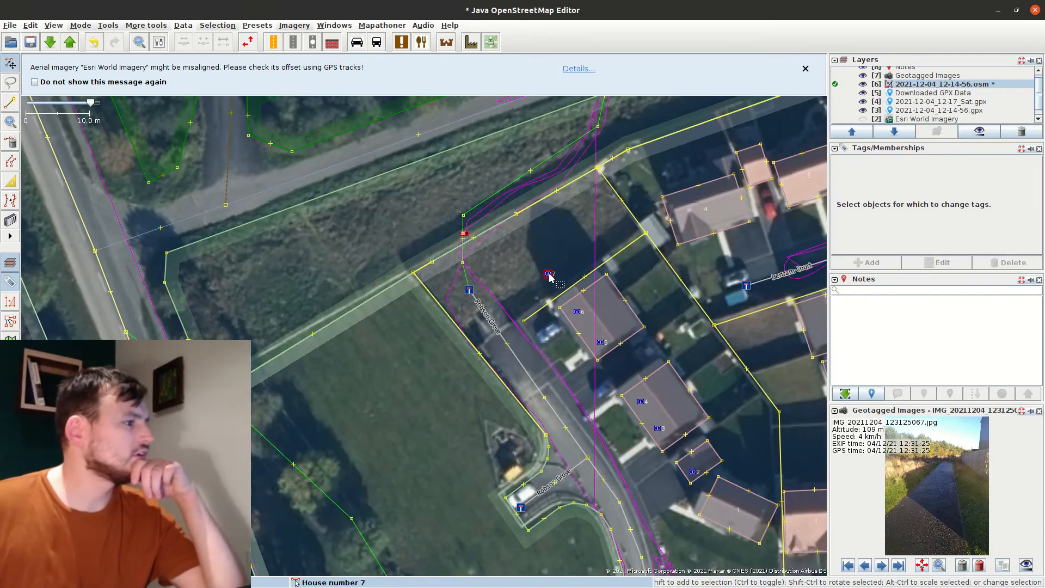
Move house number nodes 7, 6, 5, 4, 3 and 2 onto their houses
drag(550, 276, 532, 241)
drag(579, 315, 552, 257)
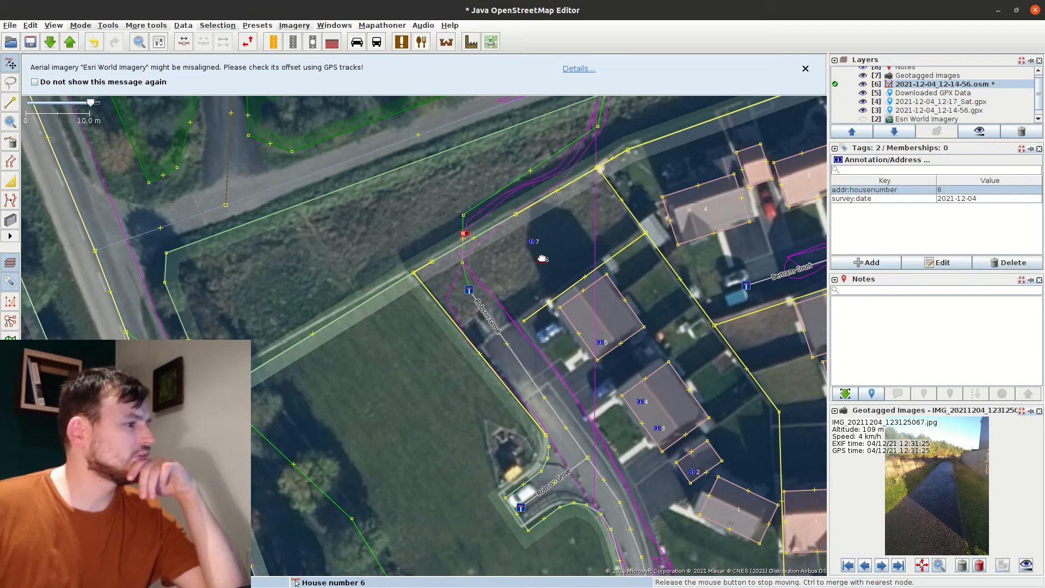
drag(601, 343, 588, 302)
drag(641, 401, 607, 329)
drag(659, 428, 643, 398)
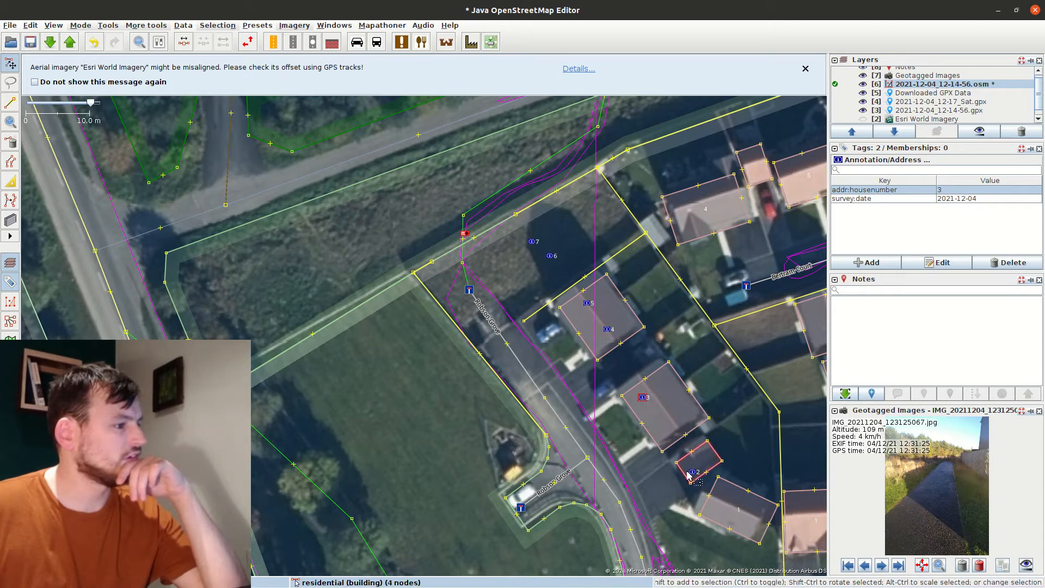
drag(693, 472, 618, 368)
scroll(631, 395, up, 2)
Add a mid-edge node, align the building to imagery, and split it into semi-detached halves
click(671, 305)
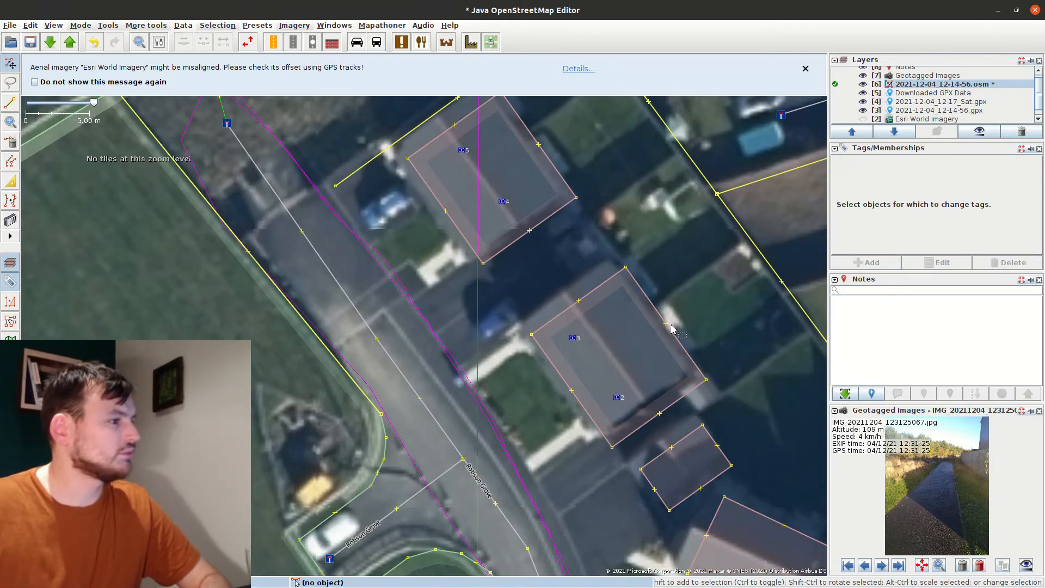
drag(666, 323, 666, 322)
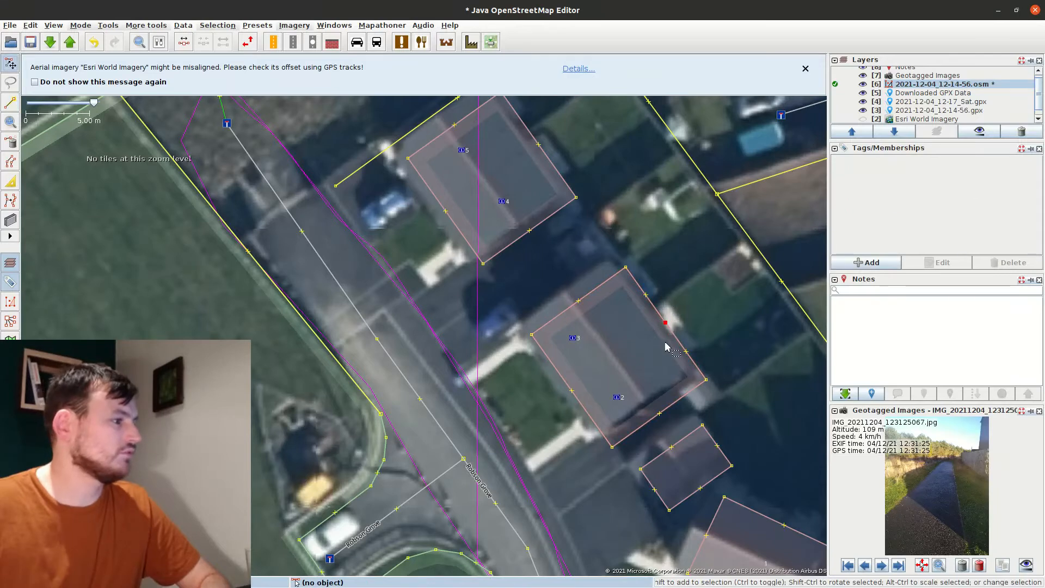
drag(578, 406, 566, 398)
click(596, 372)
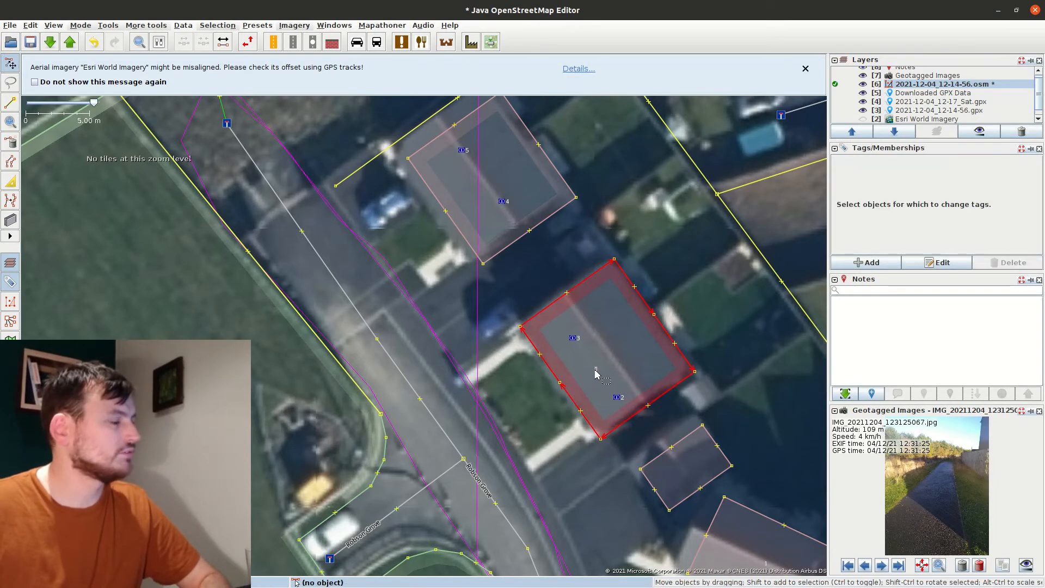
click(655, 316)
click(496, 345)
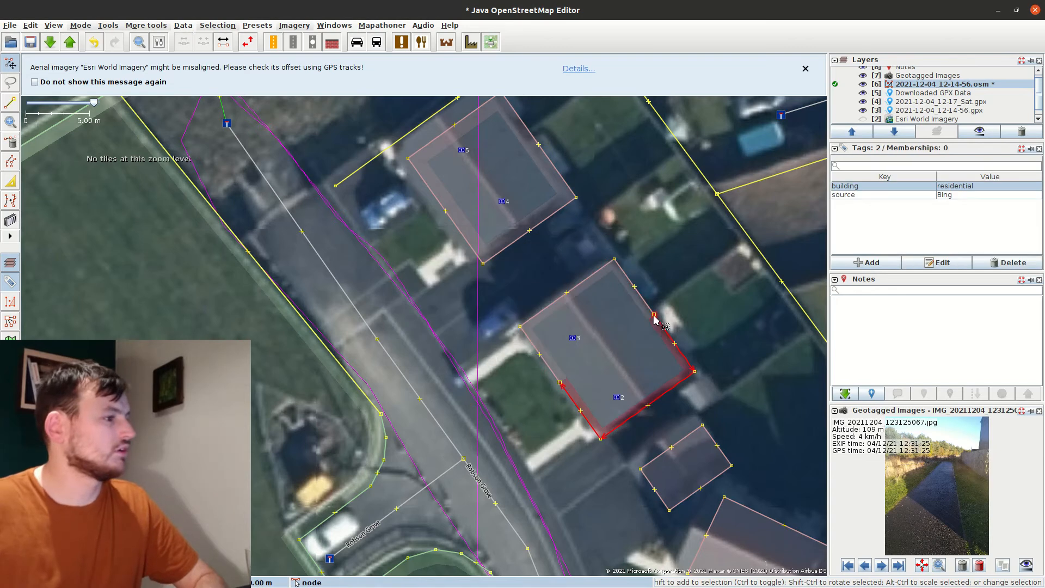
Copy the split building pair and paste it over nodes 6 and 7
click(852, 265)
key(Escape)
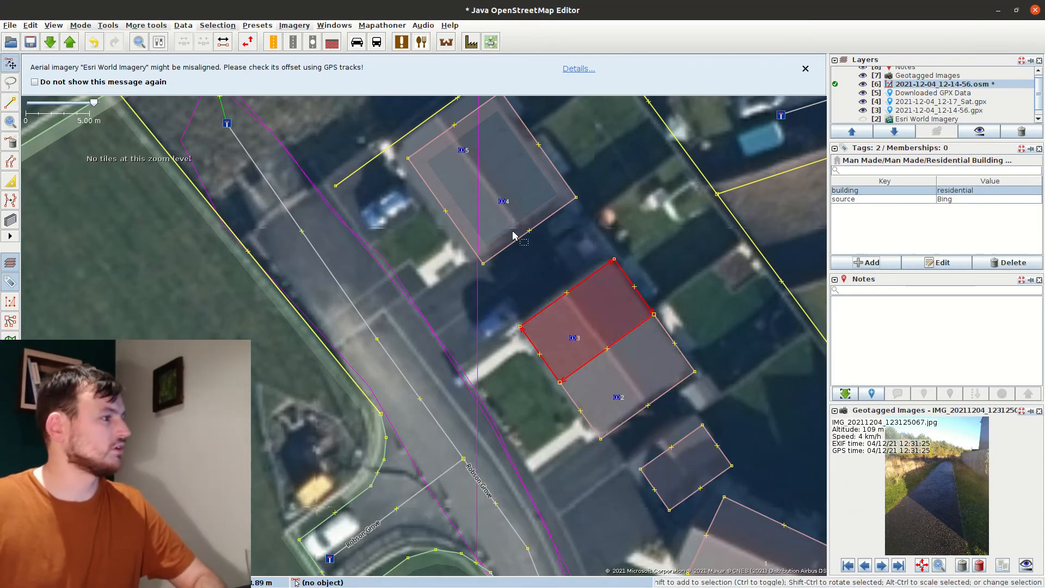
scroll(505, 231, down, 2)
click(550, 228)
click(586, 282)
shift+click(569, 262)
click(525, 199)
shift+click(504, 171)
key(ctrl+v)
click(406, 186)
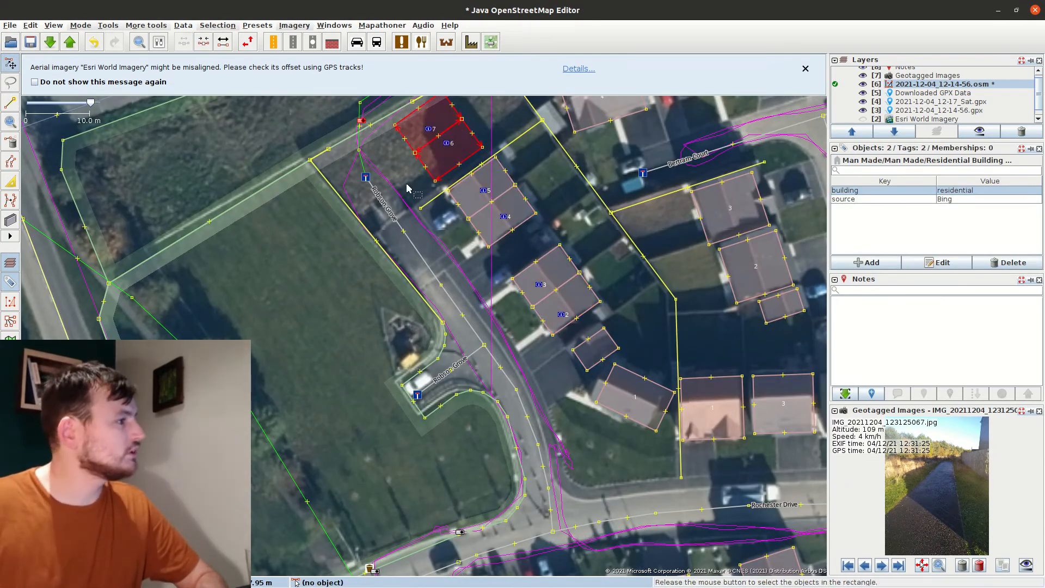
Tag the first two Robson Grove houses with addr:housenumber 2 and 3
drag(406, 187, 451, 289)
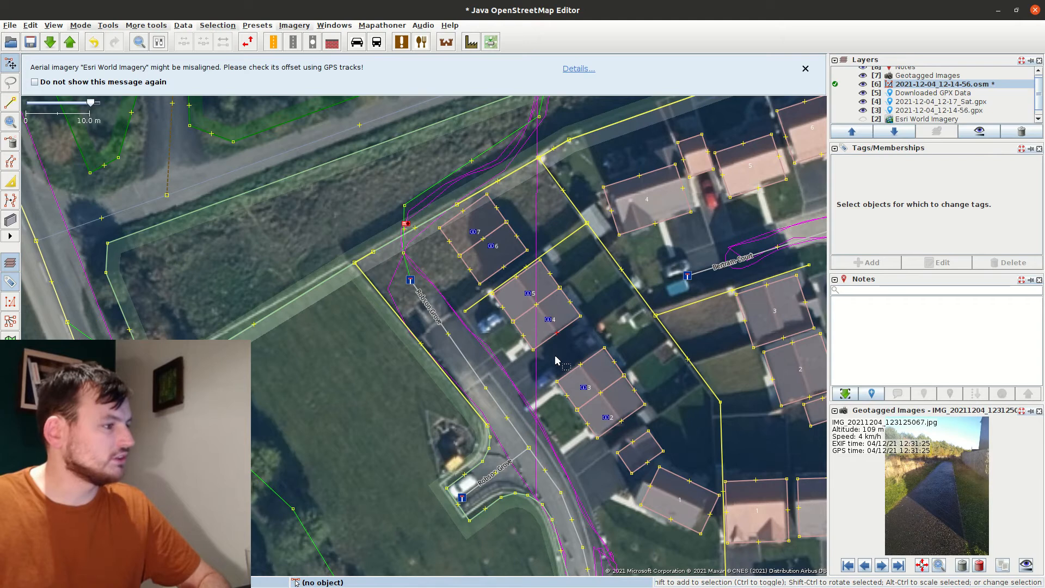
click(609, 410)
click(883, 266)
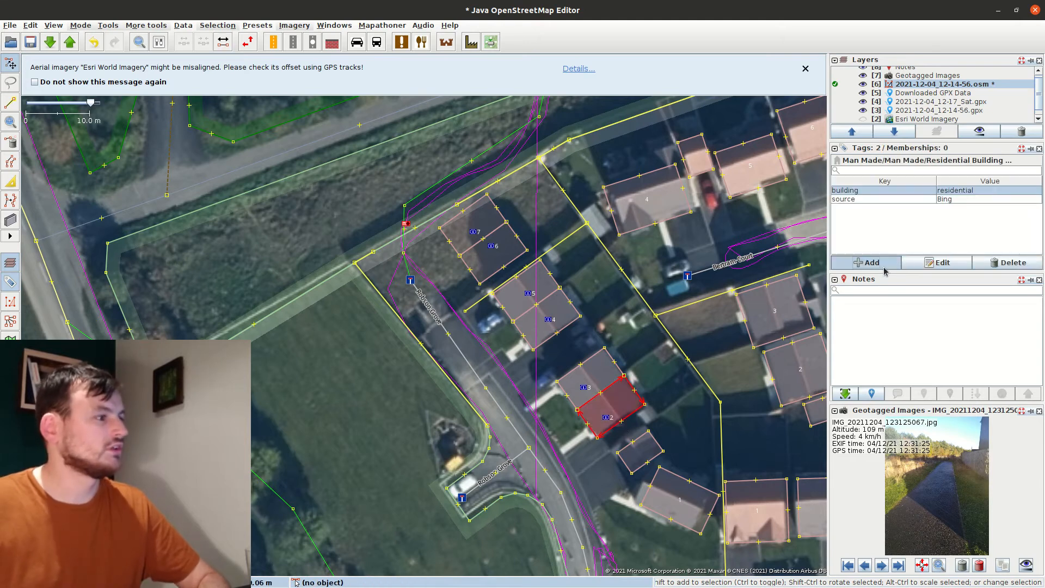
key(Tab)
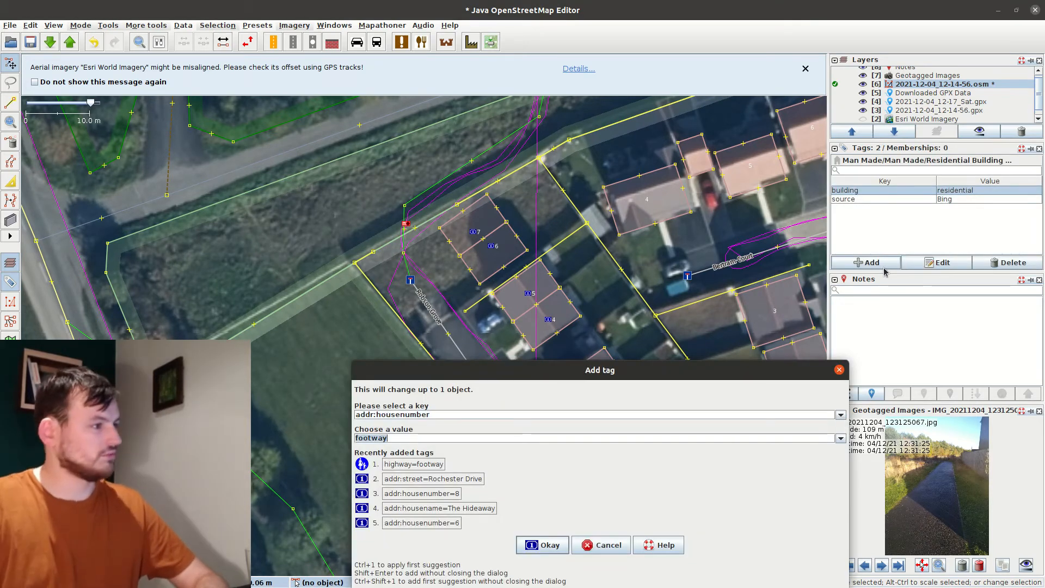
text(2)
key(Return)
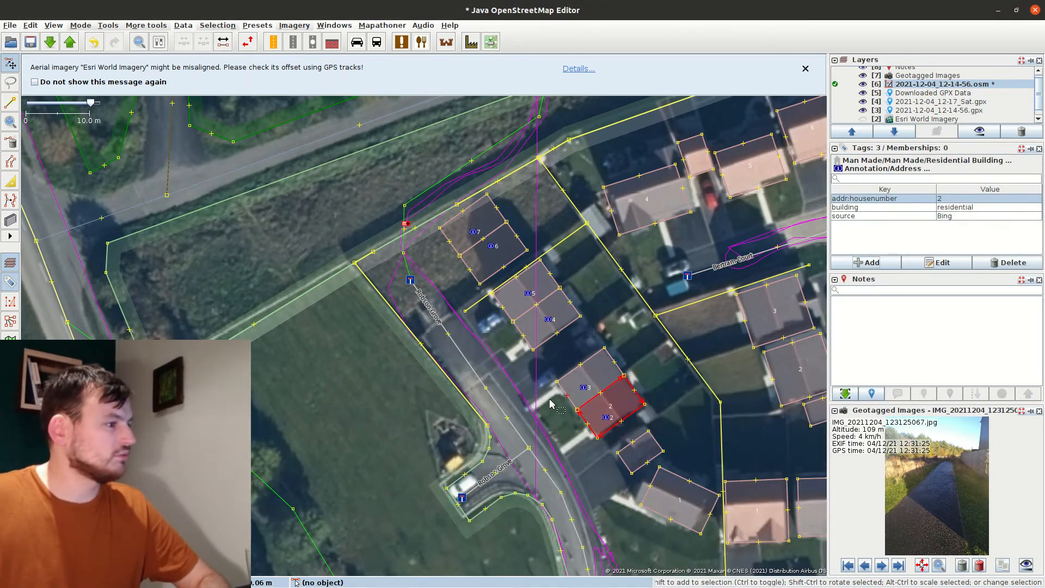
click(570, 384)
click(859, 265)
key(Tab)
text(3)
key(Return)
Give the next four houses addr:housenumber values 4, 5, 6 and 7
click(530, 326)
click(867, 264)
text(4)
key(Return)
click(521, 284)
click(866, 263)
text(5)
key(Return)
click(486, 257)
click(884, 264)
text(6)
key(Return)
click(456, 235)
click(874, 262)
text(7)
key(Return)
Delete the six old address points that are now redundant
click(473, 233)
shift+click(490, 247)
shift+click(527, 293)
shift+click(548, 319)
shift+click(585, 388)
shift+click(605, 417)
key(Delete)
Select houses 1 to 7 together, abandoning a mistaken addr:housename tag
click(588, 425)
shift+click(567, 396)
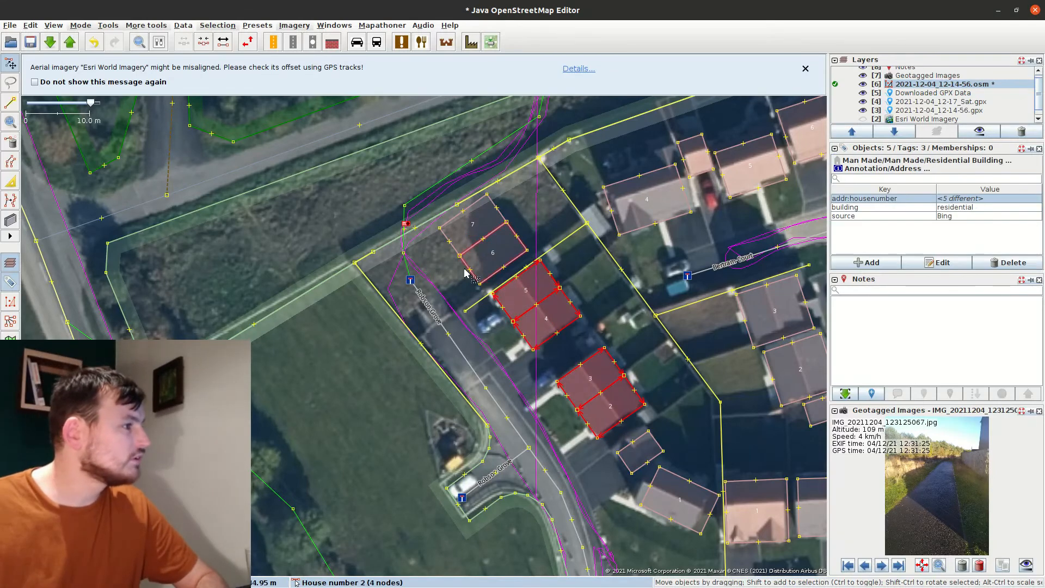
shift+click(450, 242)
shift+click(686, 483)
click(867, 263)
text(addr:housename)
key(Tab)
key(shift+Tab)
click(601, 546)
drag(436, 515, 372, 336)
Tag the selected houses with addr:street=Robson Grove
click(867, 263)
text(addr:s)
key(Tab)
text(Robson Grove)
key(Return)
click(611, 387)
drag(527, 138, 438, 287)
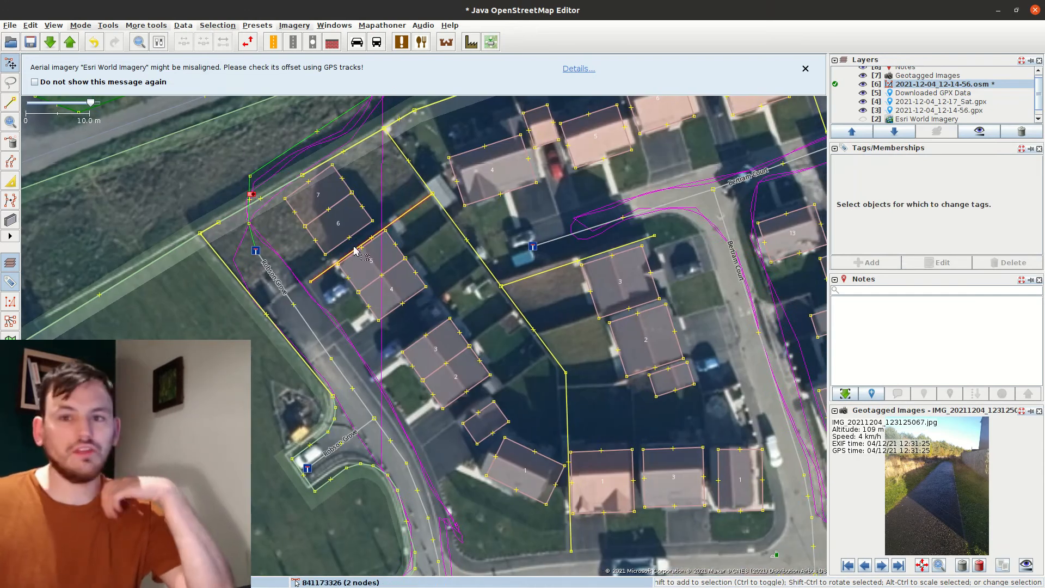
Place a new point where the notice board in the geotagged photo stands
drag(527, 461, 530, 230)
scroll(513, 314, down, 2)
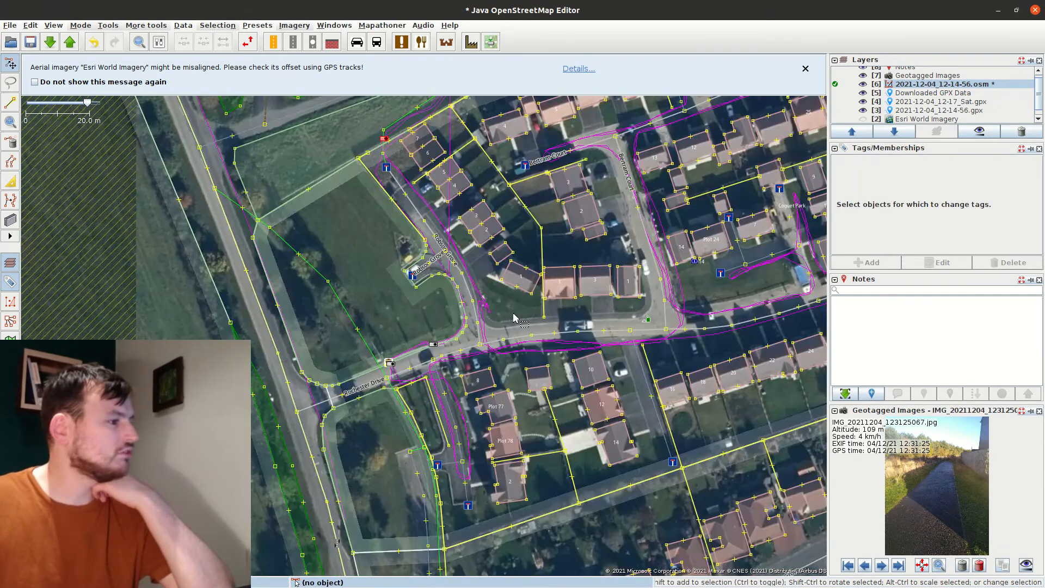
scroll(514, 317, down, 2)
click(882, 565)
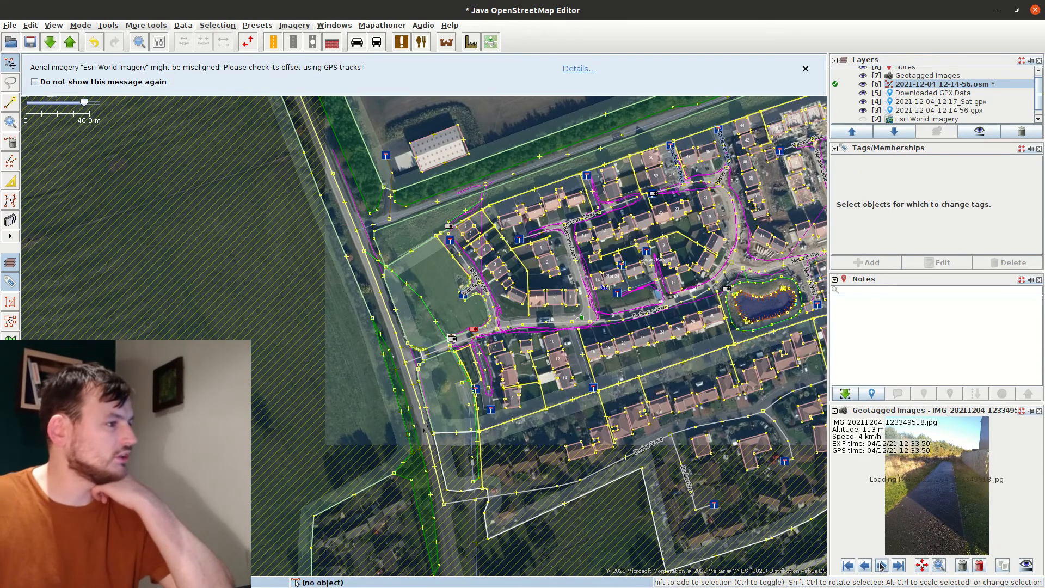
scroll(456, 341, up, 2)
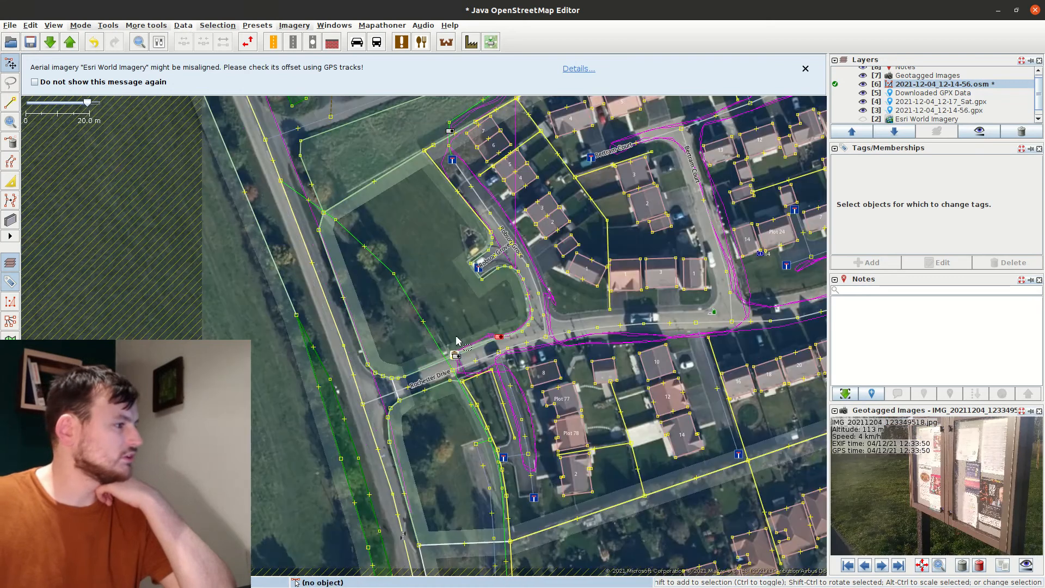
scroll(456, 341, up, 4)
key(a)
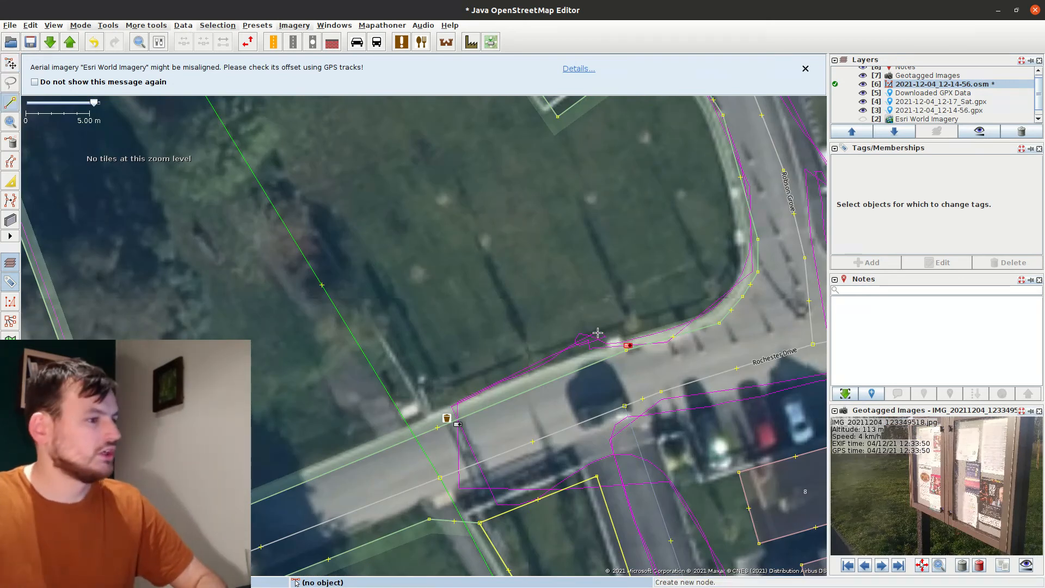
click(598, 333)
key(s)
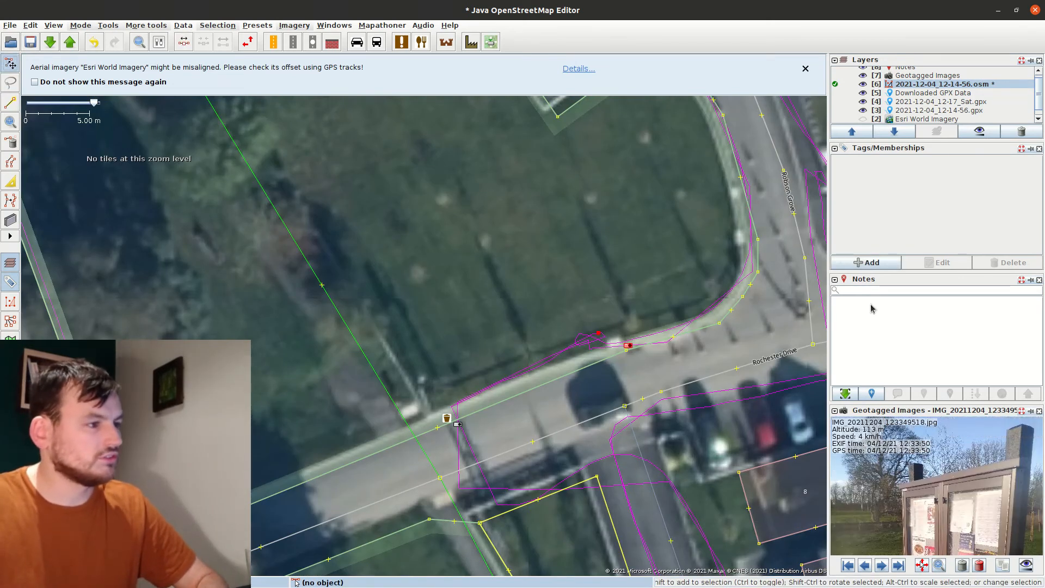
Tag the new point tourism=information and information=board
click(867, 262)
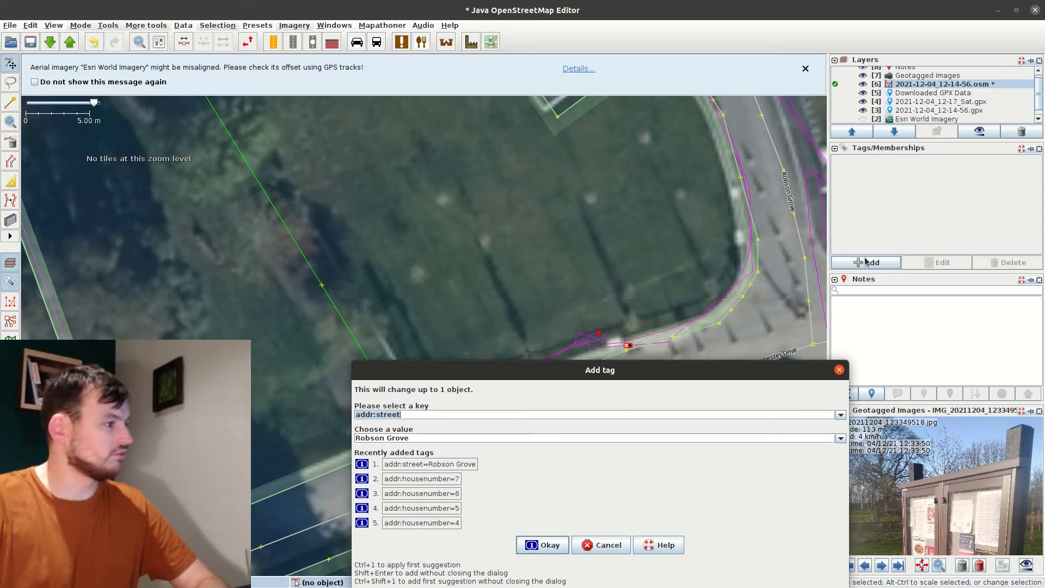
text(t)
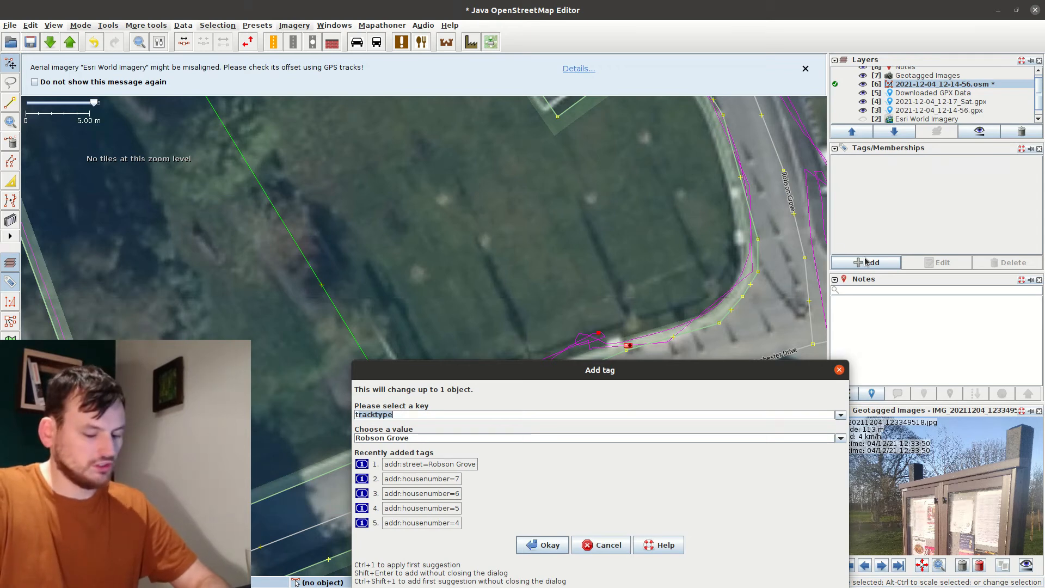
text(our)
key(Tab)
text(in)
key(shift+Return)
text(in)
key(Tab)
key(Tab)
key(Tab)
key(Tab)
key(Tab)
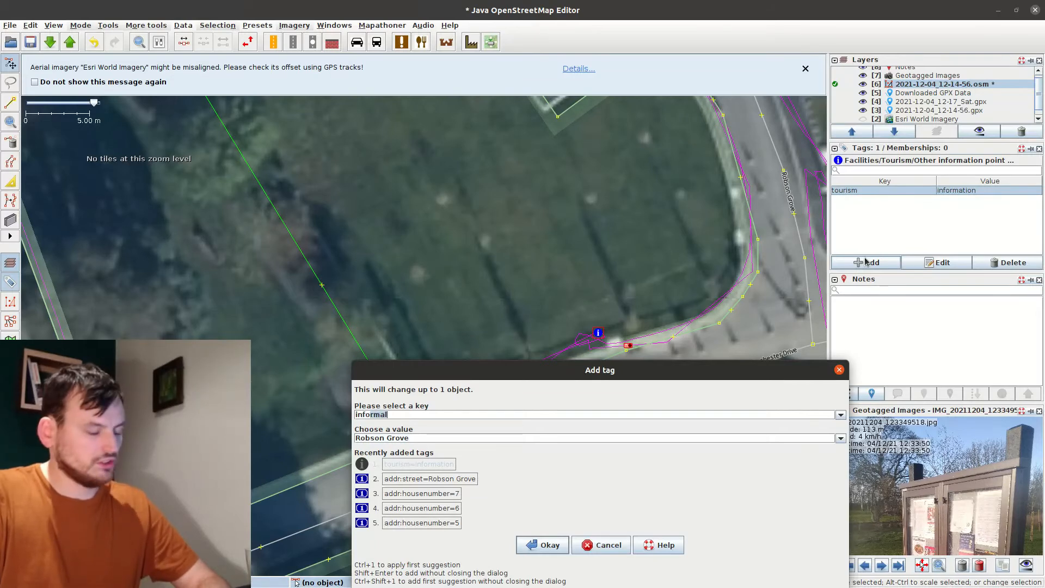
key(Tab)
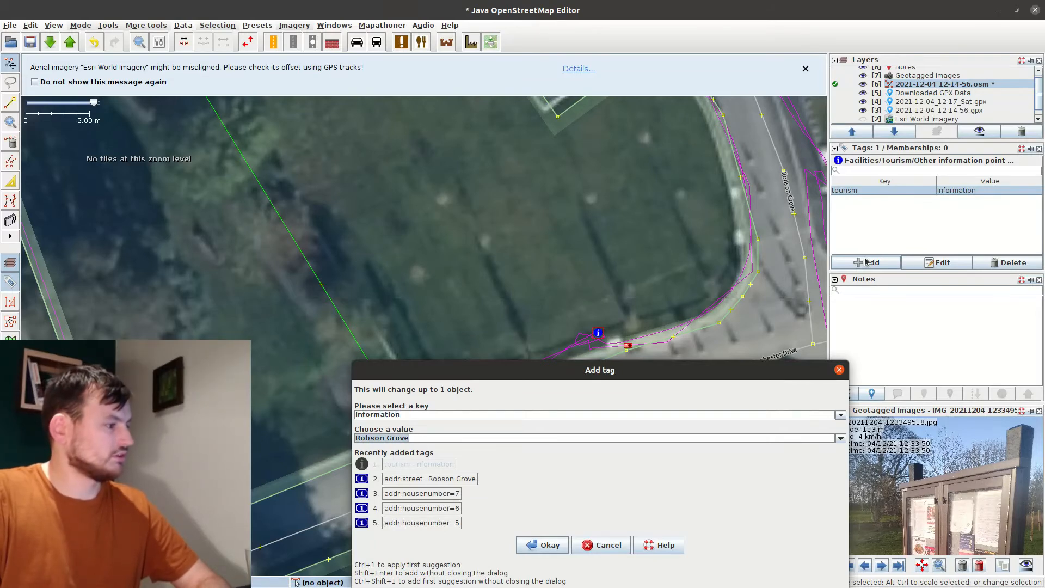
text(board)
key(Return)
Add board_type=notice to the notice-board point
click(866, 262)
text(bo)
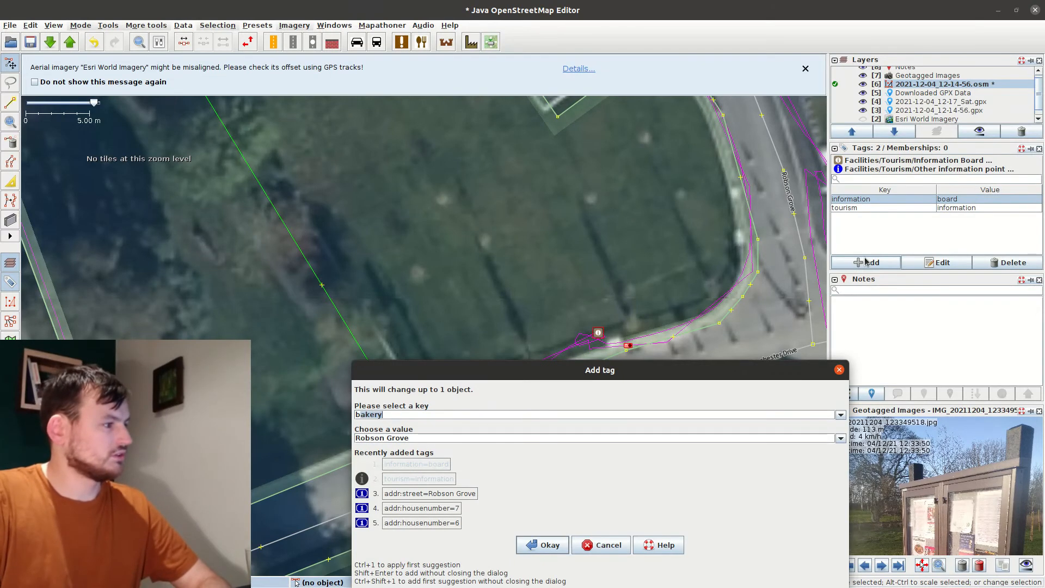
key(Tab)
text(no)
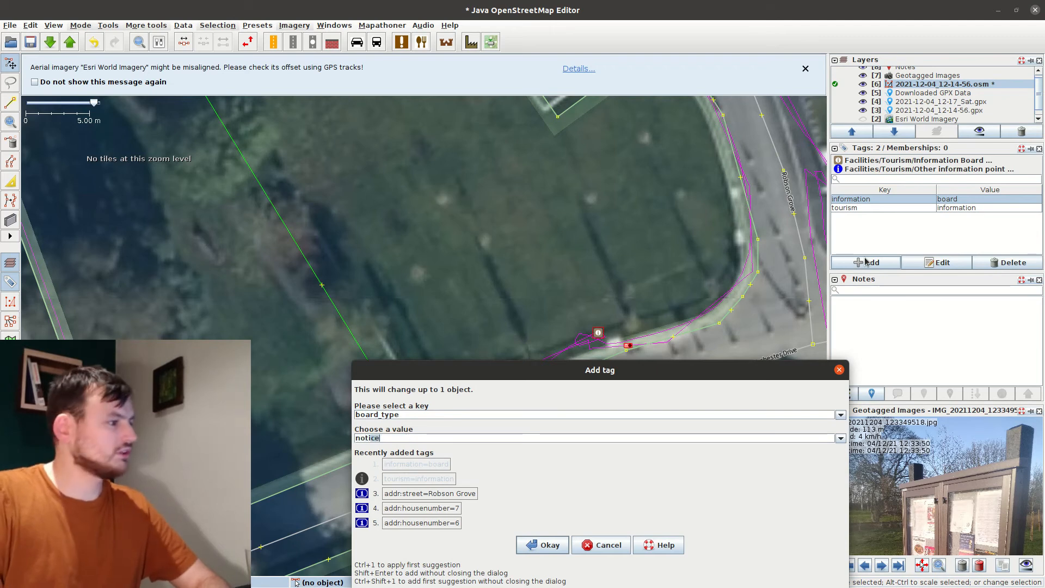
text(ti)
key(Return)
click(883, 568)
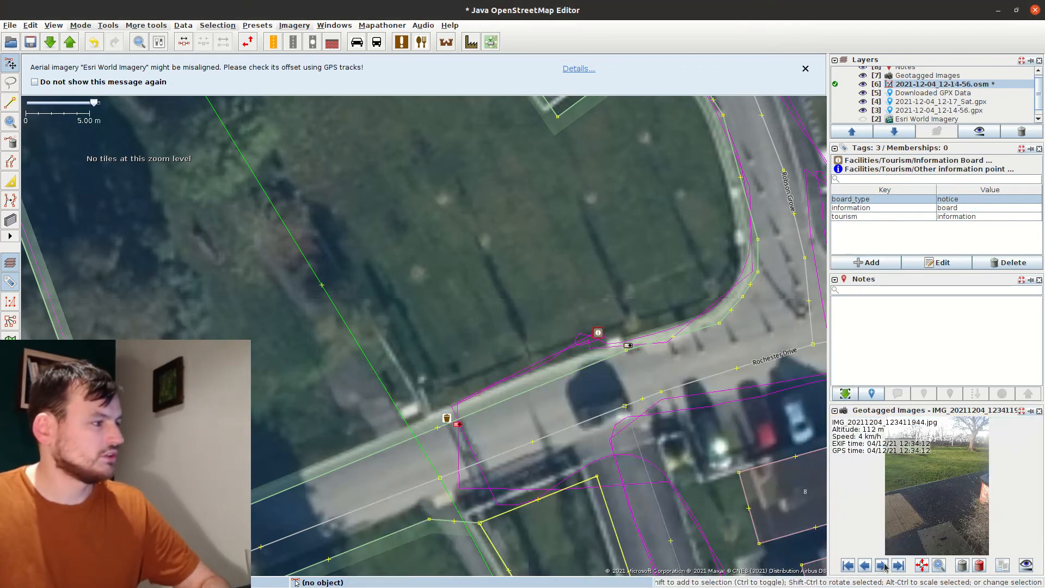
Step through the geotagged photos and locate the life-ring point at the pond
scroll(945, 495, up, 2)
scroll(673, 145, down, 2)
click(561, 283)
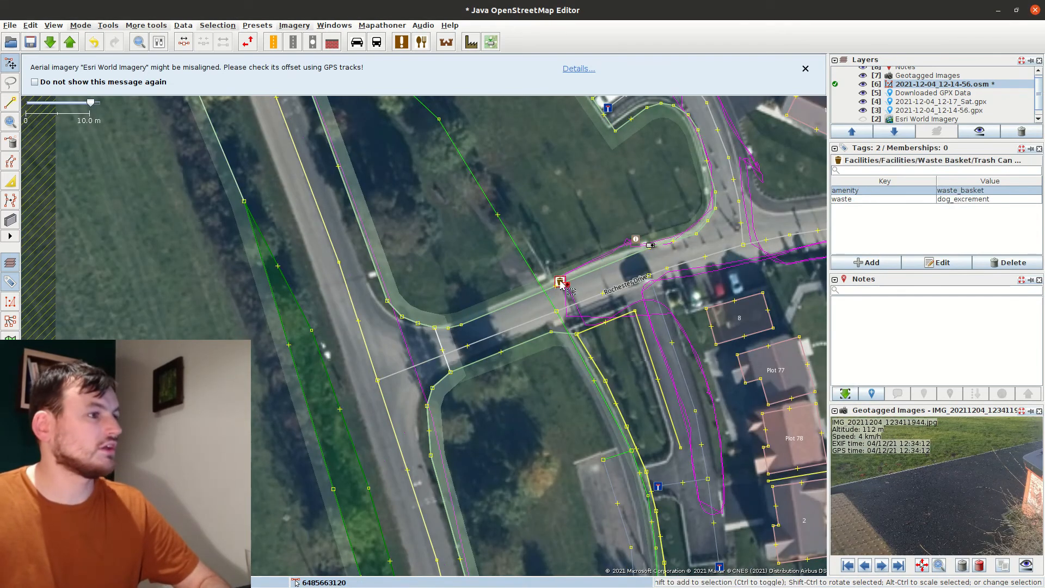
click(882, 567)
drag(773, 218, 348, 321)
drag(799, 312, 360, 309)
scroll(360, 308, up, 2)
scroll(936, 490, up, 2)
click(368, 310)
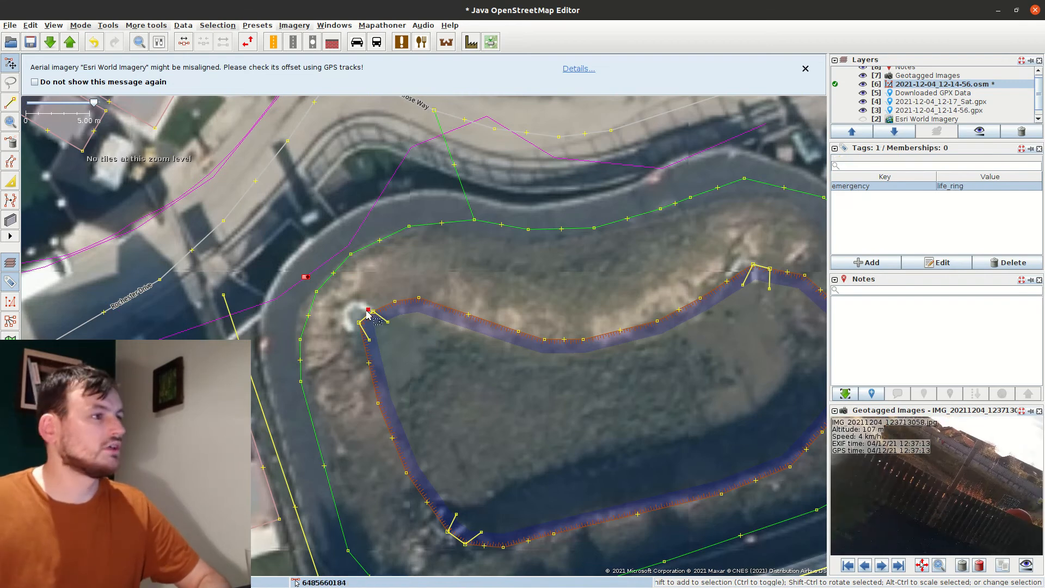
scroll(901, 506, down, 2)
click(884, 567)
Drag the emergency=life_ring point to its new spot at the pond corner
drag(386, 281, 177, 321)
click(198, 339)
click(192, 344)
key(ctrl+v)
click(516, 313)
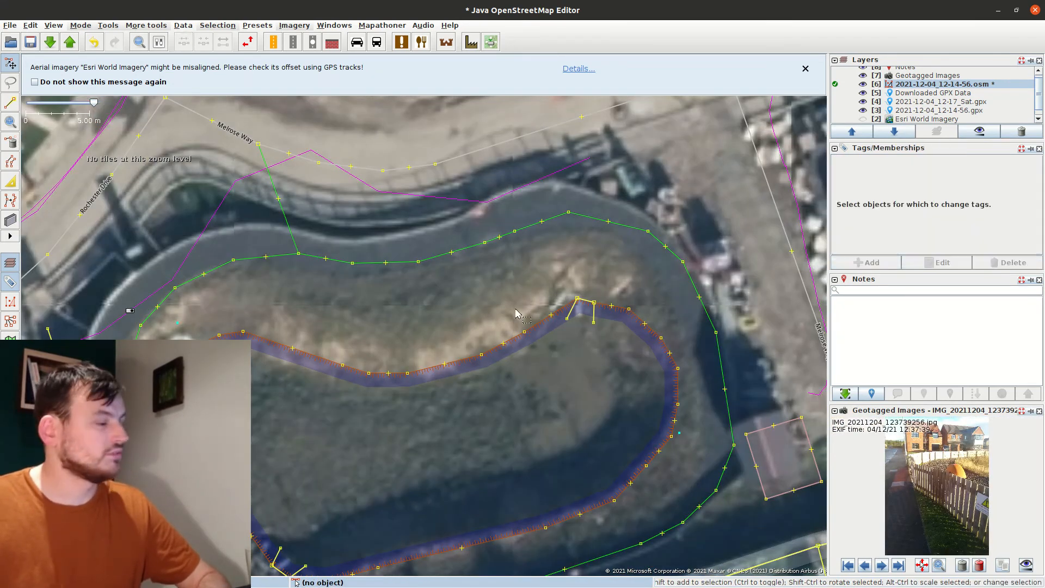
scroll(375, 397, down, 1)
drag(276, 425, 381, 347)
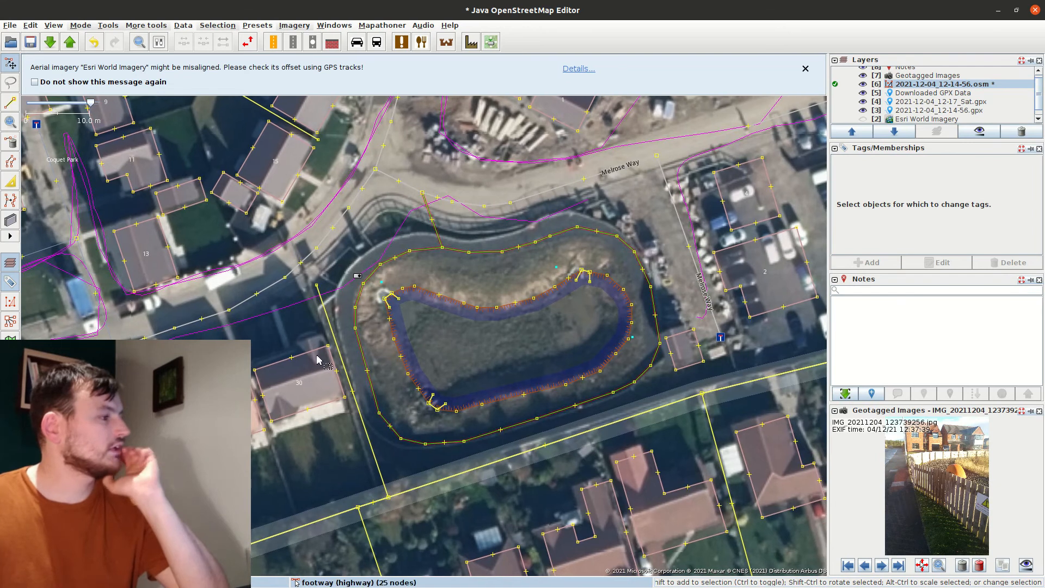
scroll(344, 328, down, 1)
drag(272, 322, 630, 375)
Pan across the estate reviewing Rochester Drive houses, the pond and Robson Grove
drag(532, 384, 365, 320)
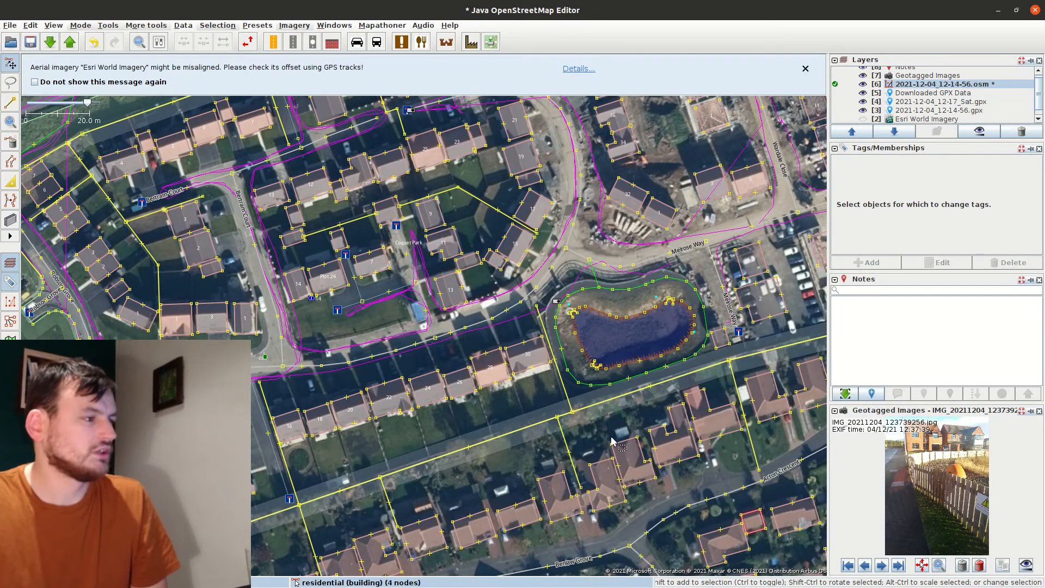
drag(477, 399, 717, 359)
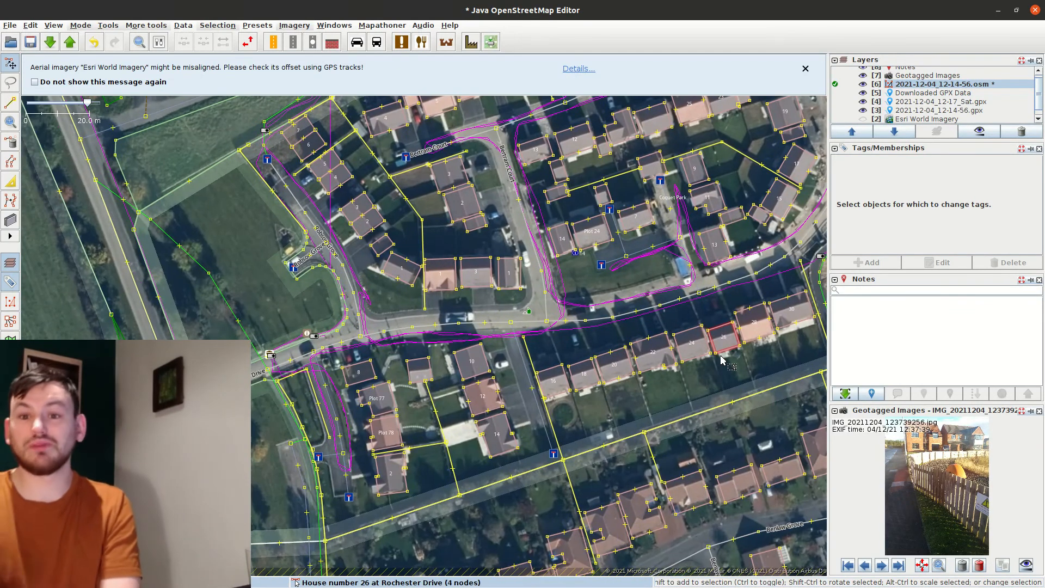
drag(291, 311, 203, 456)
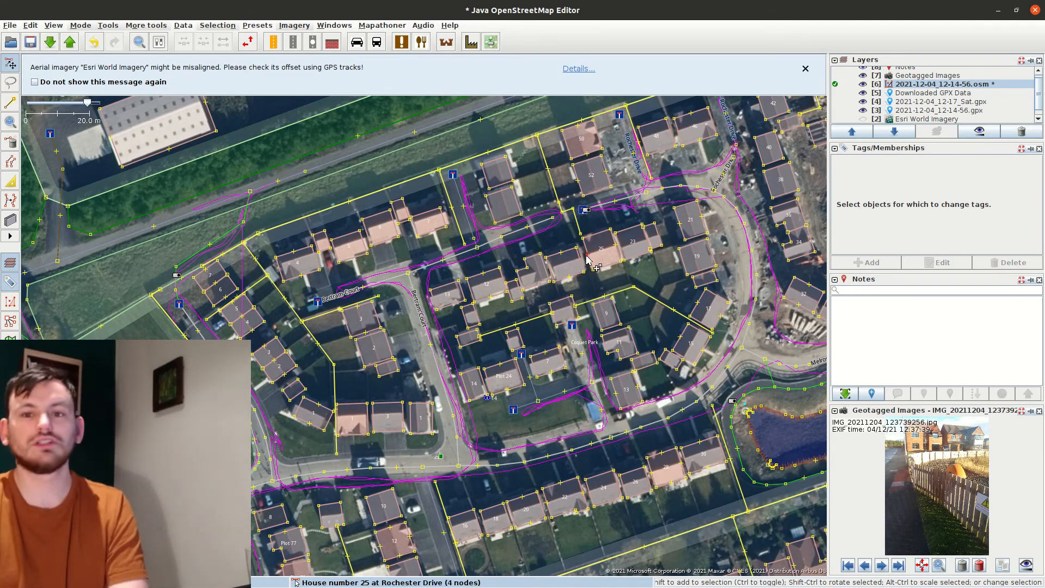
drag(156, 277, 404, 255)
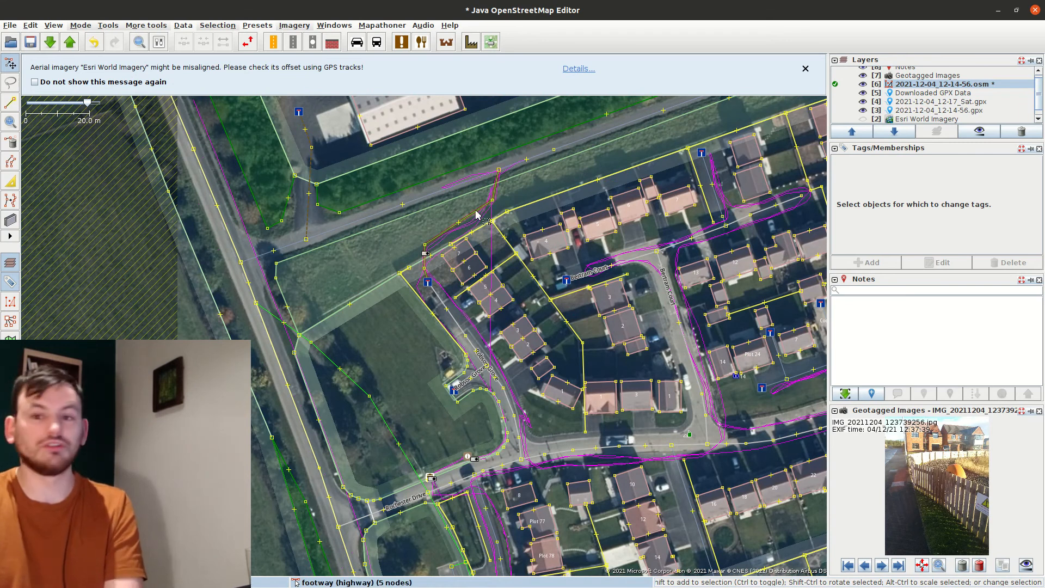